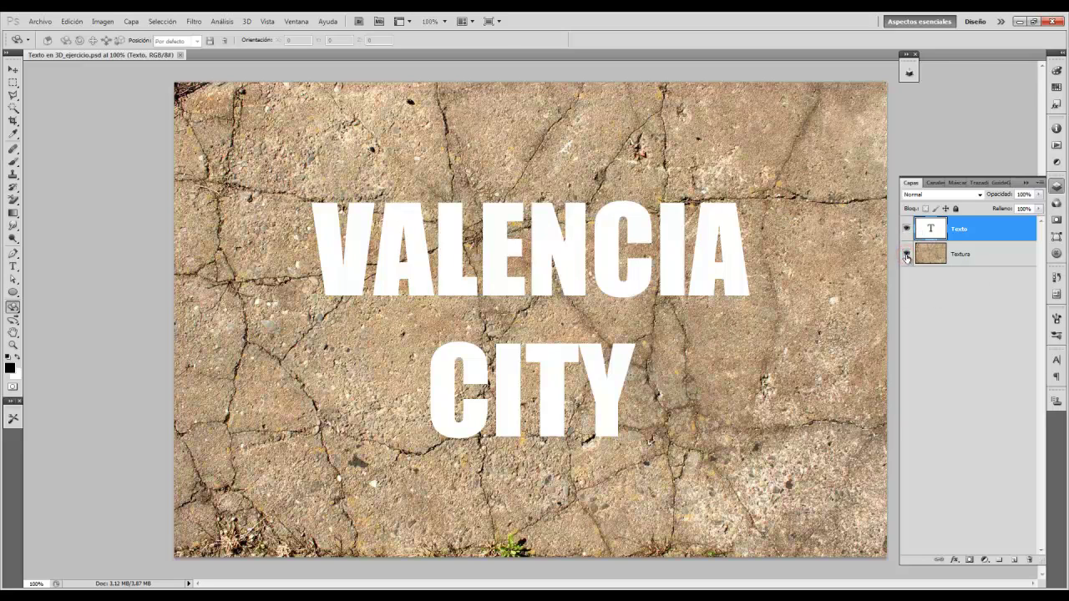
- Toggle the concrete texture and VALENCIA CITY text layers off and on, then select the text layer
click(907, 254)
click(907, 254)
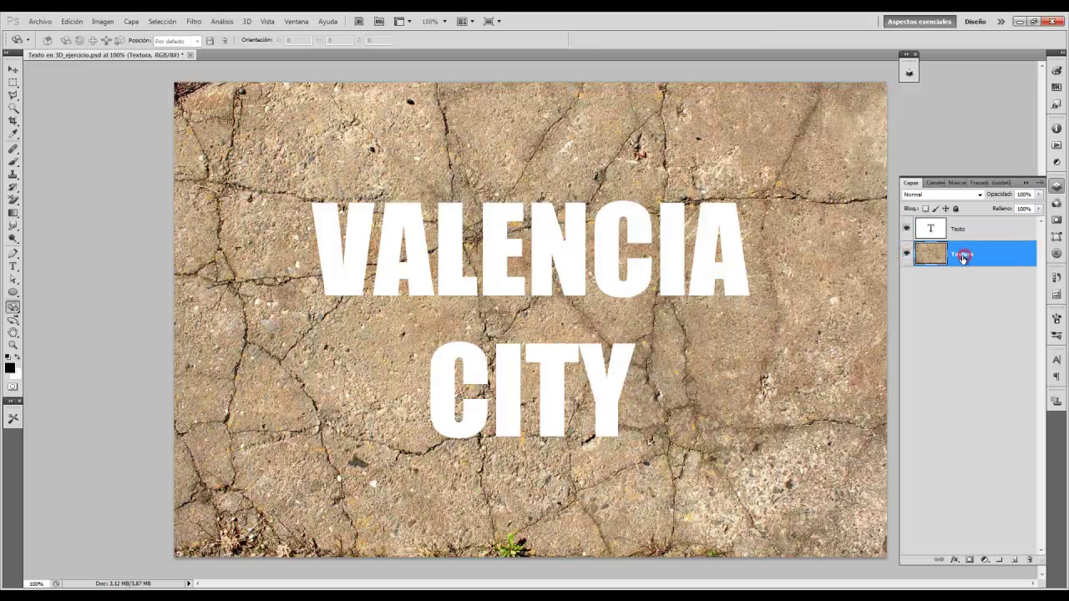
click(907, 228)
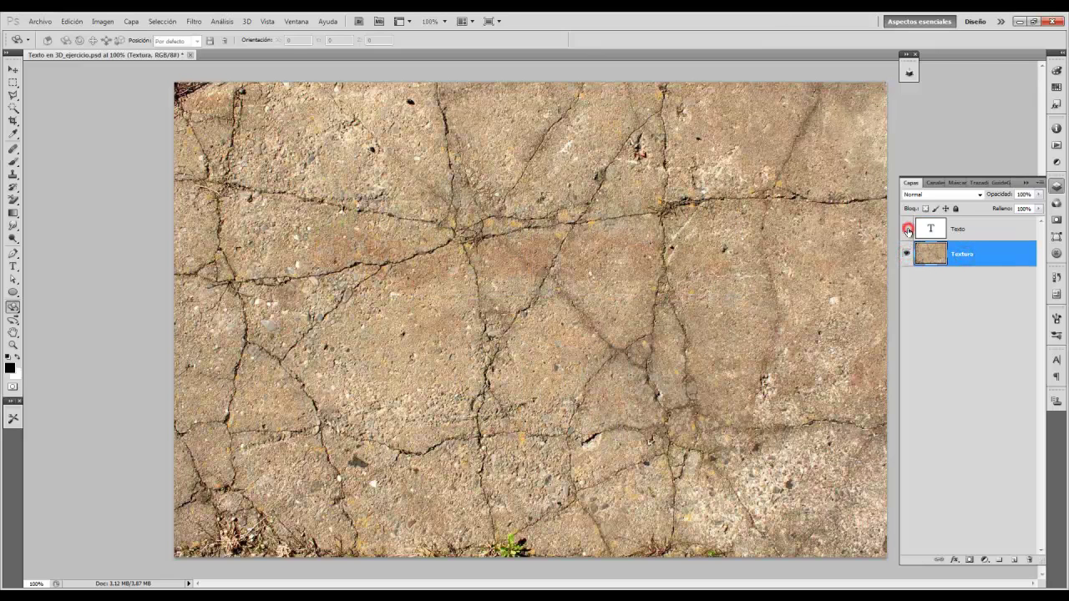
click(930, 230)
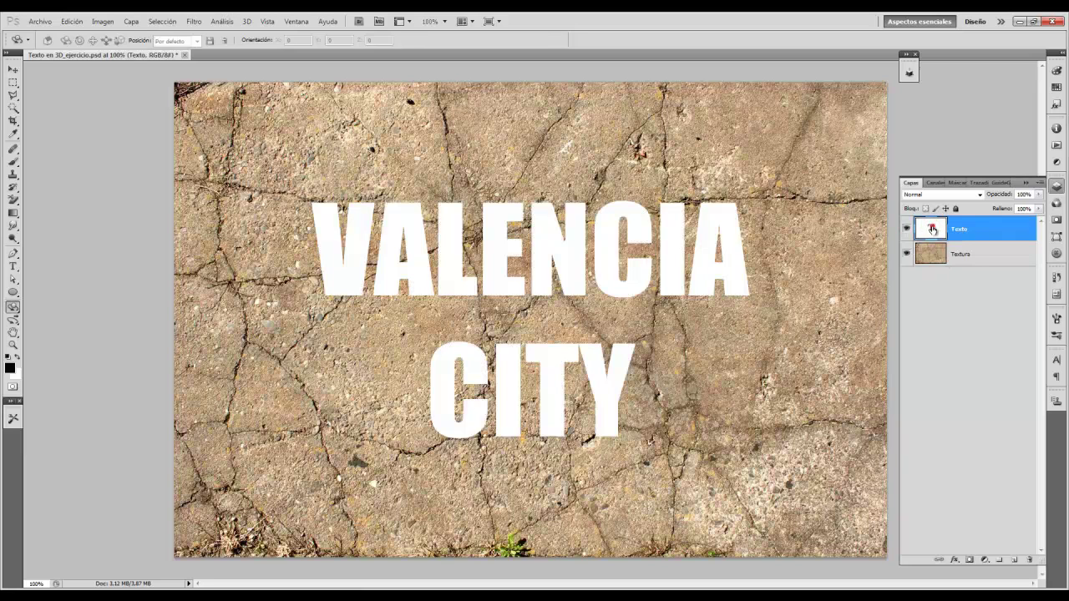
- Try a dark red colour on the VALENCIA CITY text, then cancel to keep the original colour
double_click(932, 229)
drag(432, 250, 622, 267)
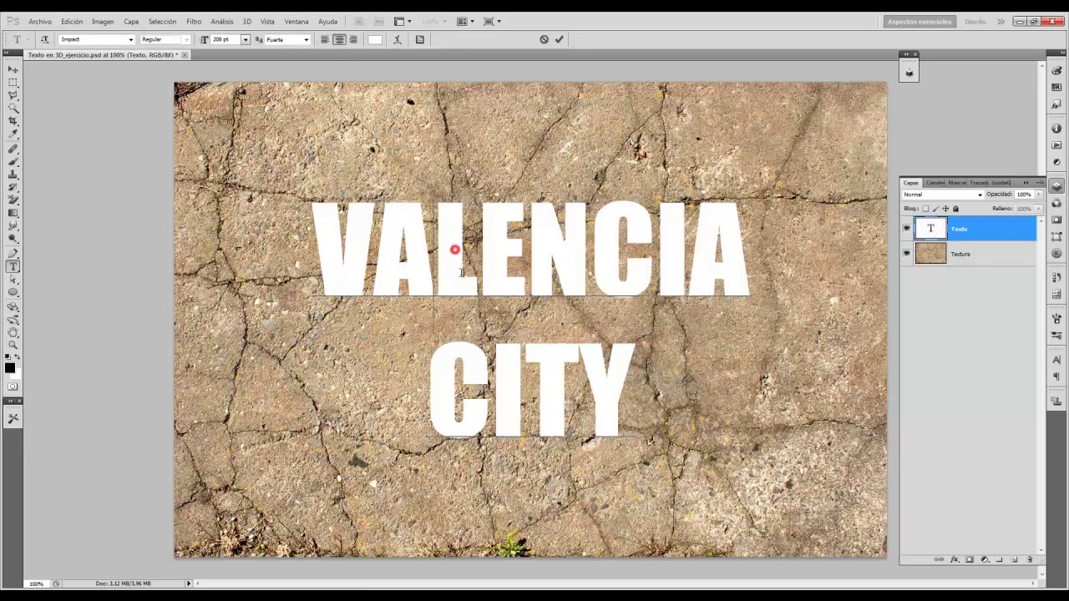
double_click(927, 229)
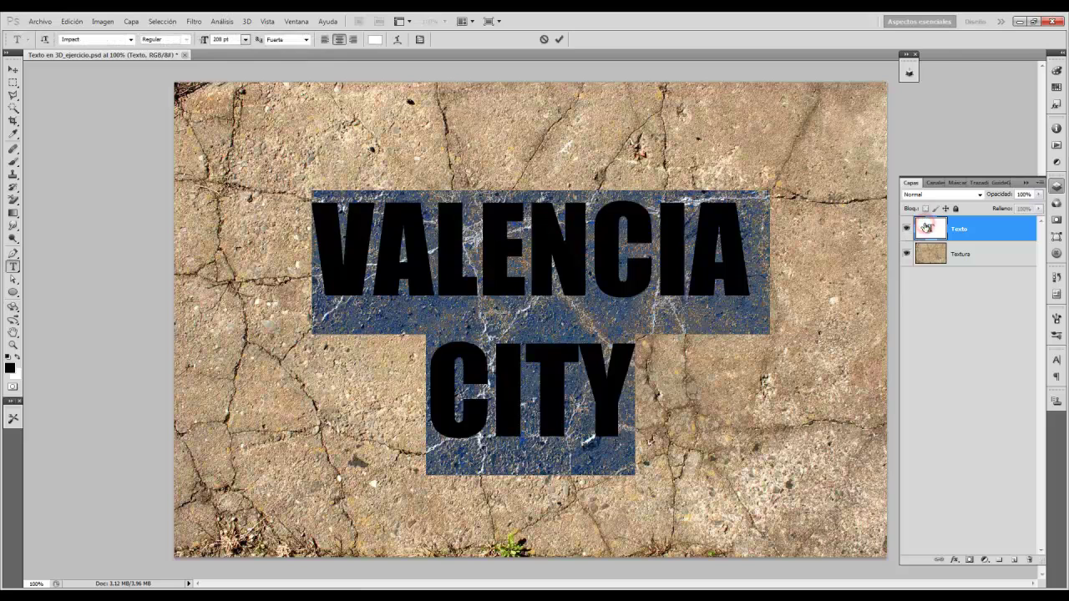
click(374, 39)
click(595, 355)
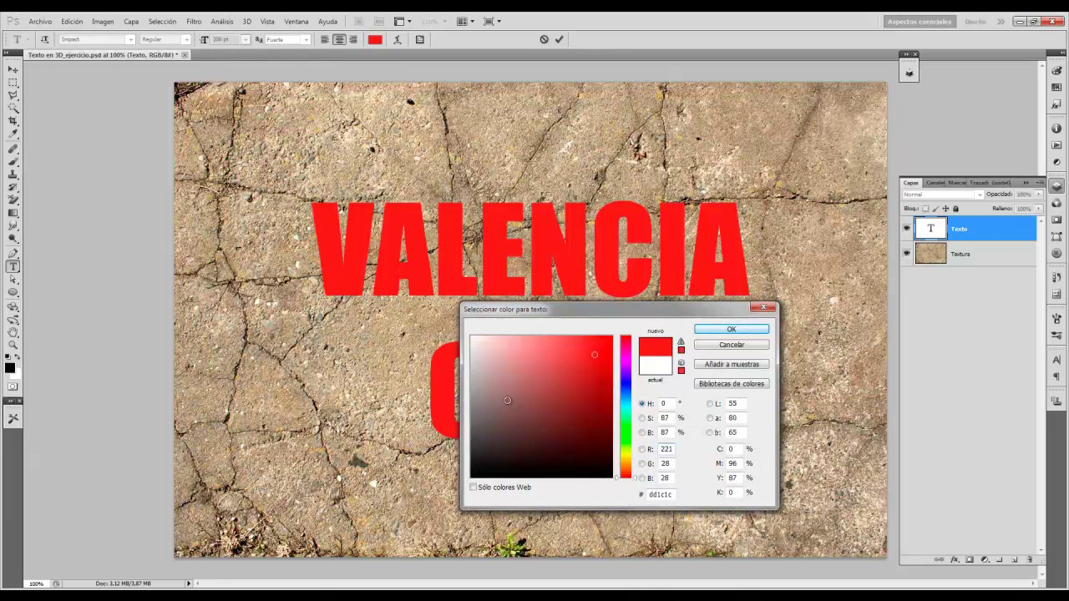
click(550, 403)
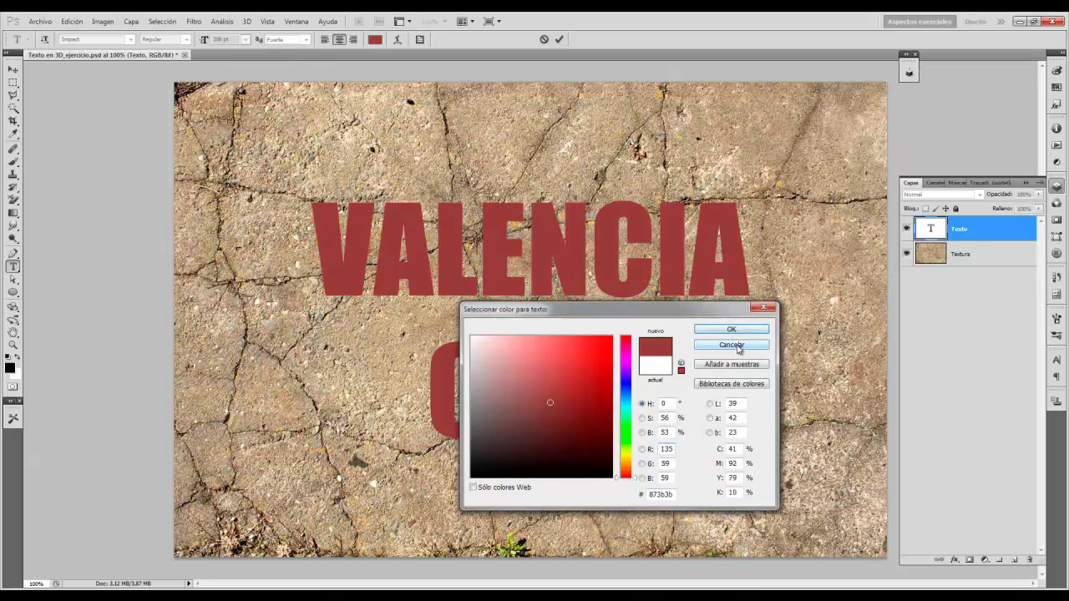
click(732, 345)
click(928, 255)
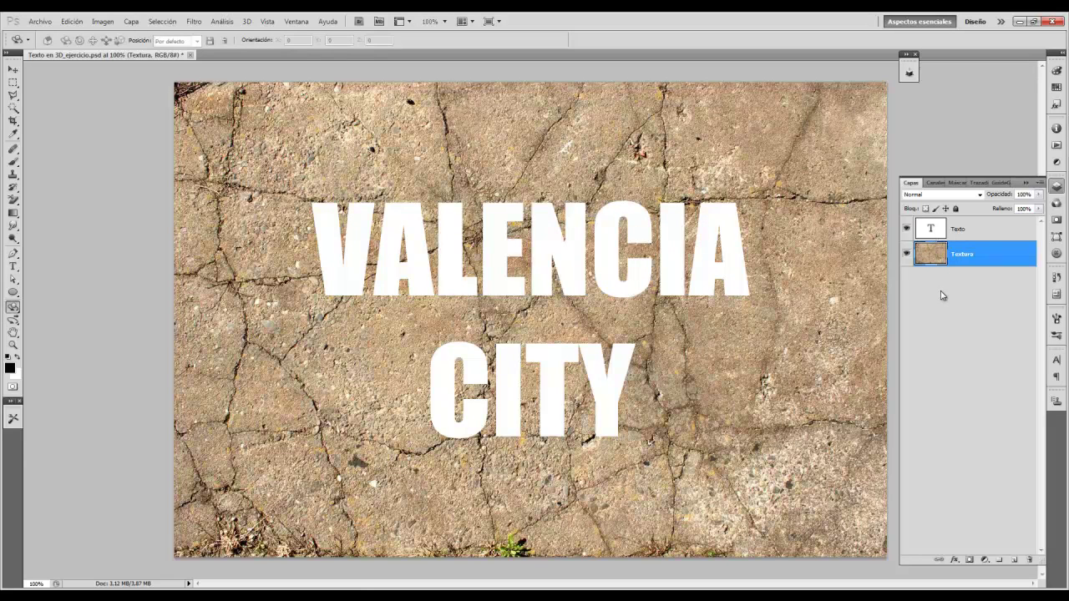
- Convert the Textura layer into a 3D postcard with 3D > Nueva postal 3D a partir de capa
drag(941, 228, 963, 258)
click(962, 258)
click(247, 20)
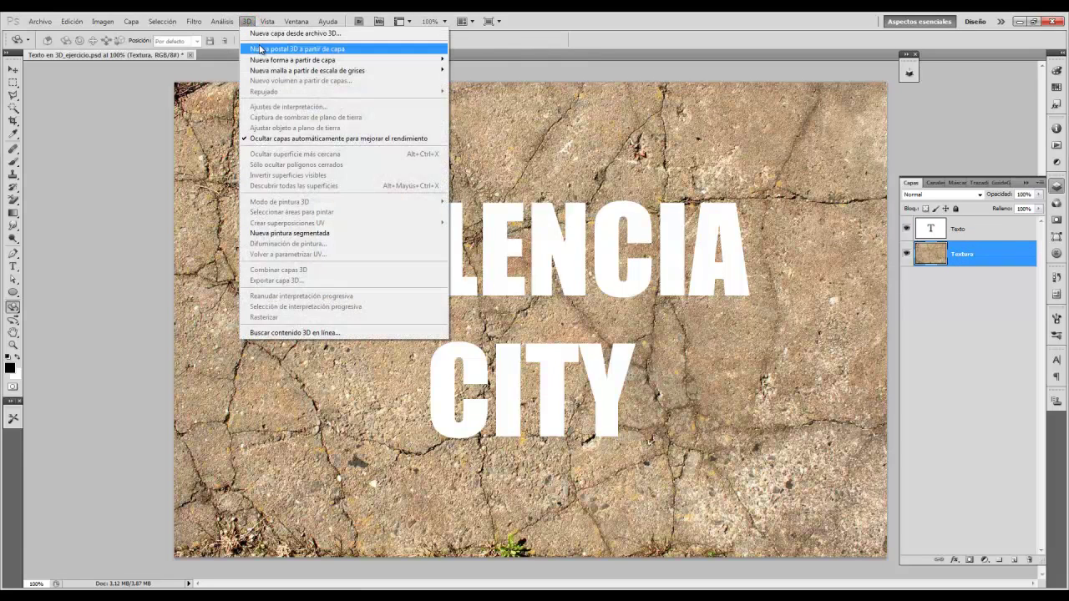
click(259, 49)
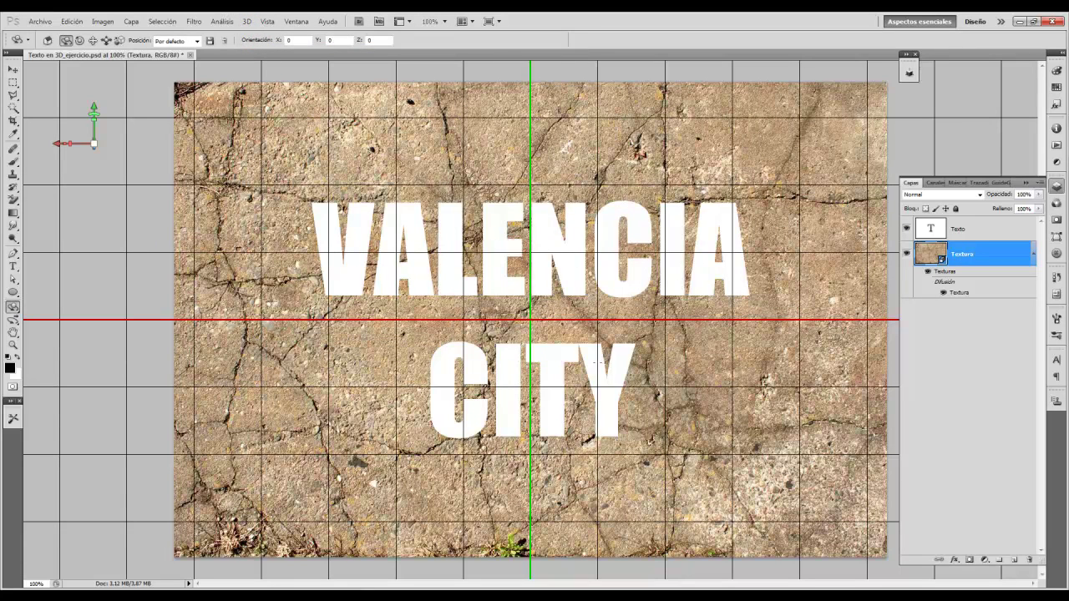
click(905, 255)
- Rotate the concrete plane in 3D, then reset it to its default flat orientation
drag(543, 305, 568, 275)
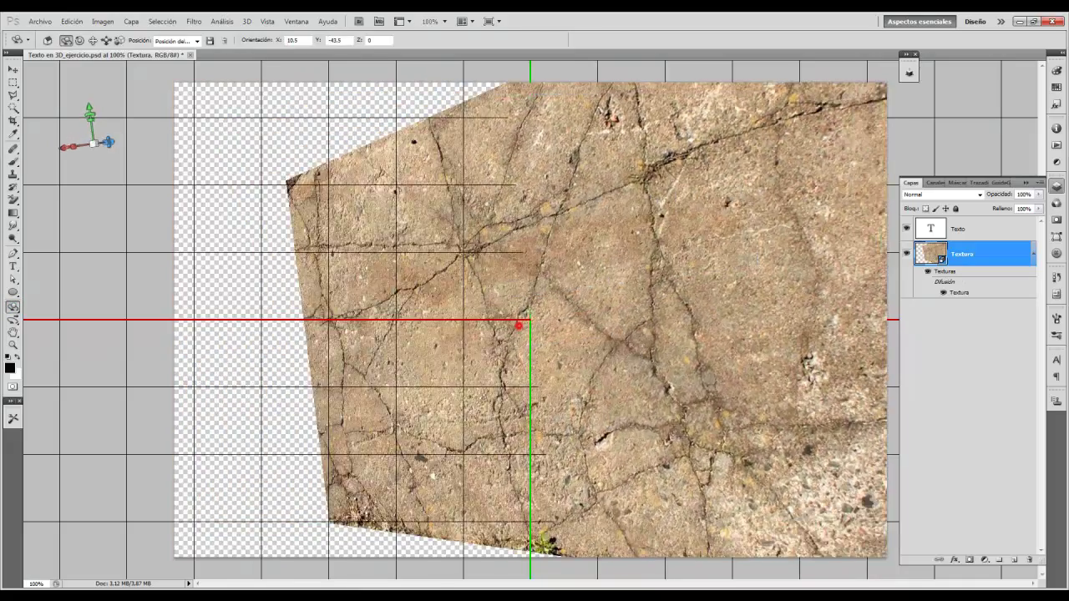
drag(535, 318, 585, 359)
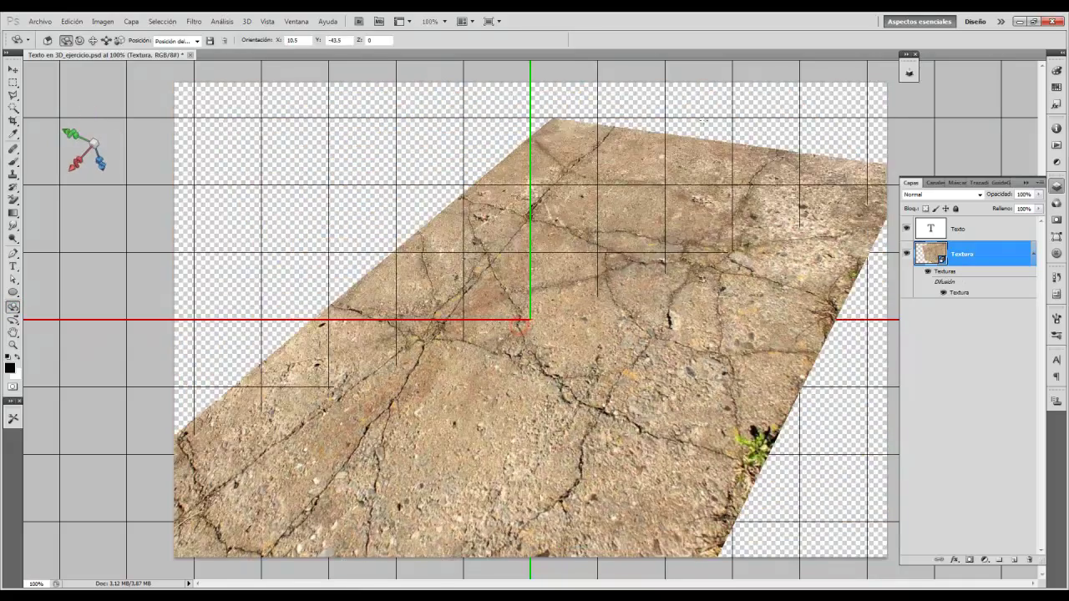
drag(431, 380, 621, 503)
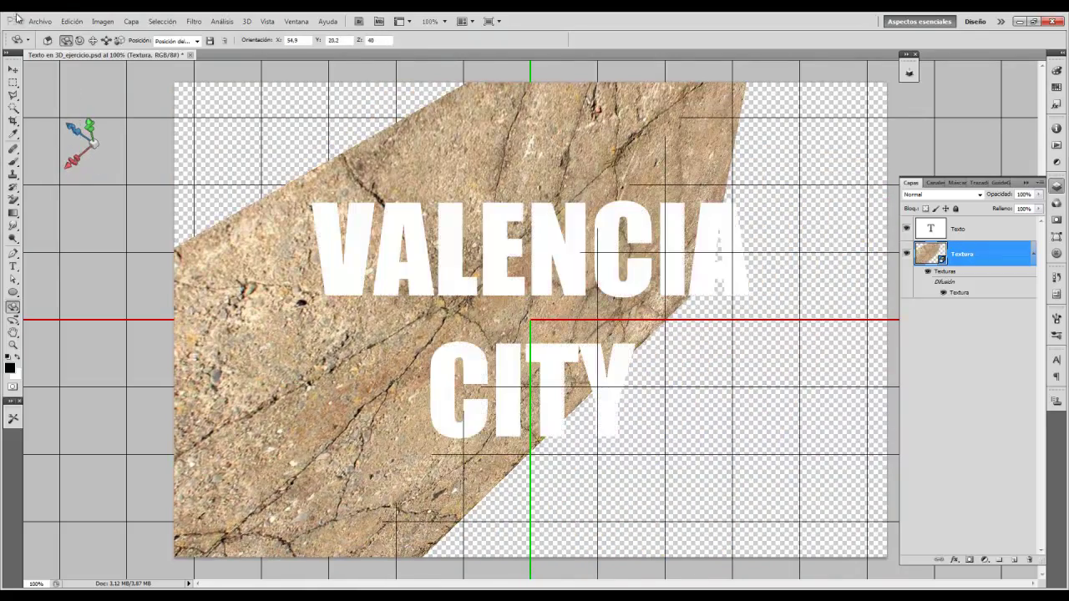
click(48, 40)
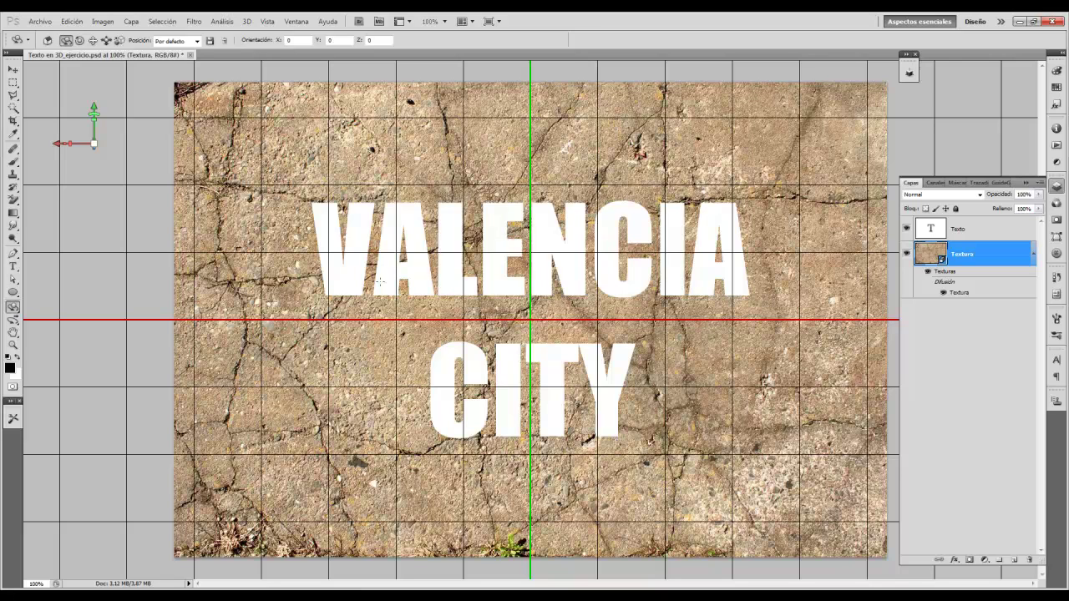
- Open and expand the 3D panel from Ventana > 3D
click(295, 20)
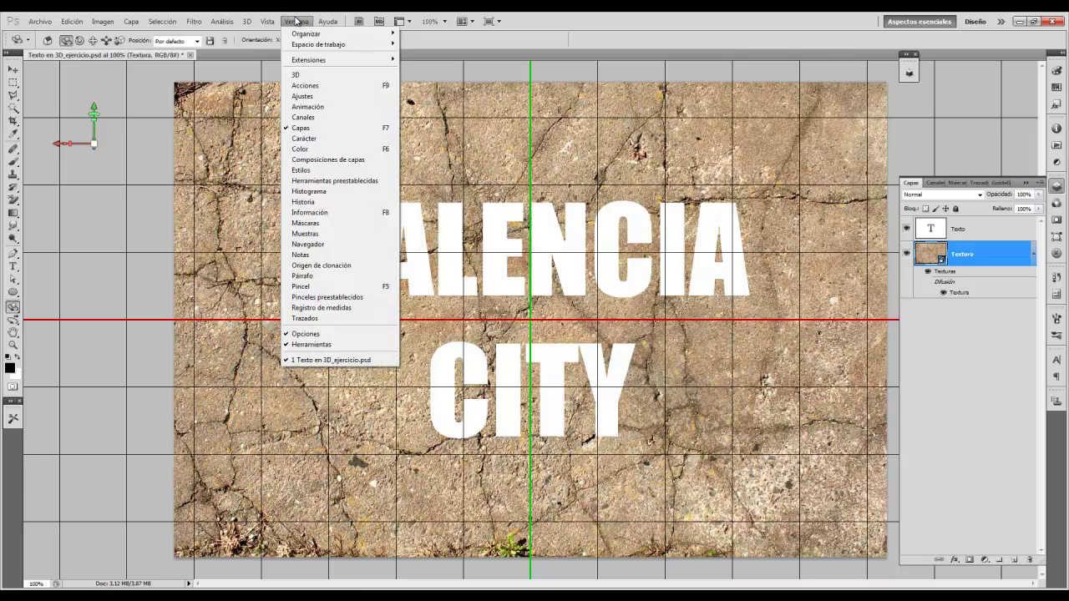
click(303, 74)
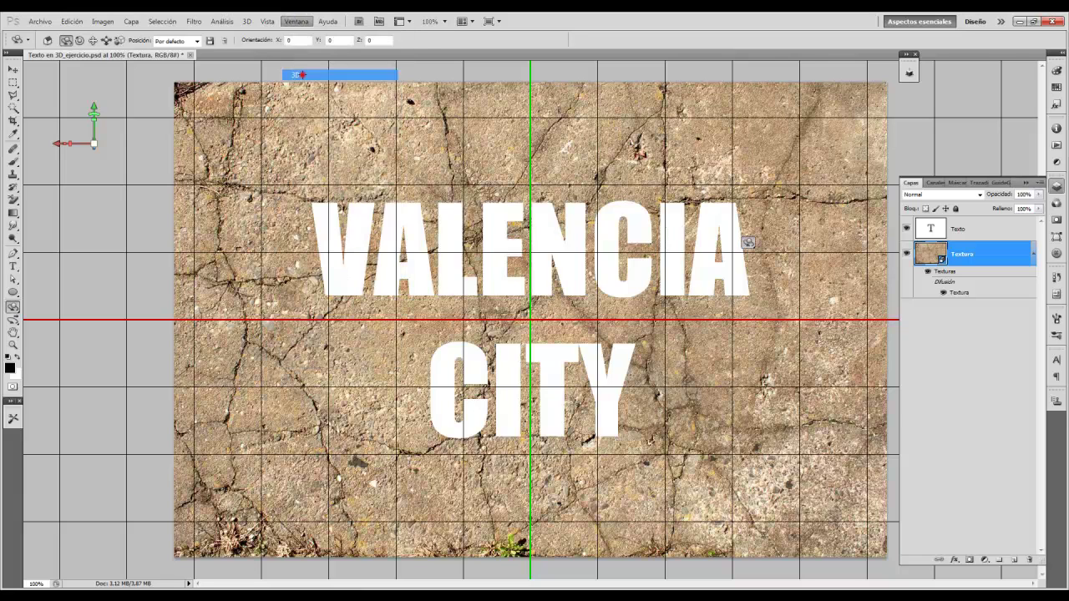
click(909, 71)
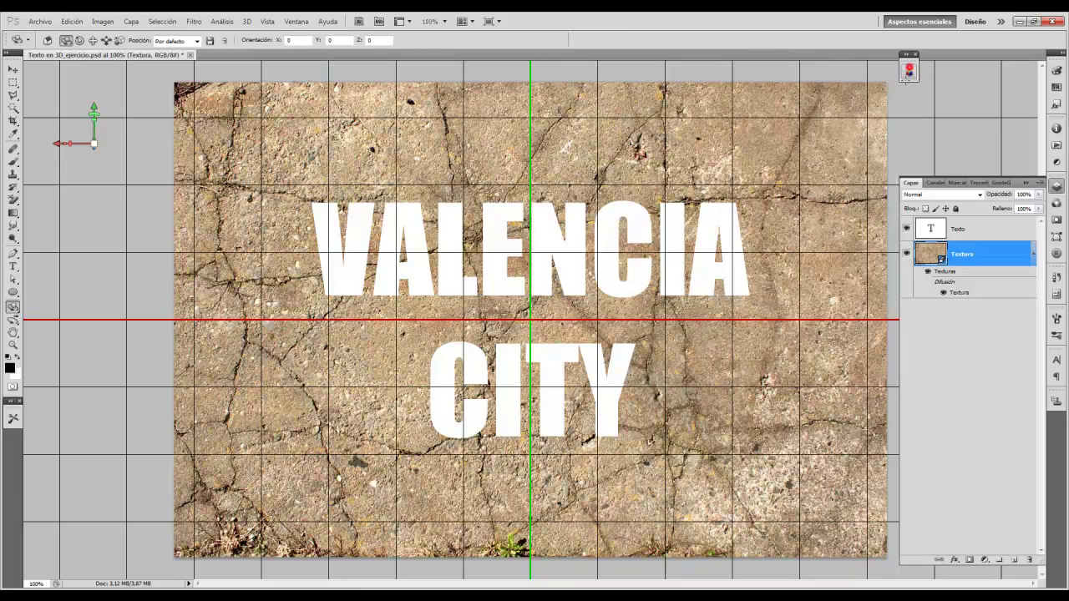
click(909, 71)
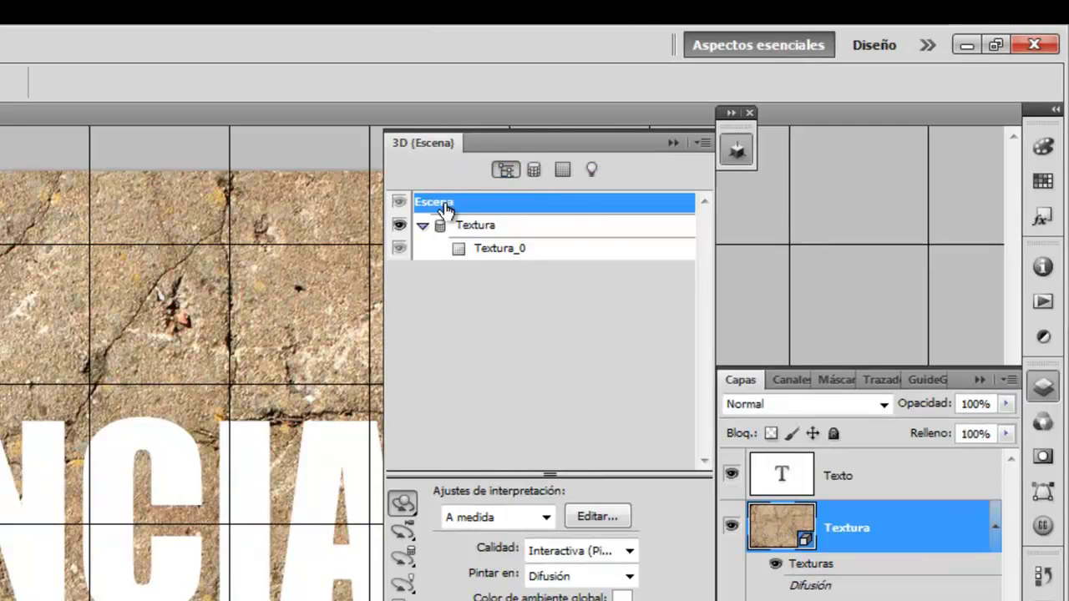
- Cycle through the Malla, Materiales and Luces filters, ending on the mesh shadow settings
click(536, 169)
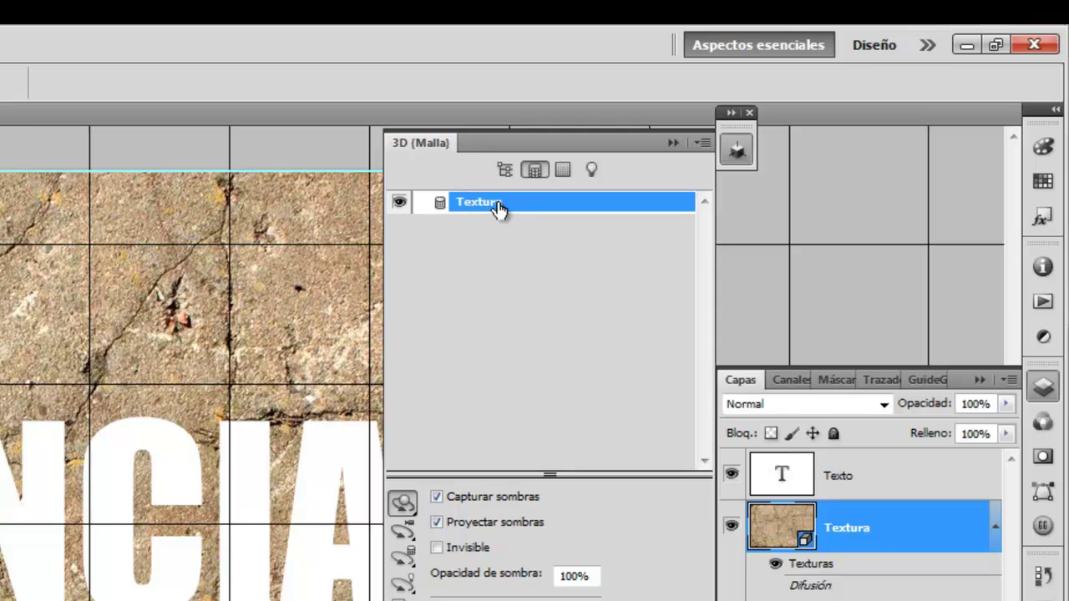
click(559, 167)
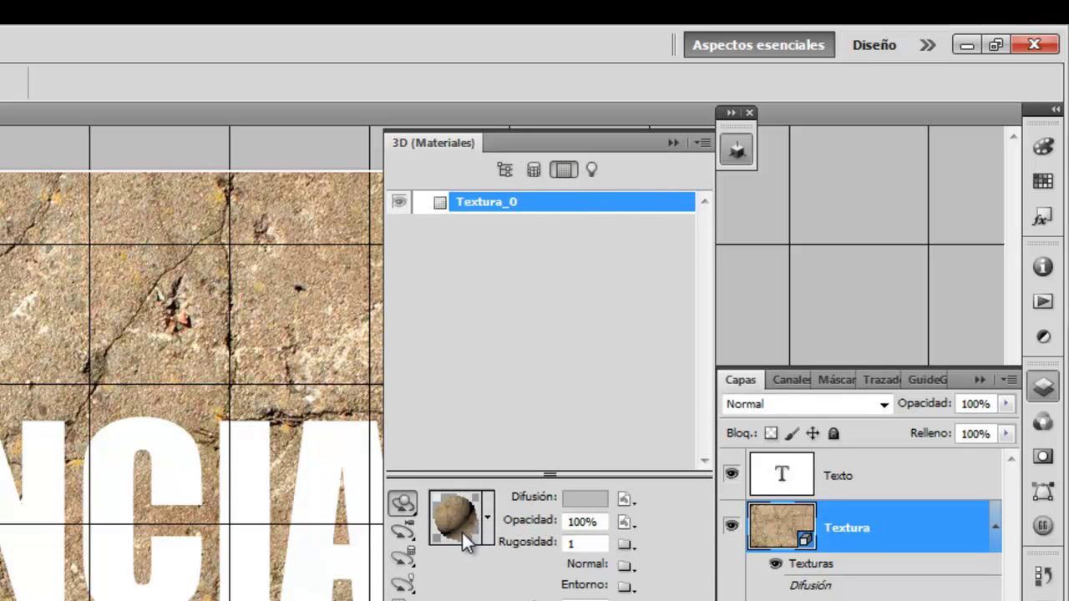
click(589, 171)
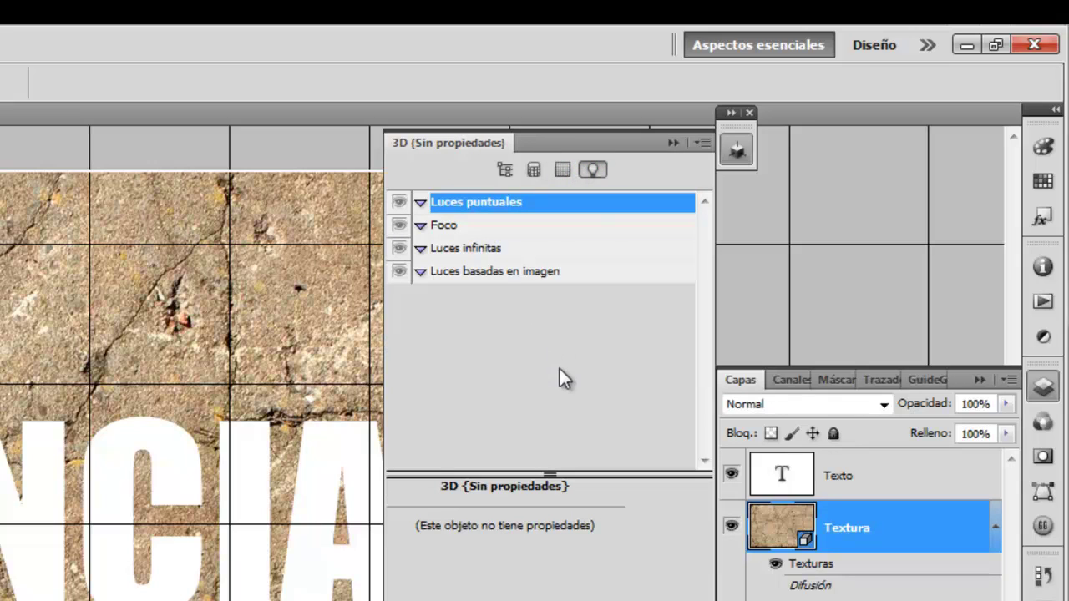
click(564, 170)
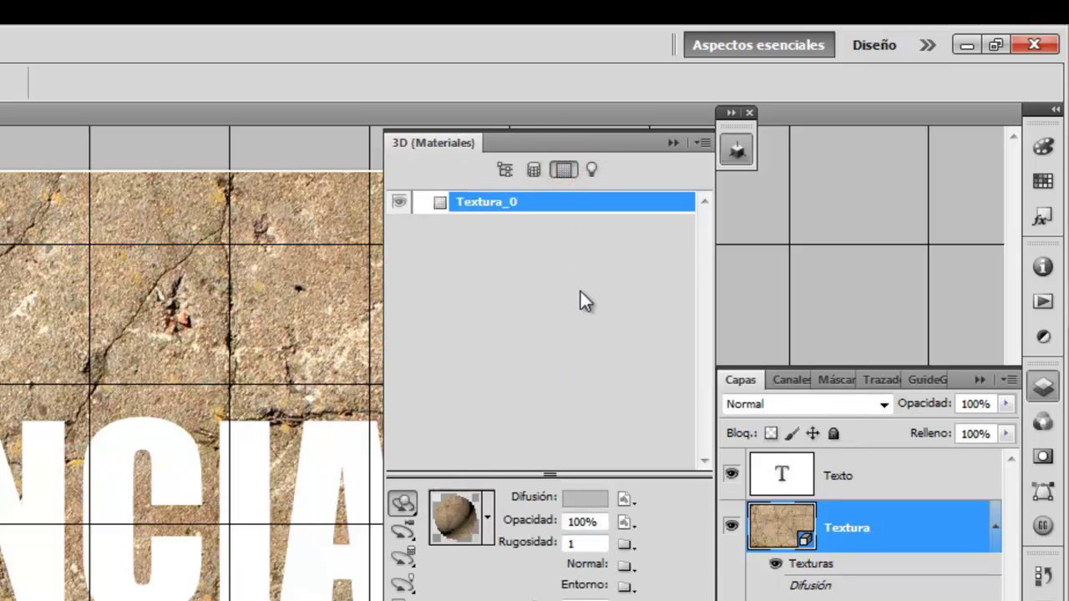
click(529, 171)
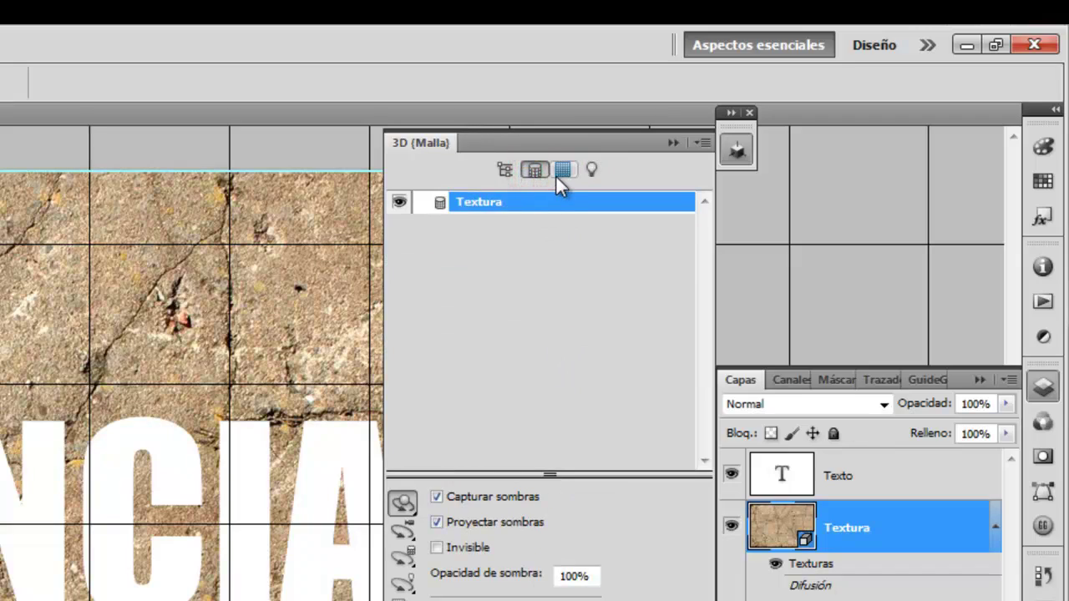
- Save the current material as a new preset named Textura_valencia and apply it
click(560, 170)
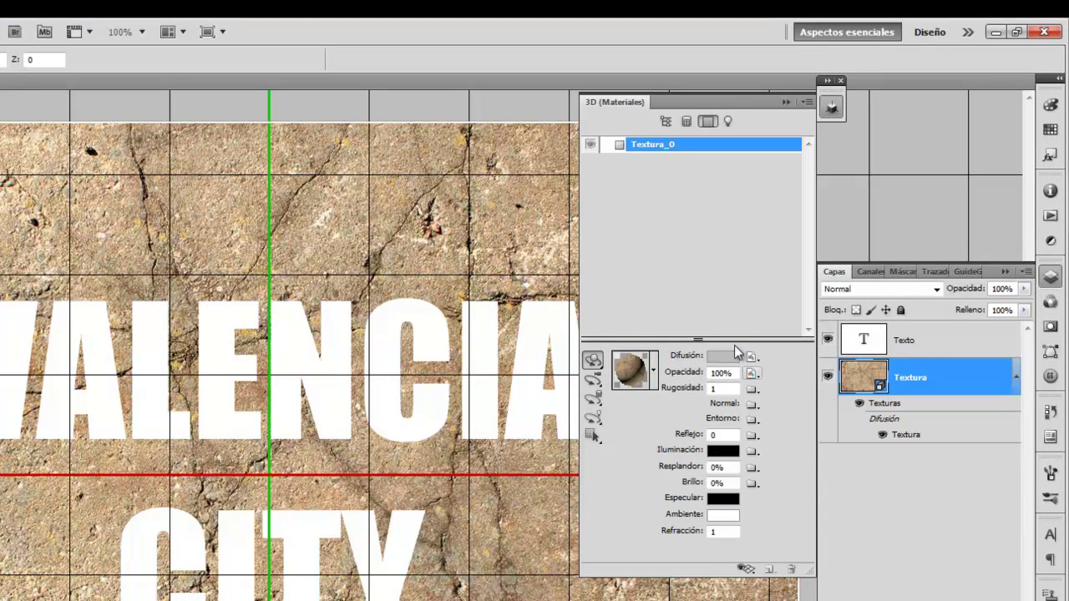
click(656, 375)
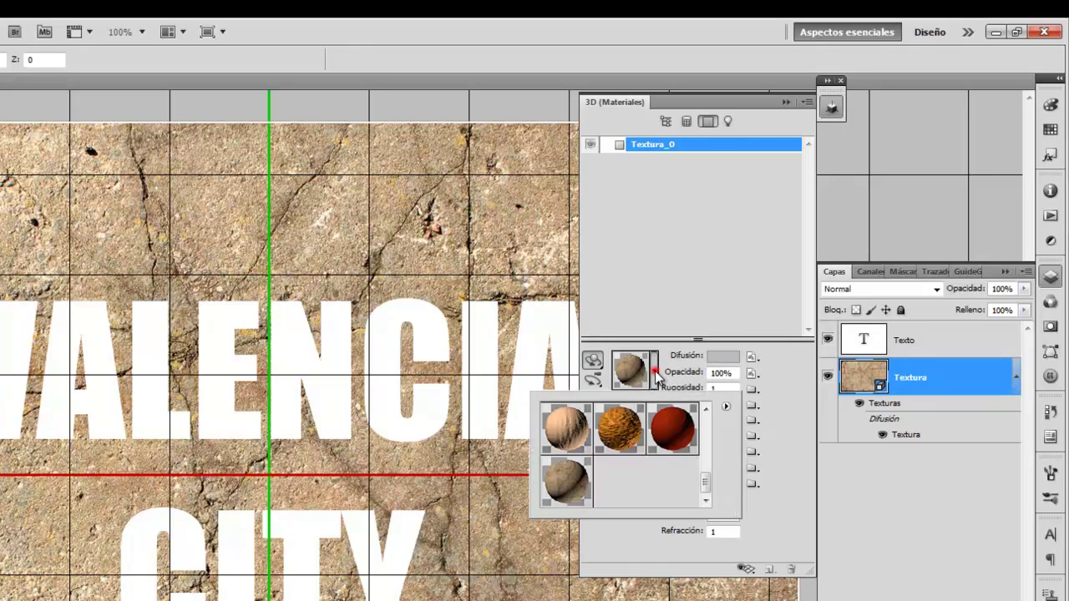
mouse_move(705, 483)
mouse_down()
mouse_move(705, 424)
mouse_move(706, 482)
mouse_up()
click(726, 407)
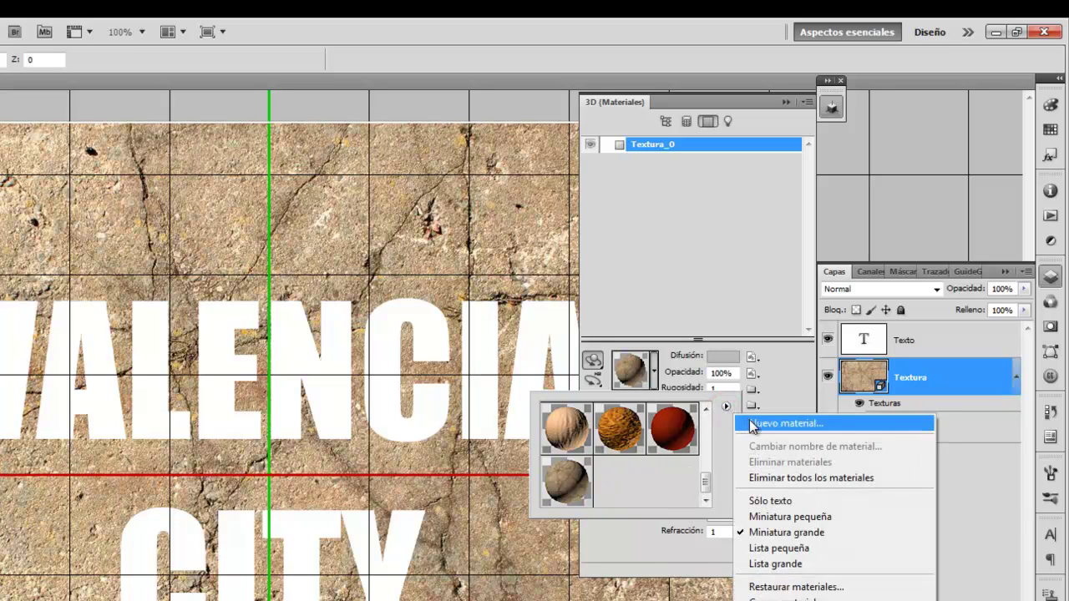
click(751, 425)
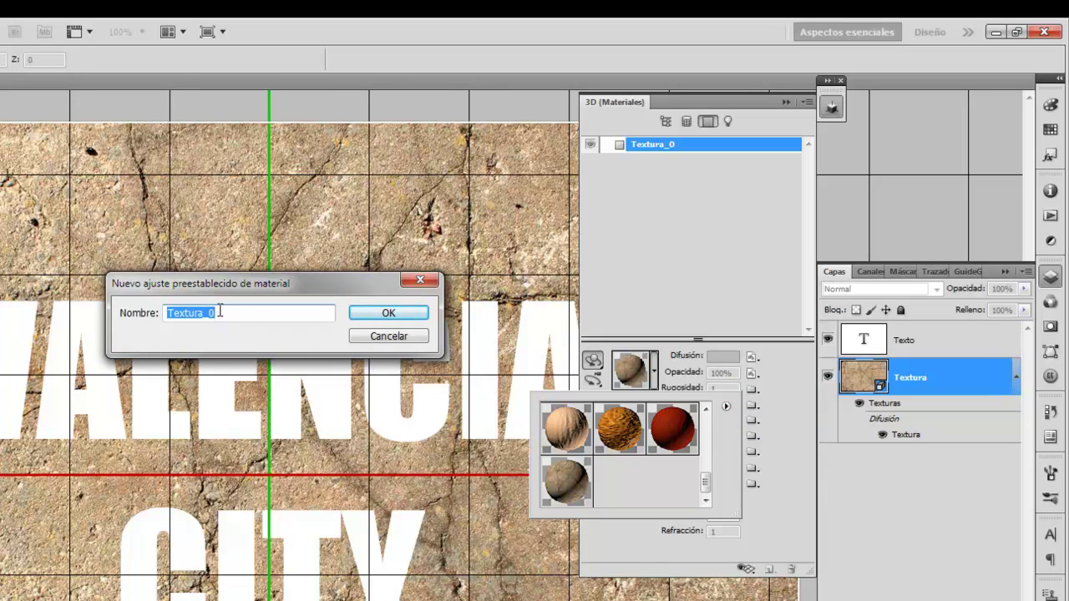
drag(220, 312, 209, 312)
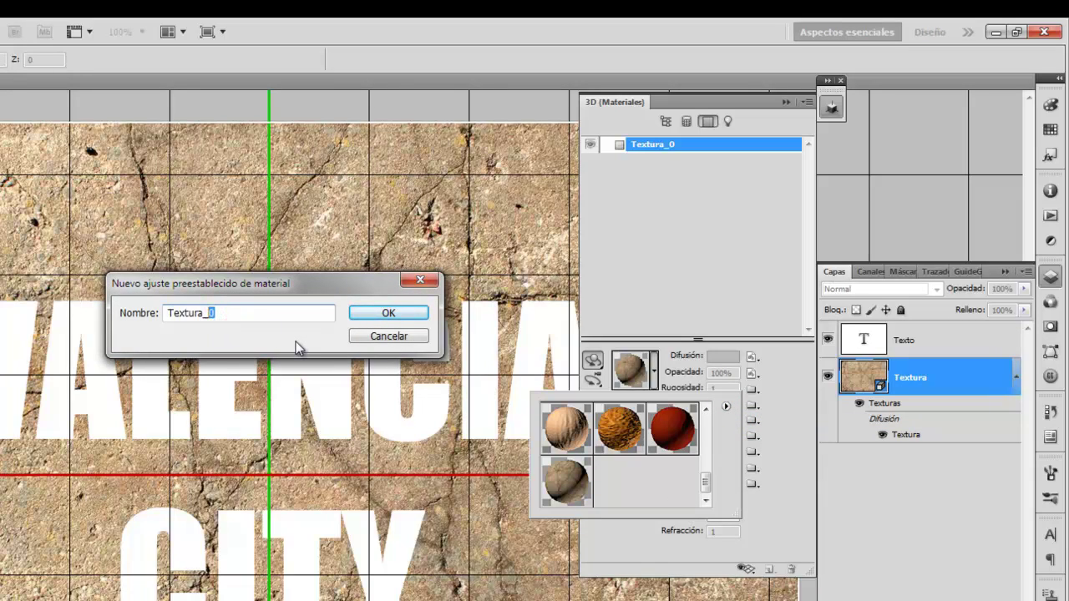
text(valenc)
text(ia)
click(389, 312)
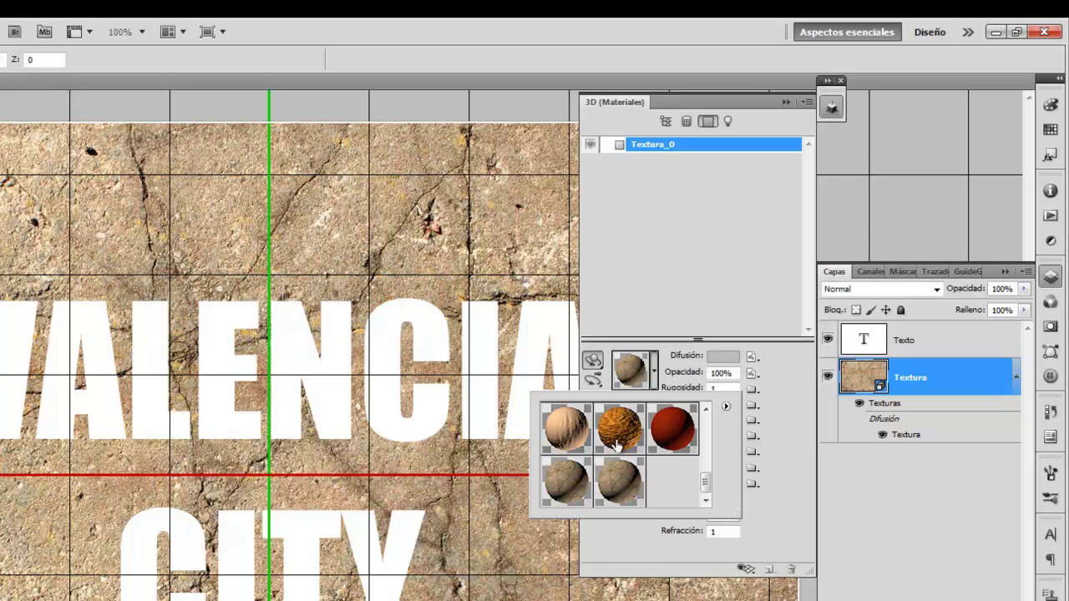
click(576, 488)
- Delete one material preset and apply the concrete texture material to the backdrop
click(723, 409)
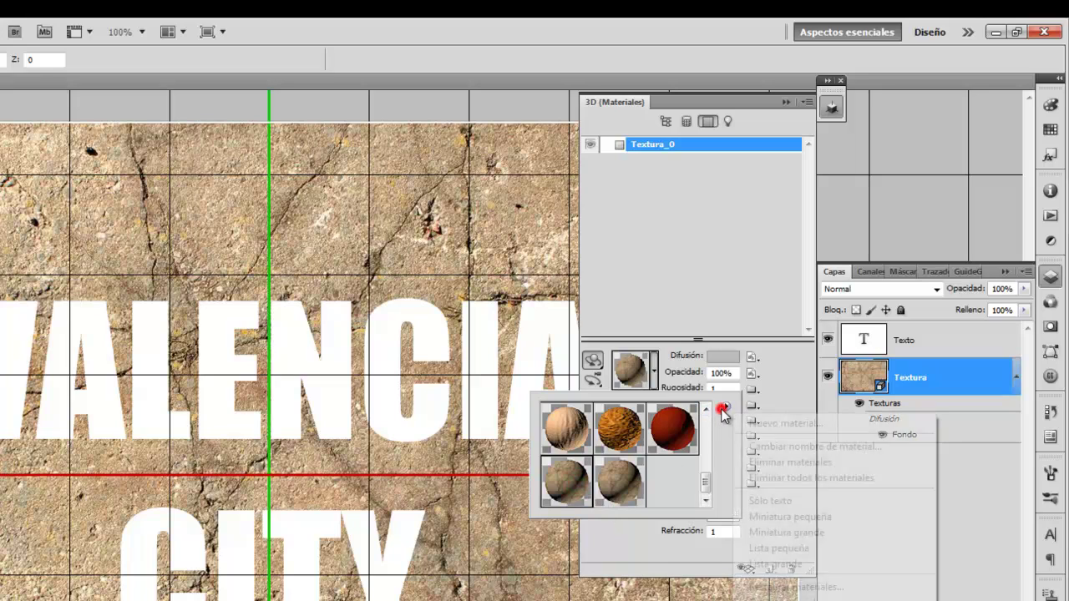
click(723, 408)
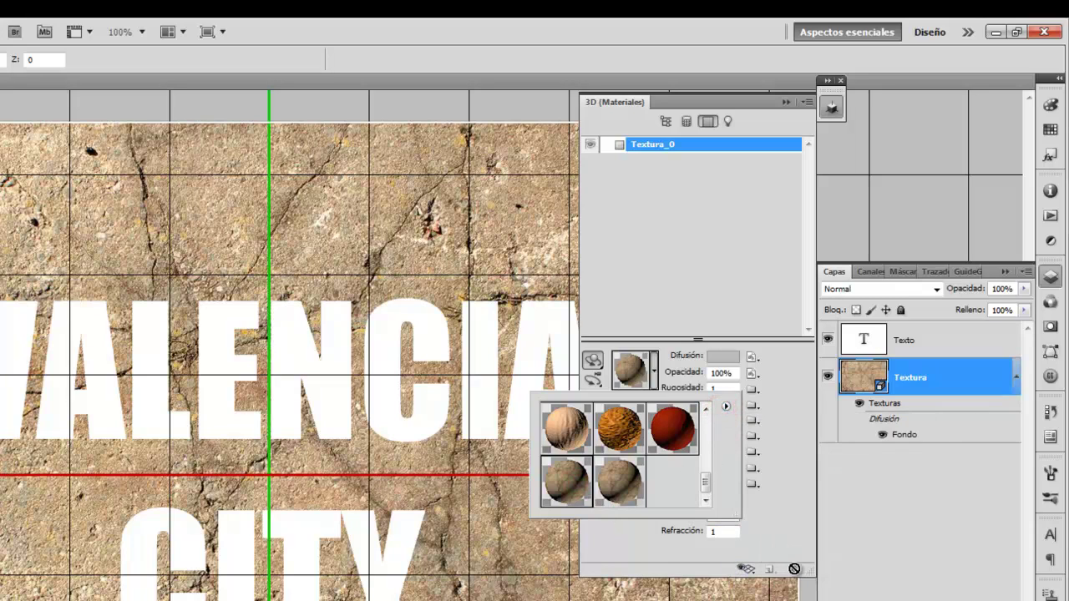
click(725, 408)
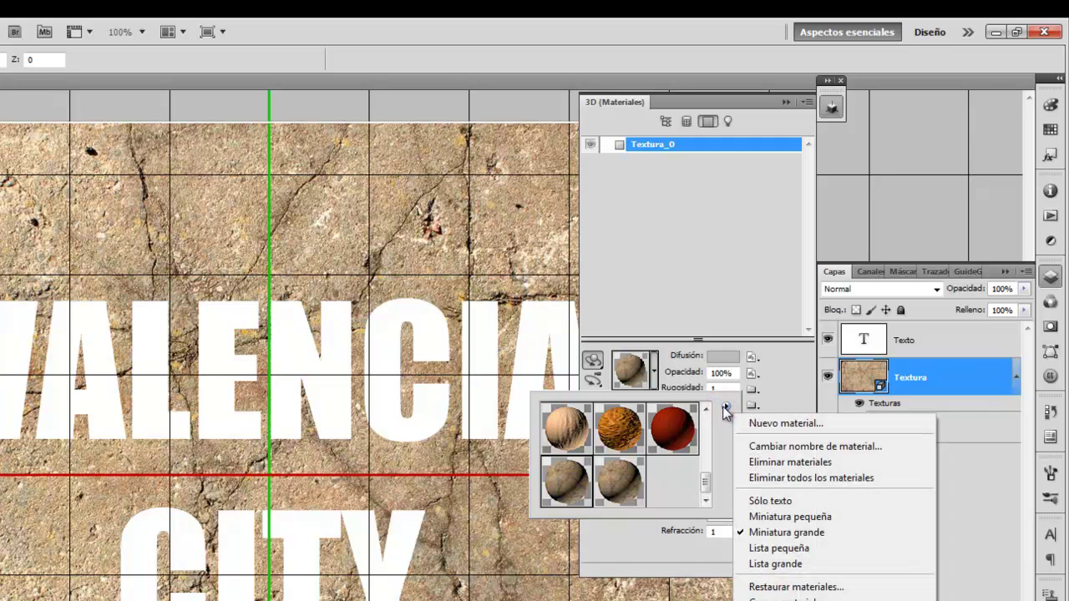
click(792, 462)
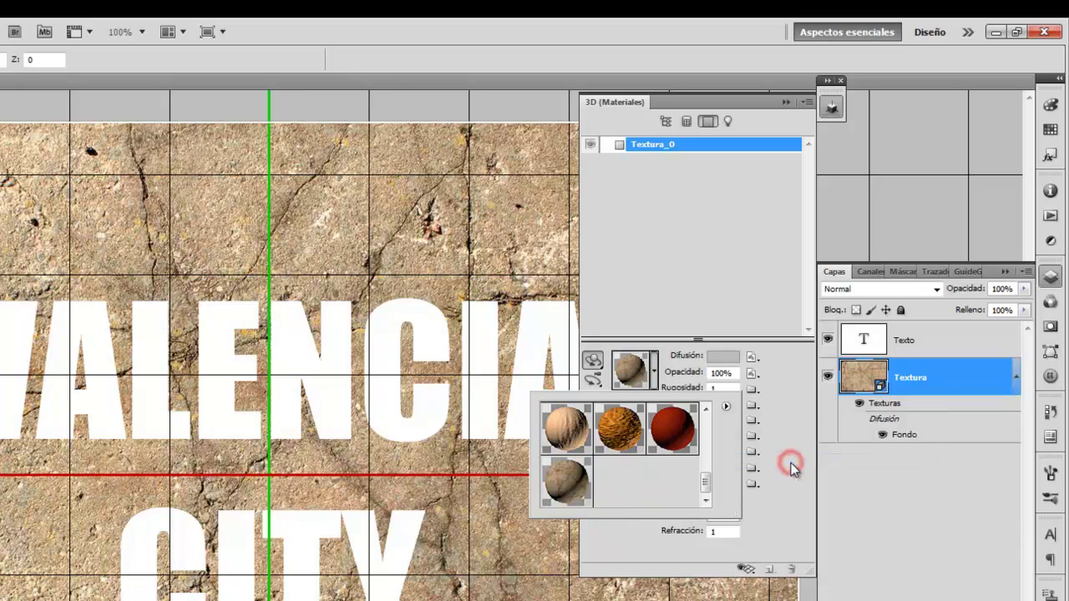
click(575, 478)
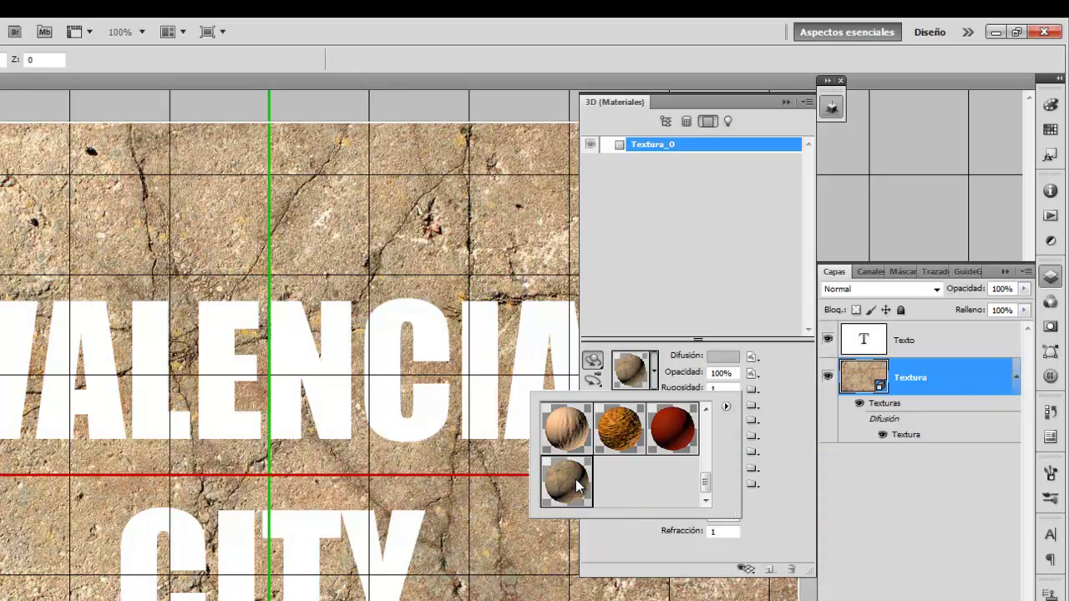
click(706, 485)
click(665, 122)
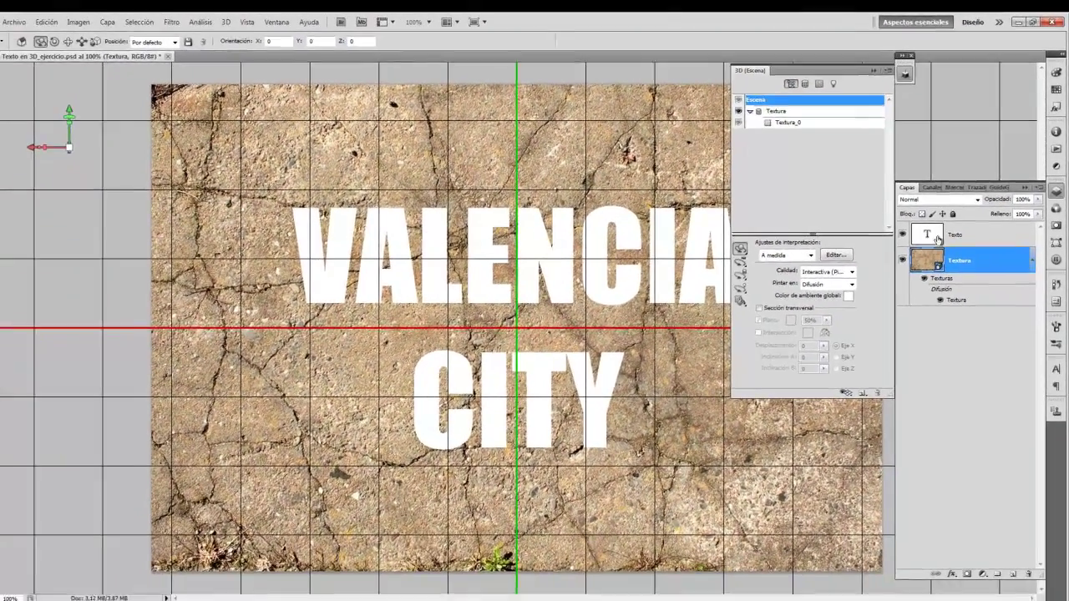
- Select the Texto layer and turn off its eye icon
click(940, 228)
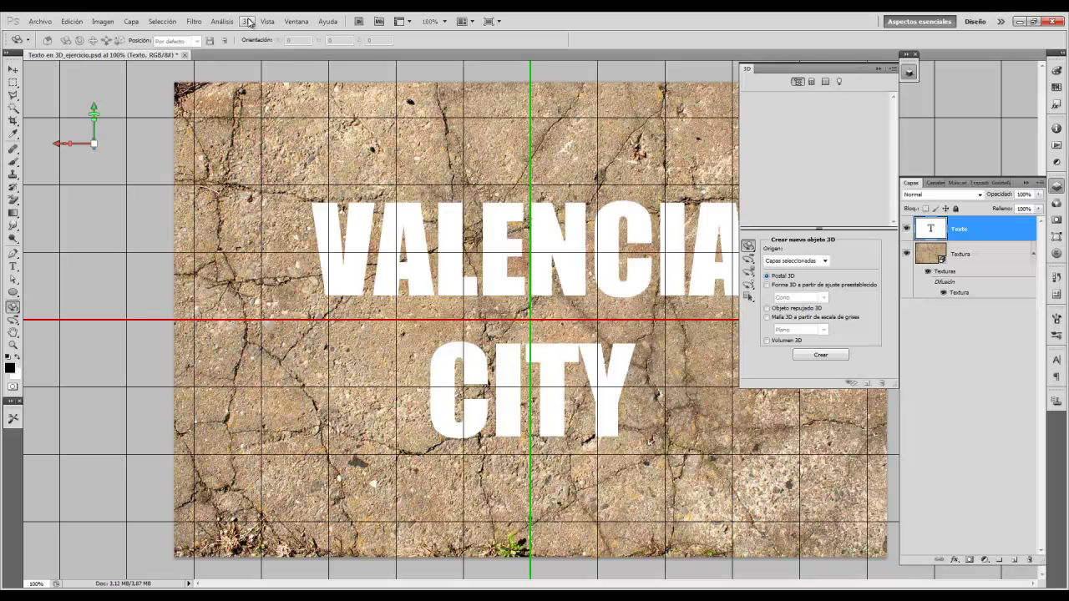
click(906, 229)
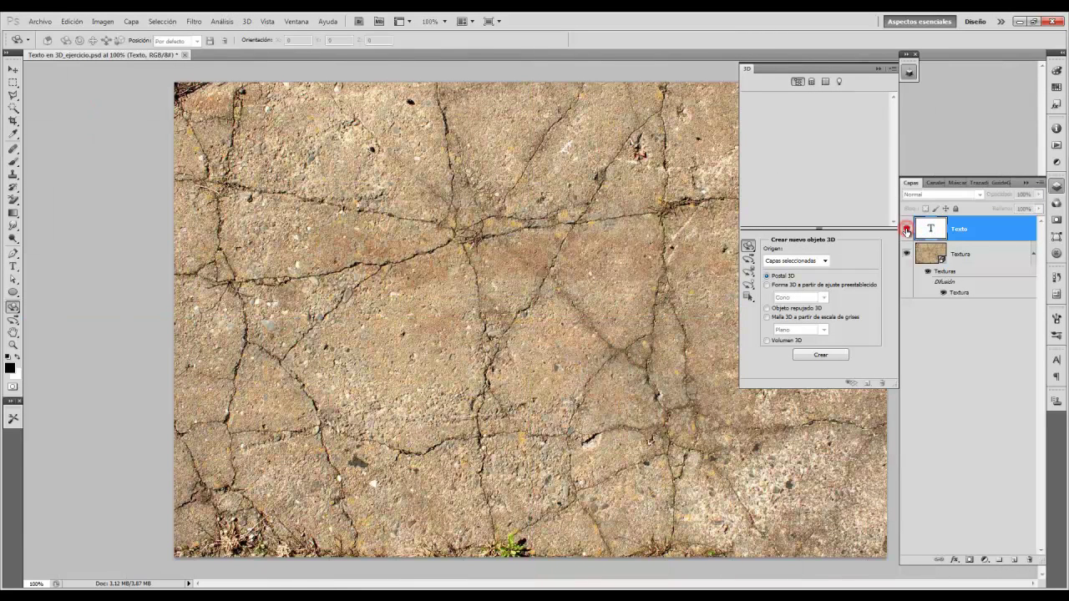
- Extrude the text layer with 3D > Repujado > Capa de texto, accepting rasterization
click(247, 21)
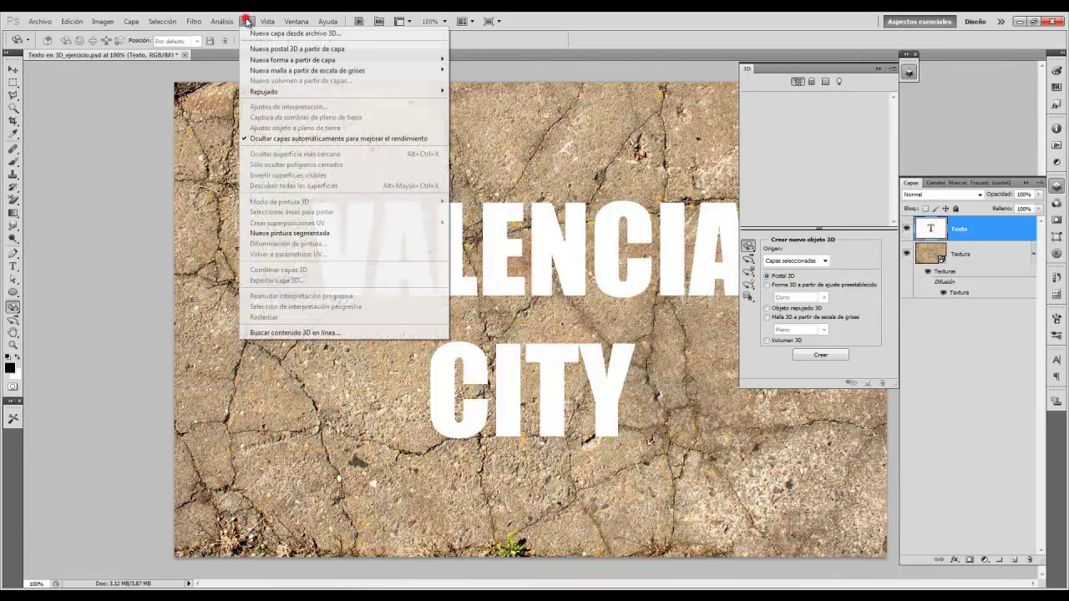
mouse_move(264, 91)
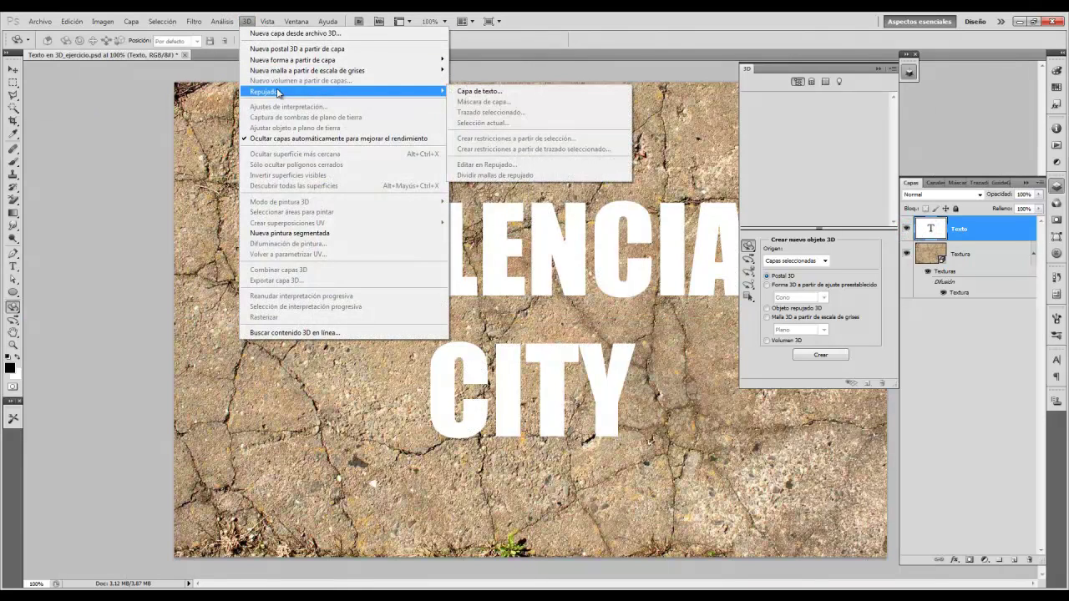
click(532, 93)
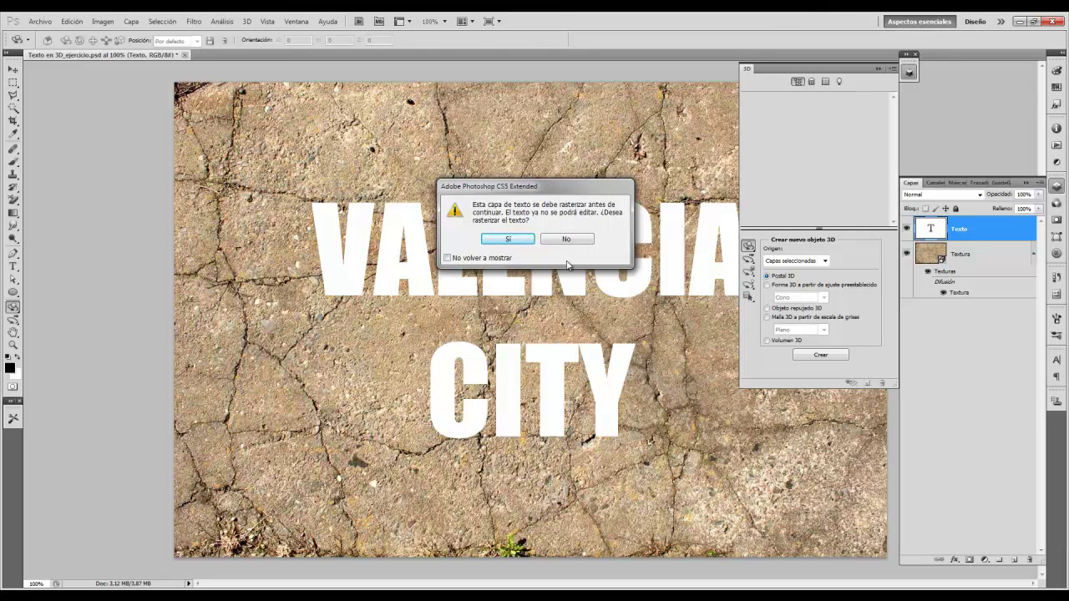
click(515, 240)
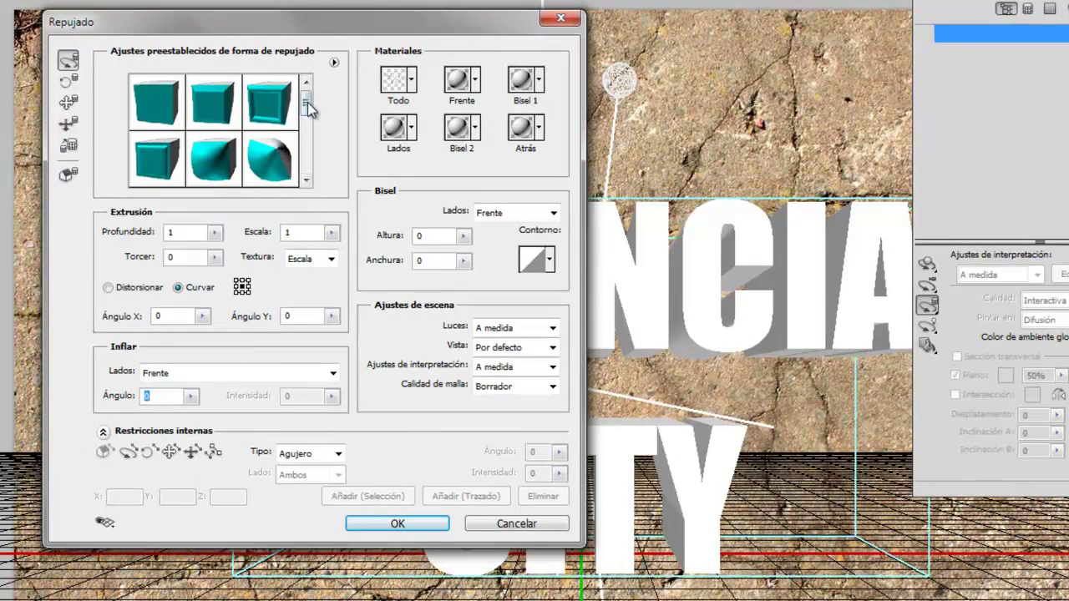
- Compare the extrusion shape presets and settle on the first, plain cube shape
mouse_move(305, 102)
mouse_down()
mouse_move(305, 158)
mouse_move(307, 138)
mouse_up()
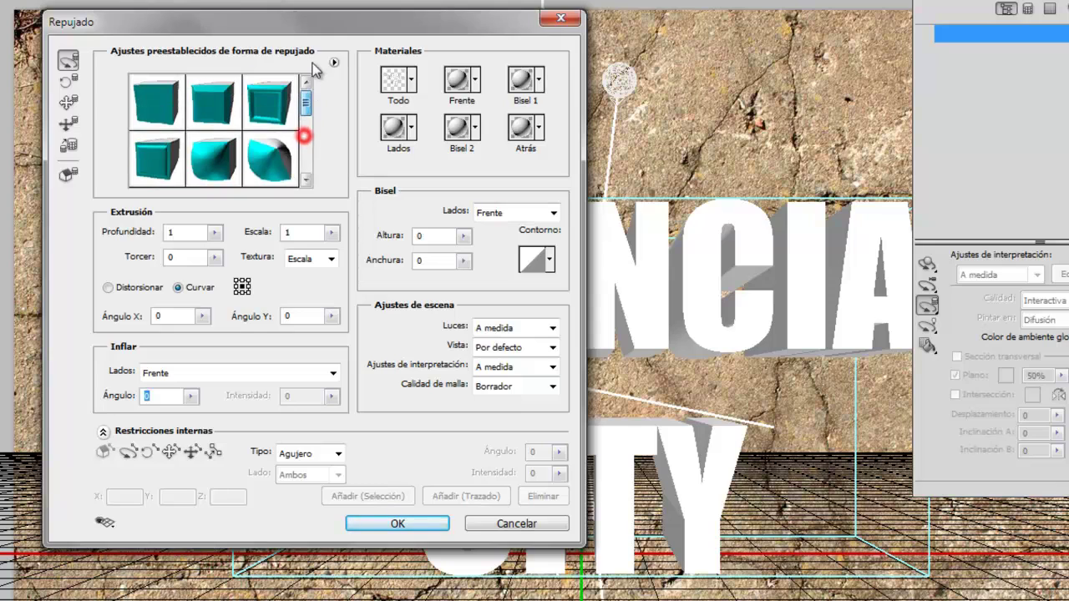
drag(306, 142, 305, 113)
click(160, 115)
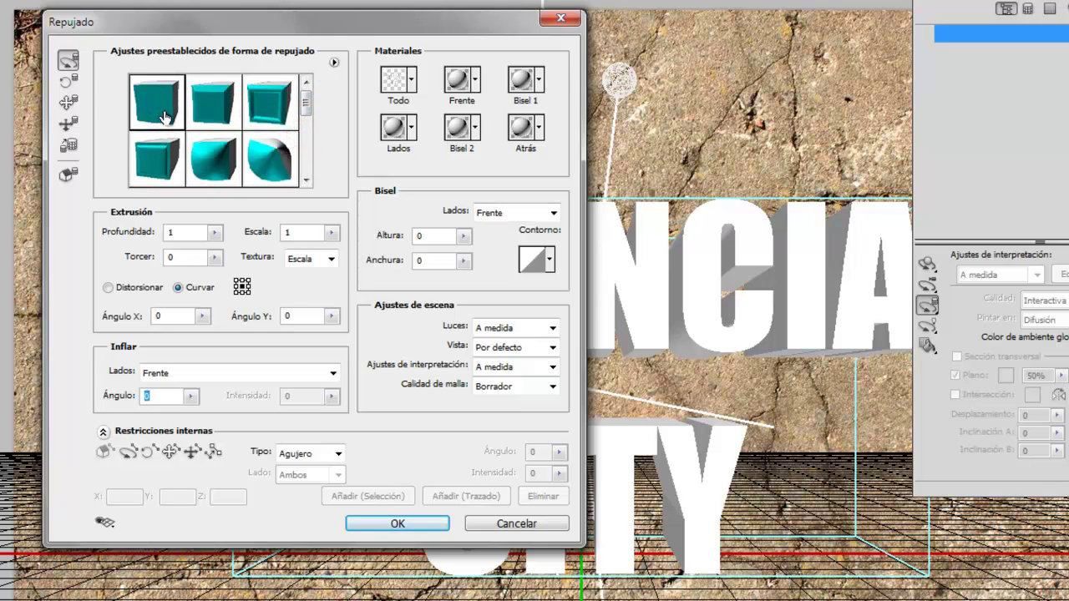
click(216, 110)
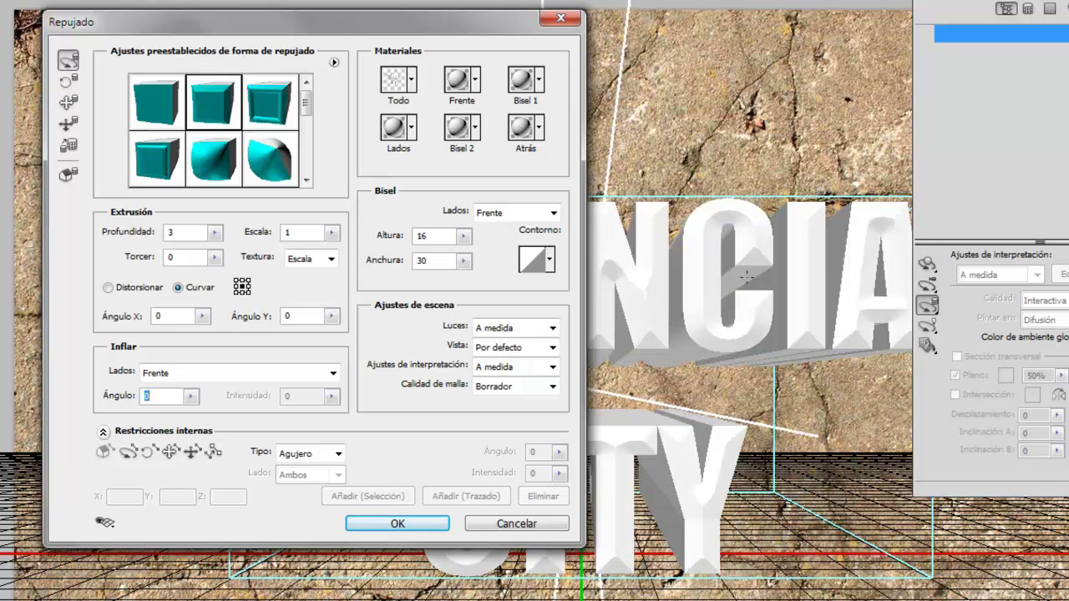
click(270, 103)
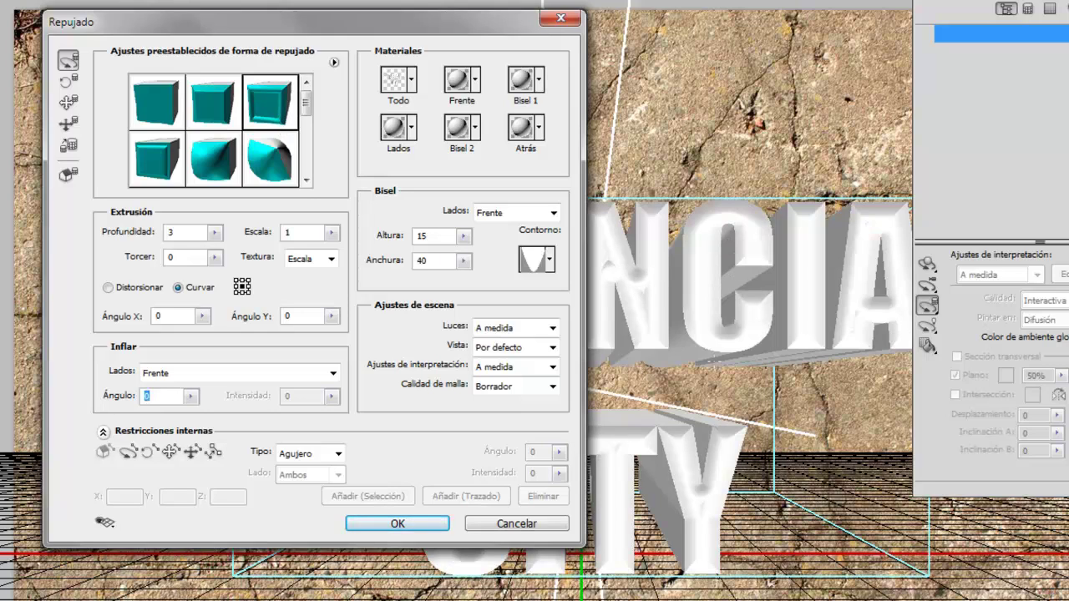
click(150, 98)
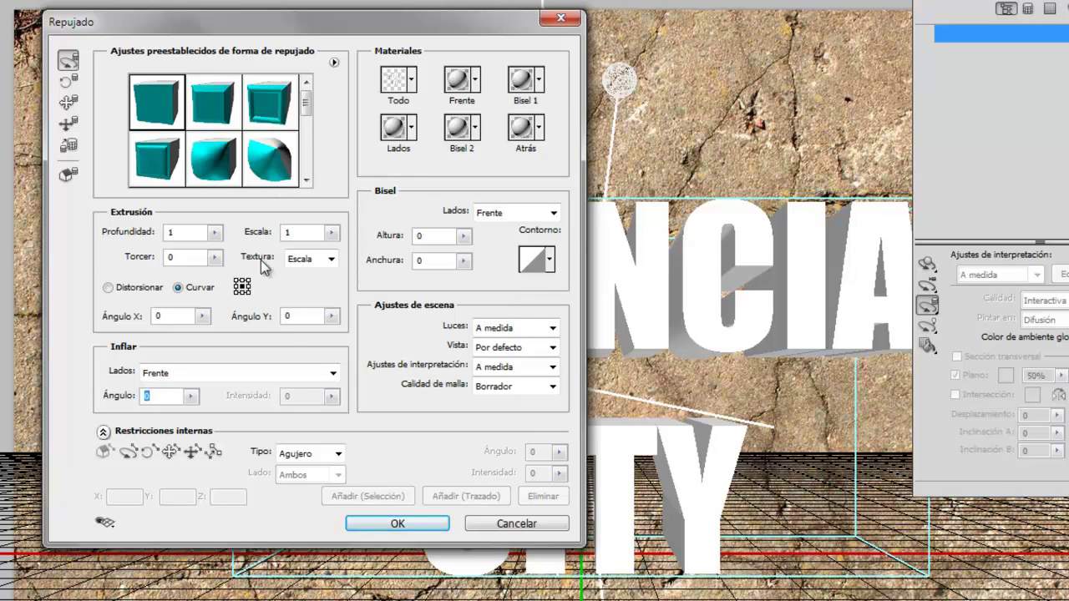
- Set Repujado Profundidad to 0,2, bevel Altura to 4 and bevel Anchura to 3
click(215, 232)
click(182, 232)
drag(182, 232, 121, 232)
text(0,2)
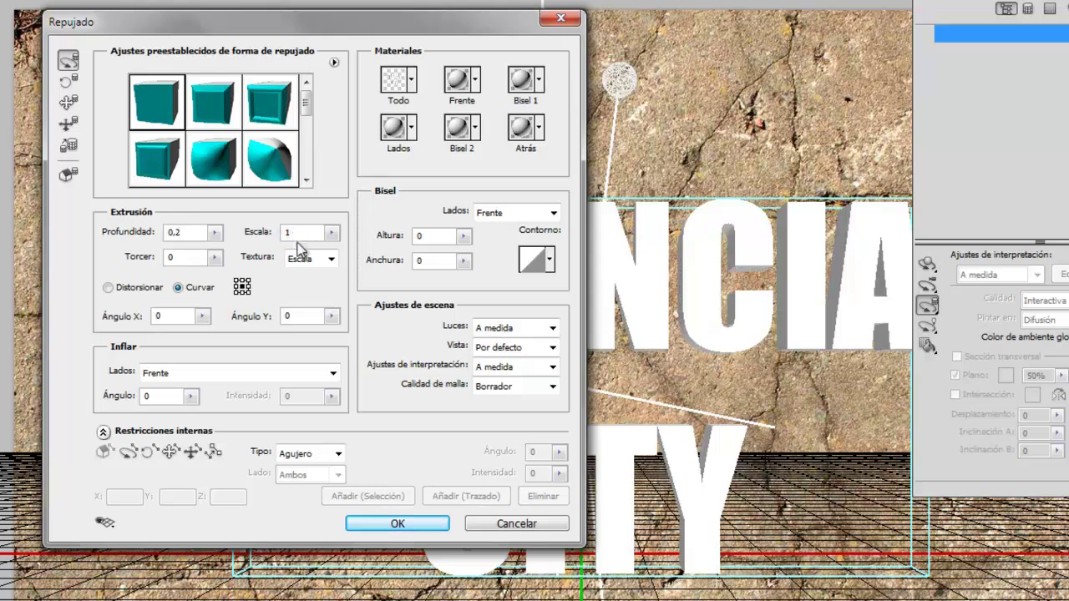
click(441, 235)
text(4)
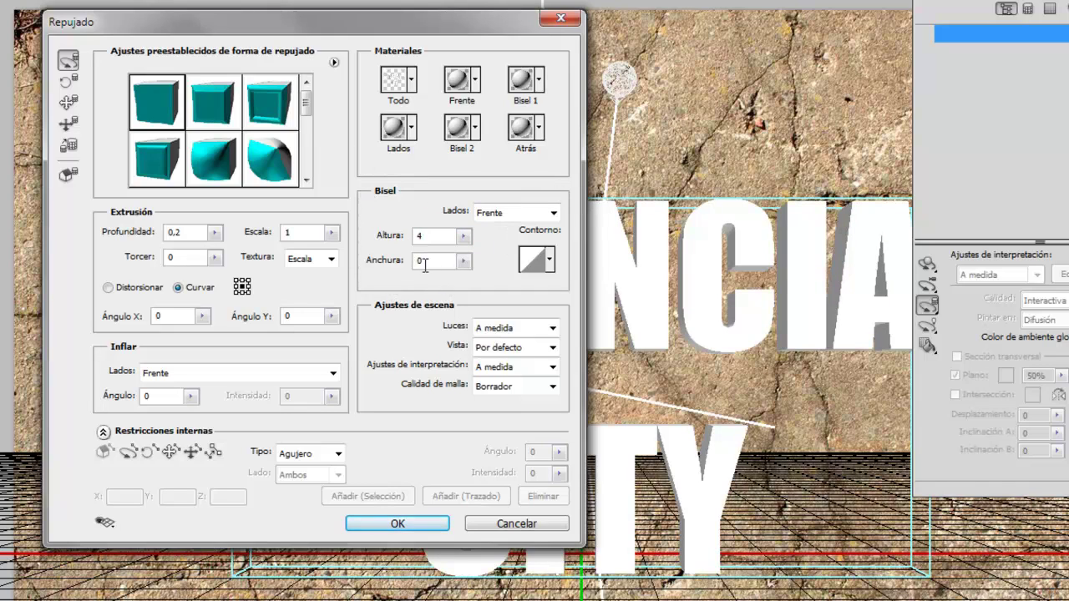
click(433, 261)
text(3)
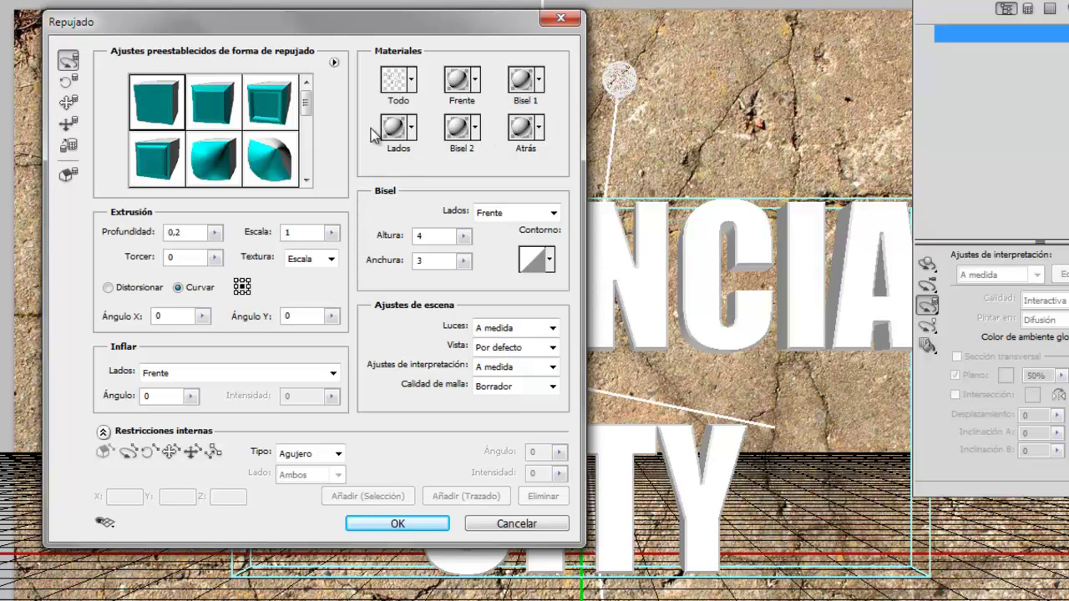
- Apply the Textura_valencia material to all faces and confirm the Repujado dialog with OK
click(411, 80)
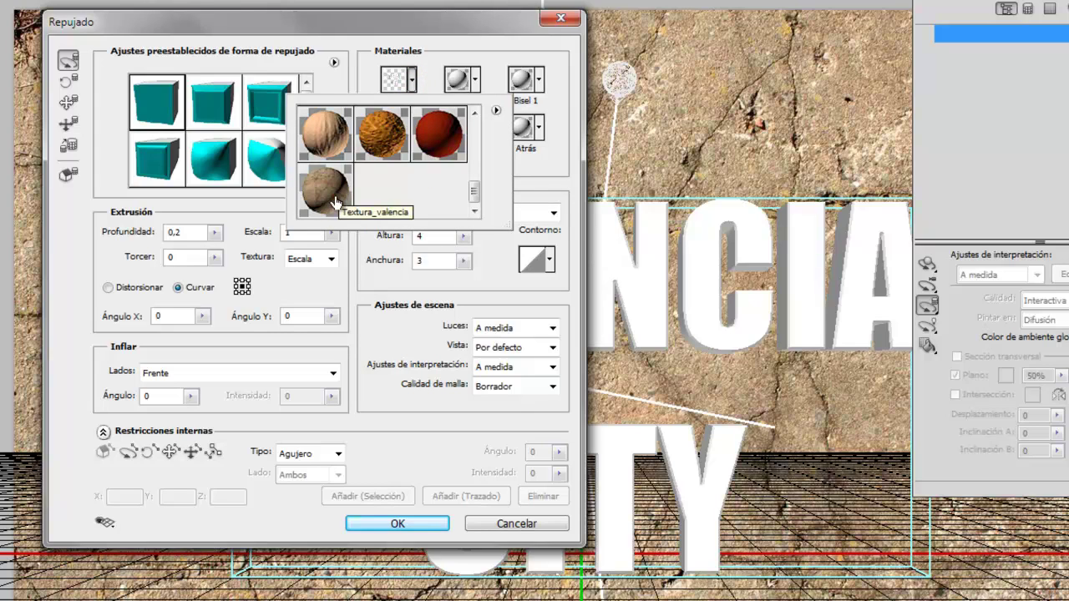
click(337, 196)
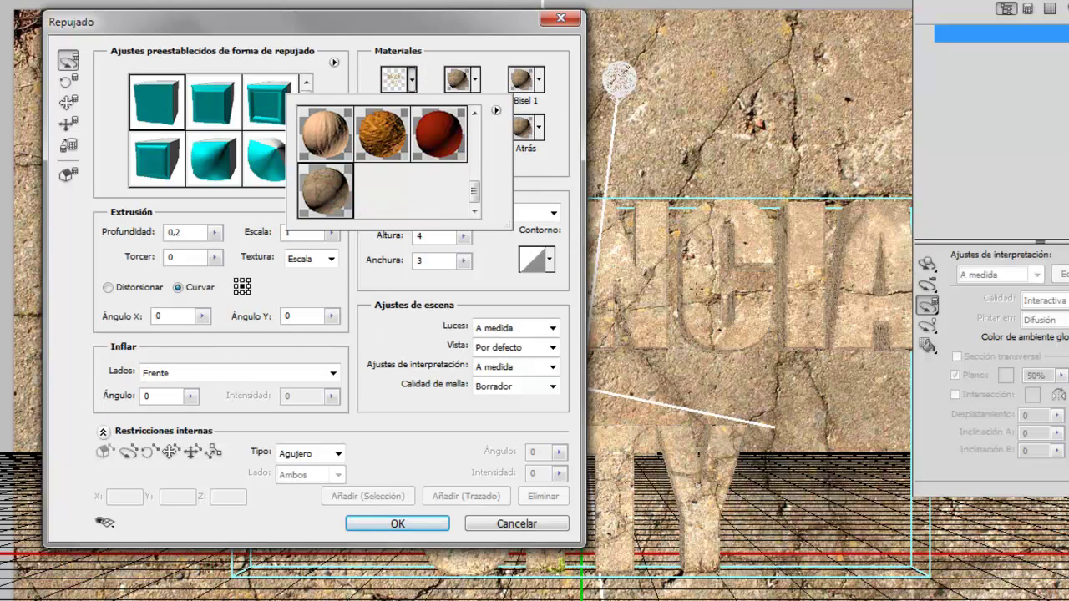
click(465, 85)
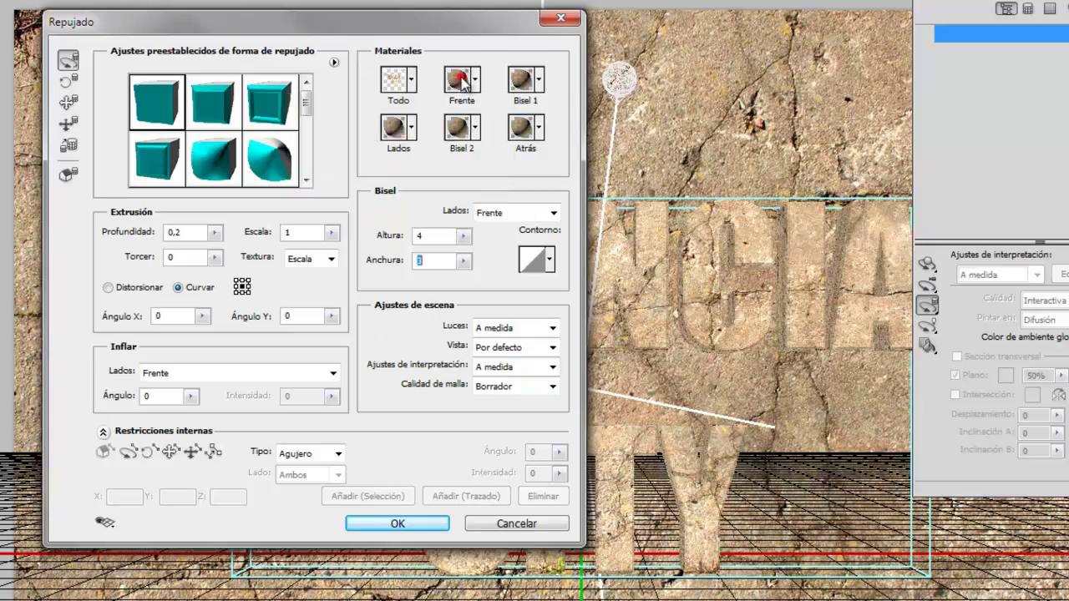
click(414, 525)
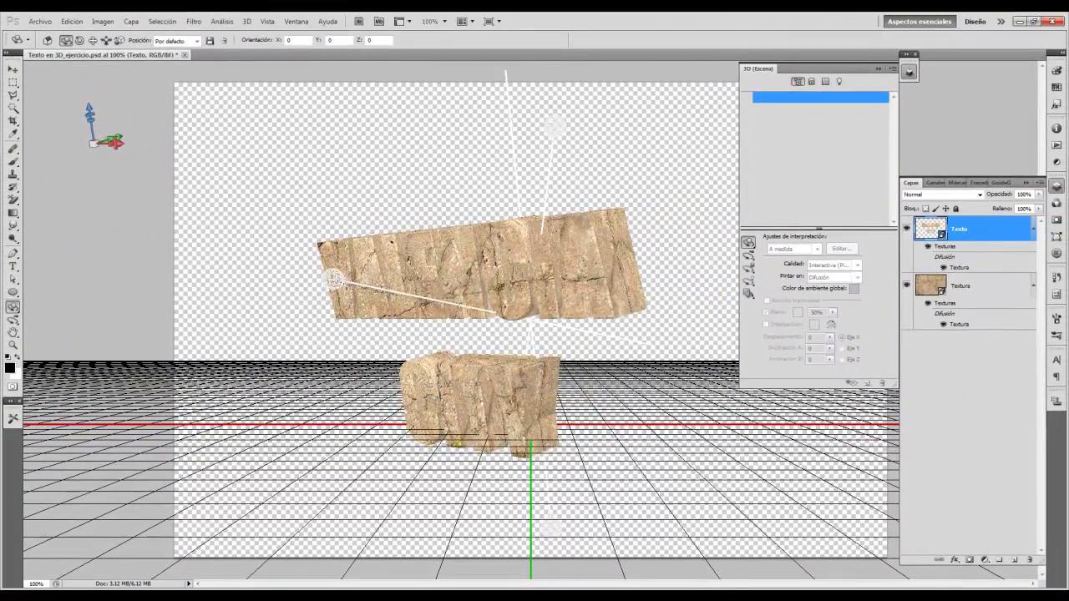
mouse_move(468, 275)
mouse_down()
mouse_move(469, 144)
mouse_move(430, 270)
mouse_up()
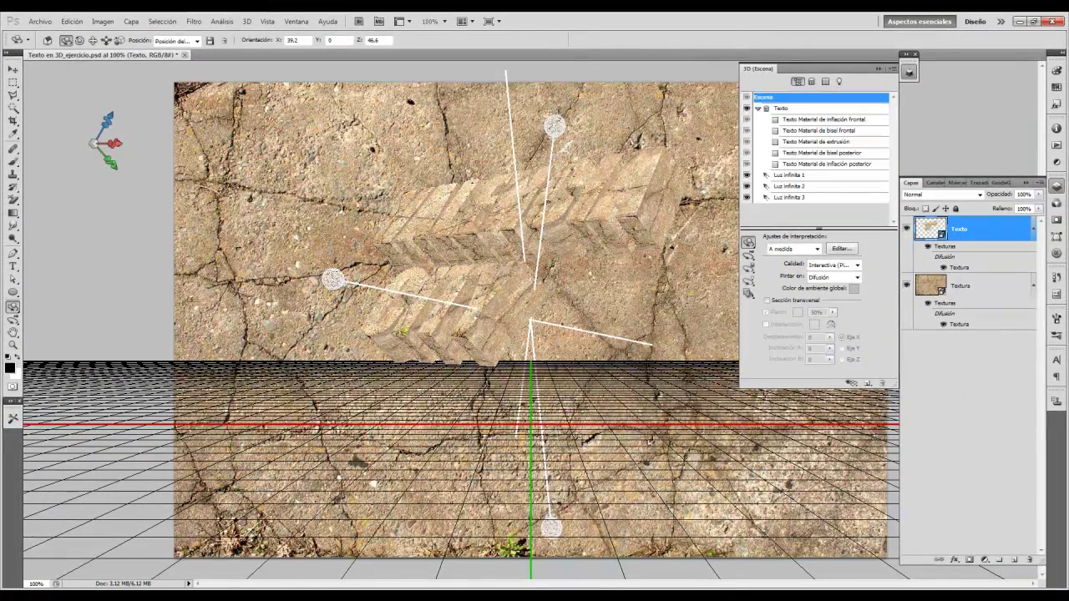
click(907, 284)
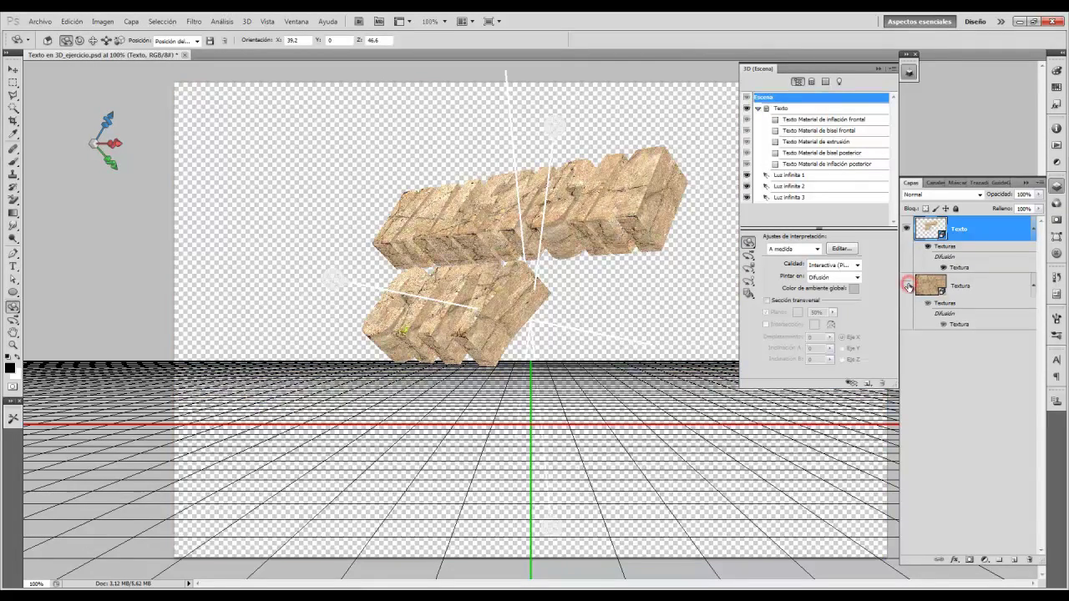
click(907, 284)
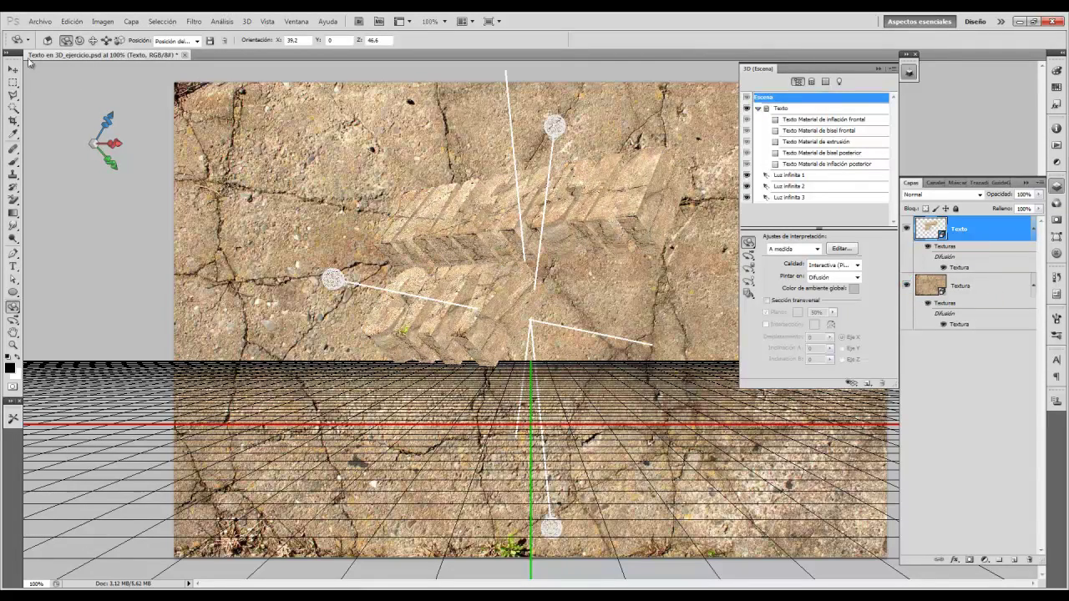
click(47, 41)
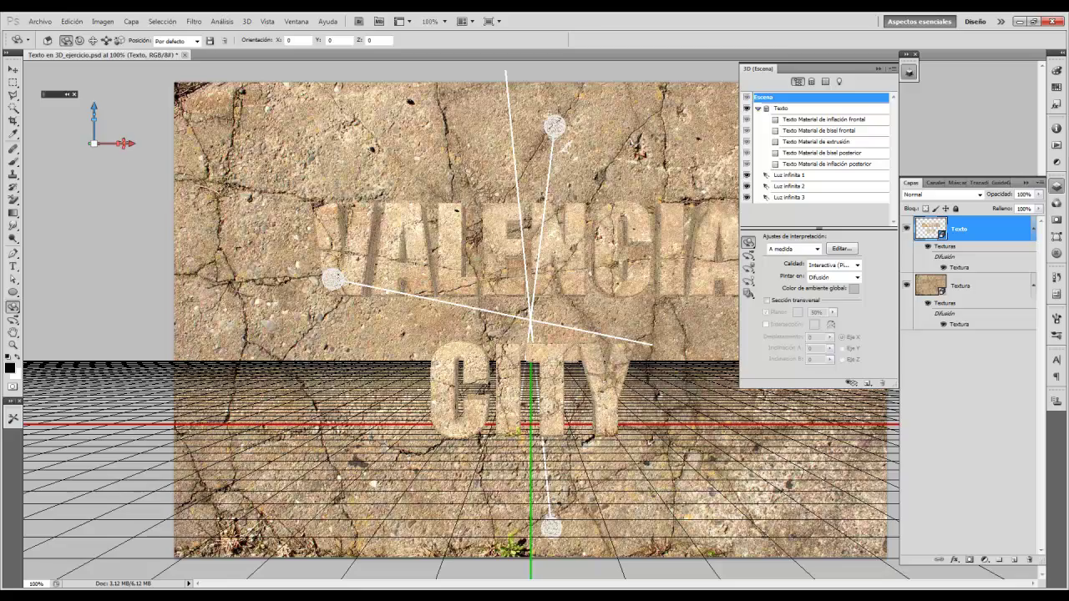
mouse_move(125, 142)
mouse_down()
mouse_move(110, 125)
mouse_move(93, 127)
mouse_up()
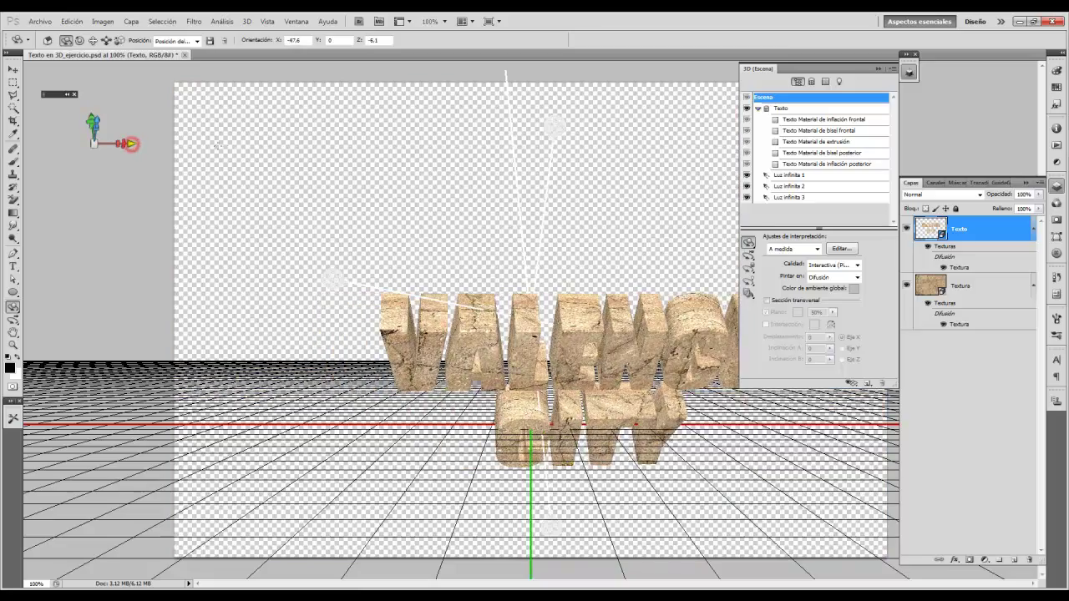
mouse_move(125, 142)
mouse_down()
mouse_move(153, 143)
mouse_move(129, 164)
mouse_up()
click(47, 40)
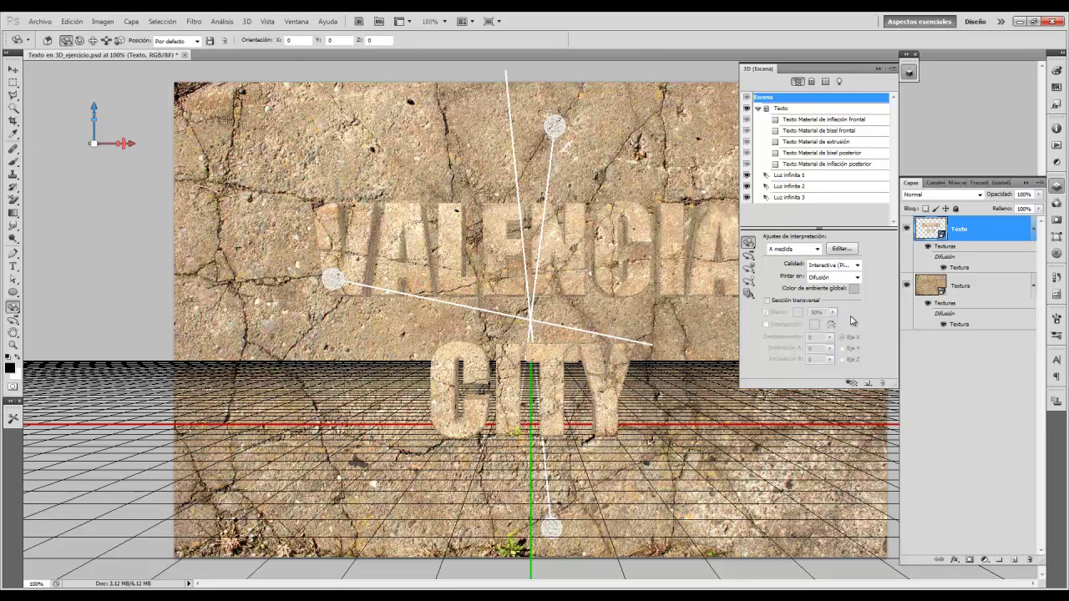
click(852, 384)
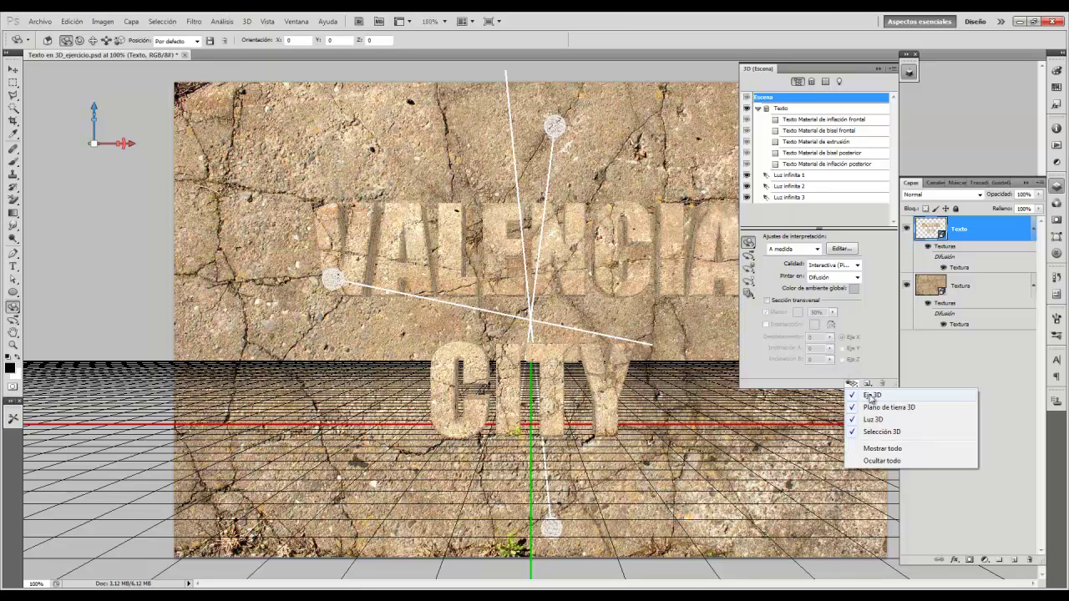
click(884, 461)
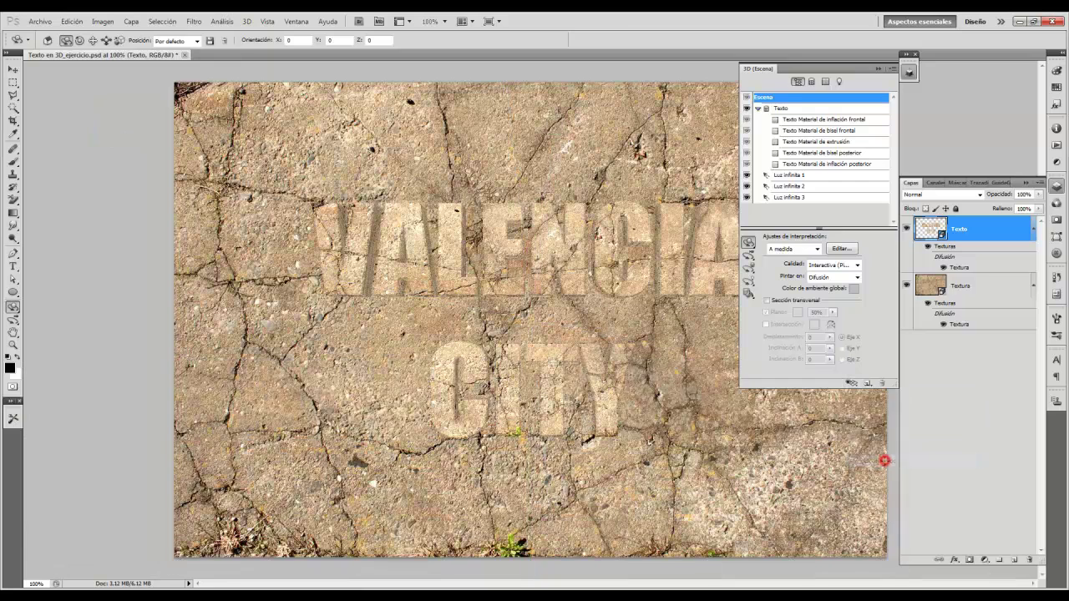
click(853, 385)
click(884, 449)
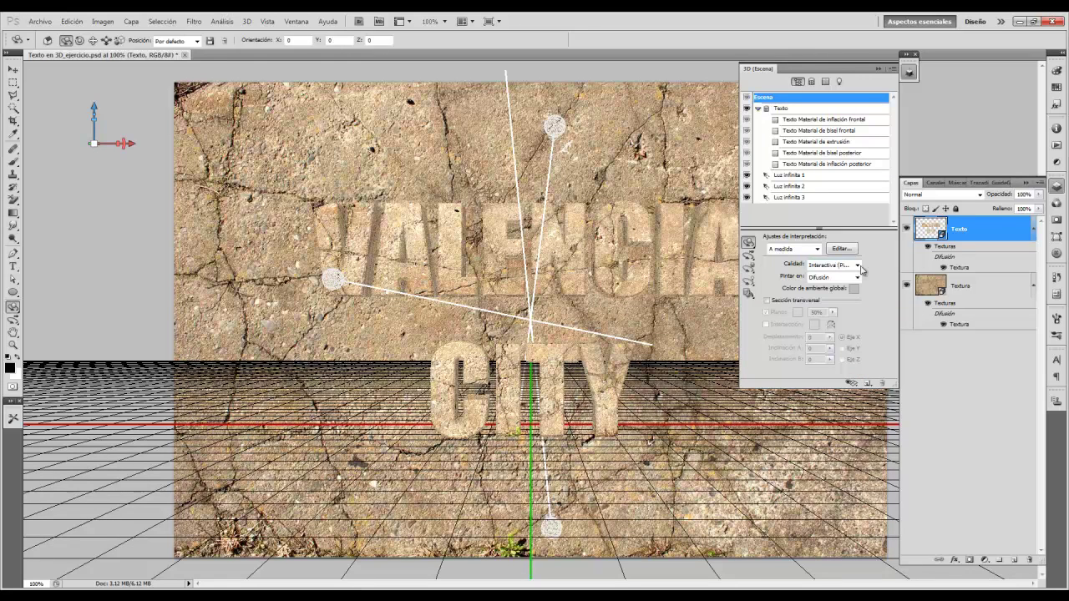
click(856, 265)
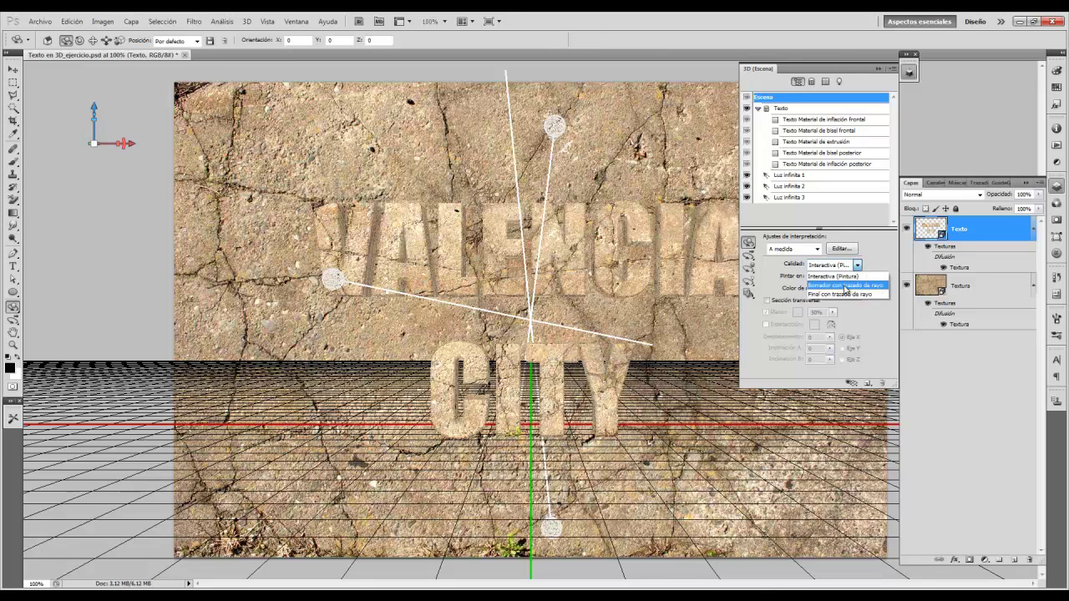
click(843, 265)
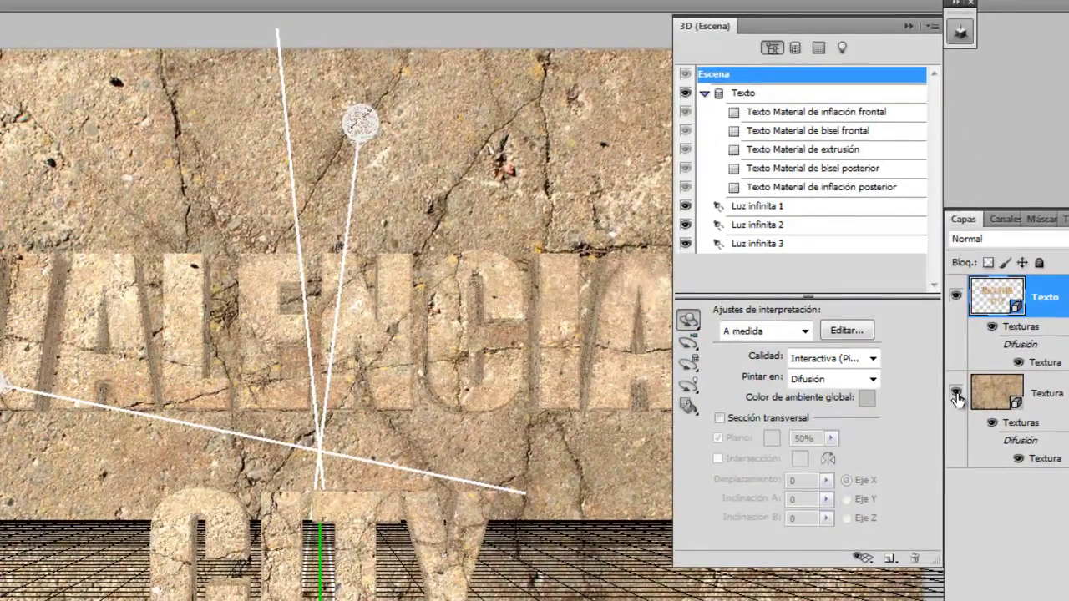
click(956, 392)
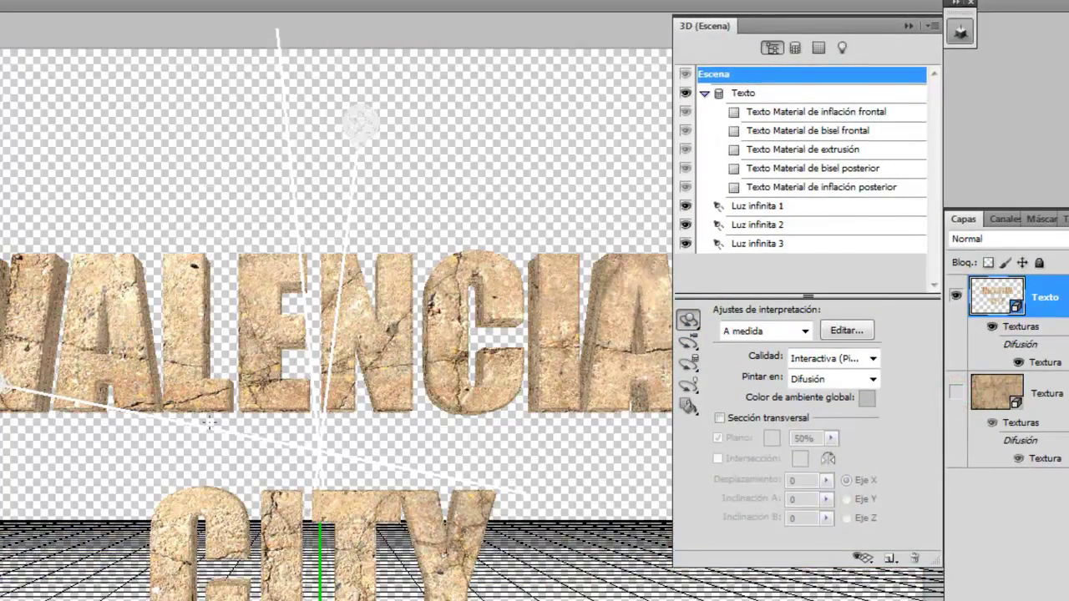
click(690, 325)
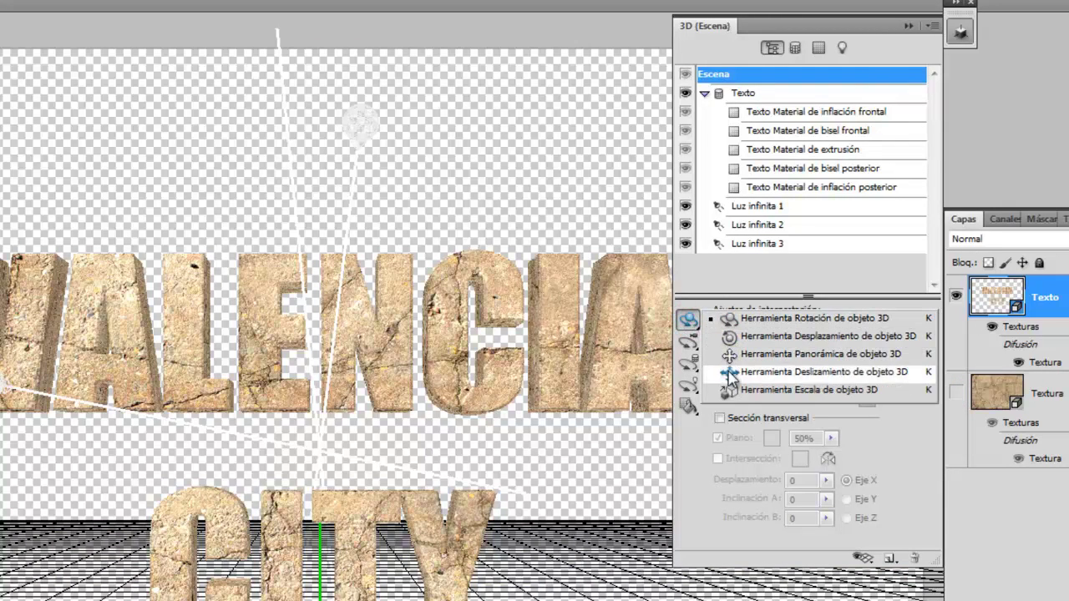
click(689, 321)
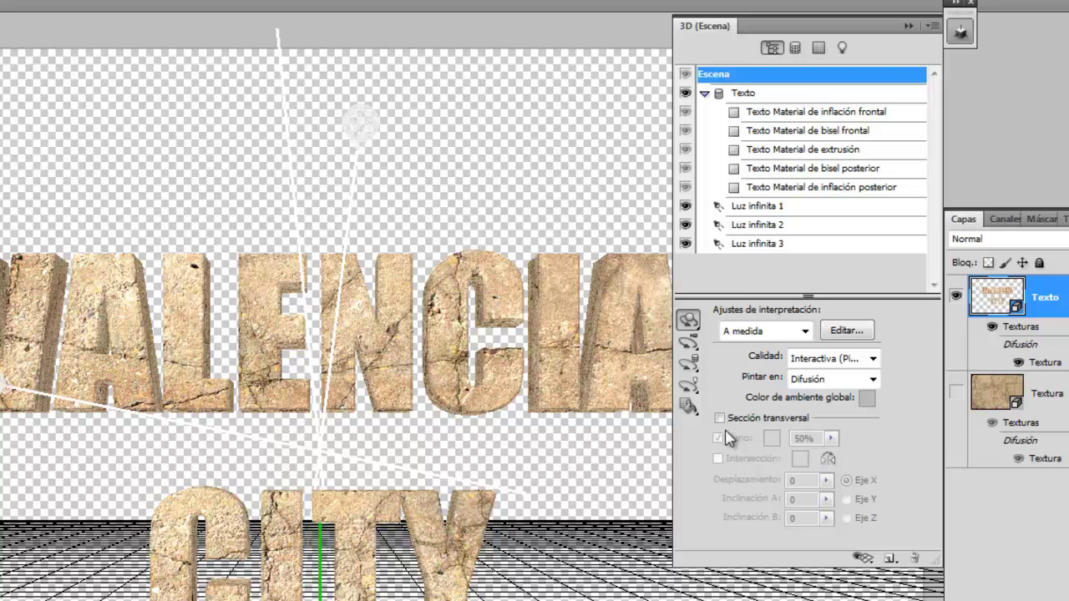
click(686, 324)
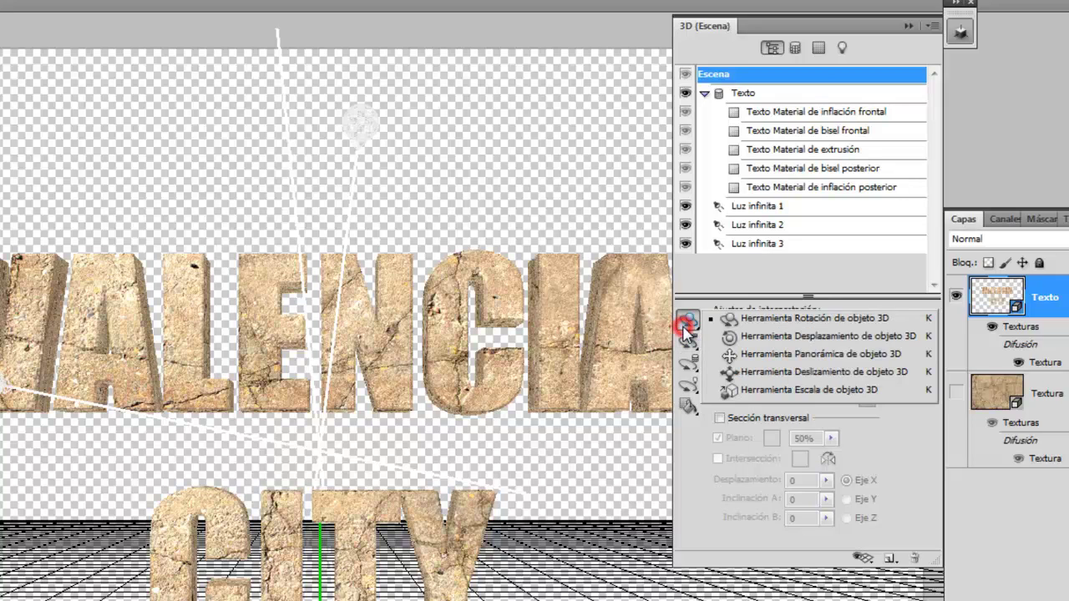
click(731, 336)
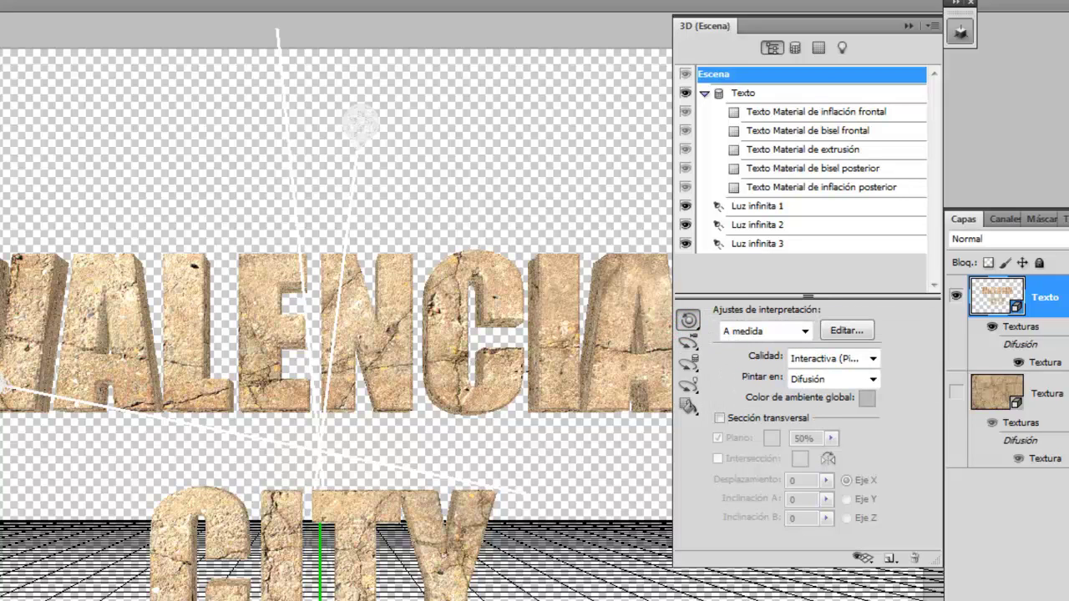
mouse_move(483, 394)
mouse_down()
mouse_move(147, 422)
mouse_move(380, 508)
mouse_up()
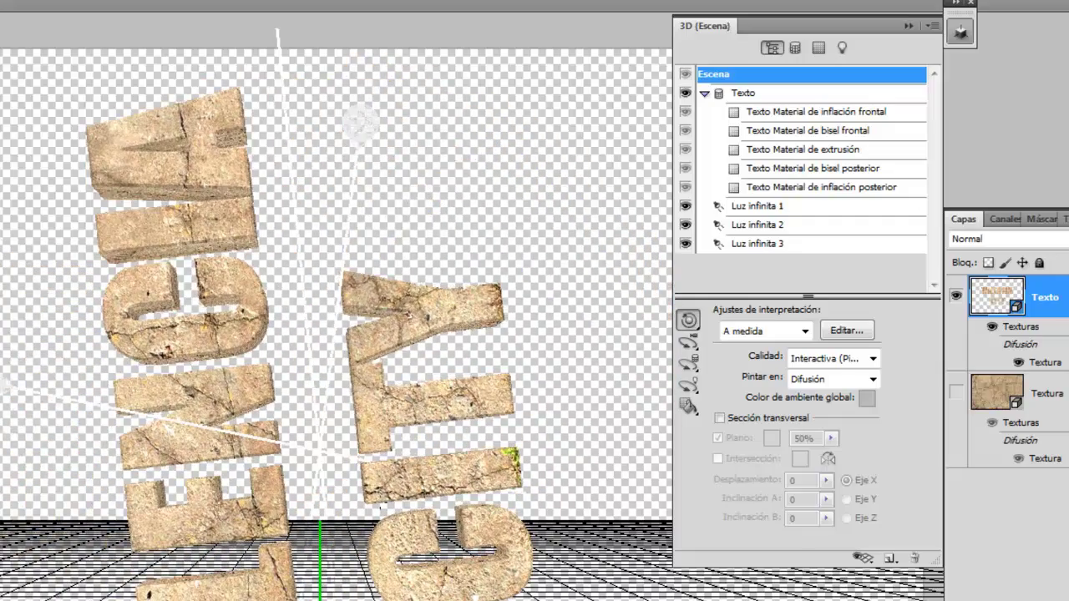
key(ctrl+z)
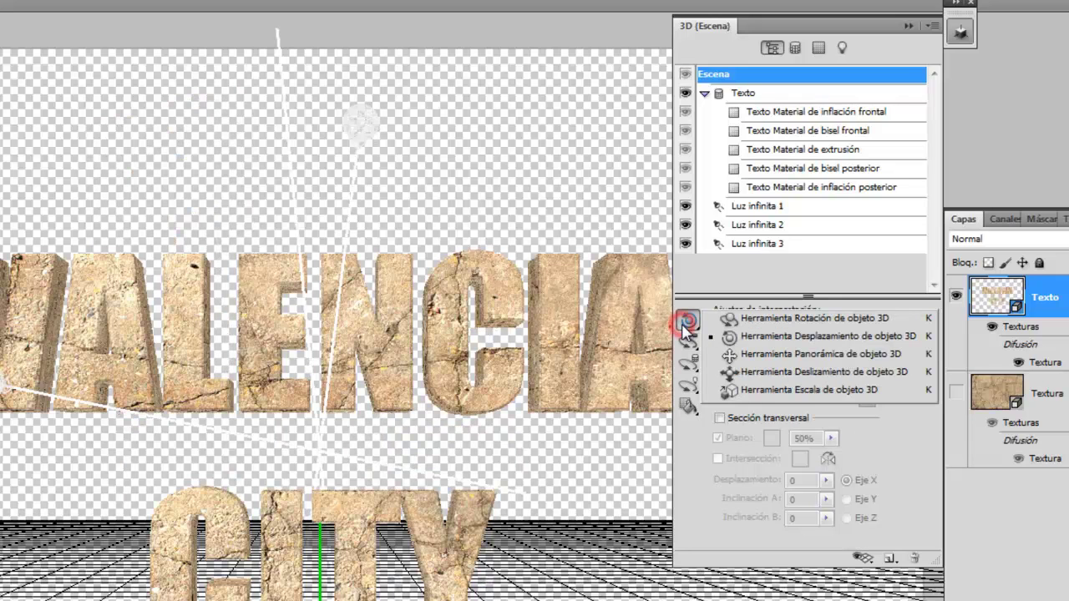
drag(687, 328, 743, 360)
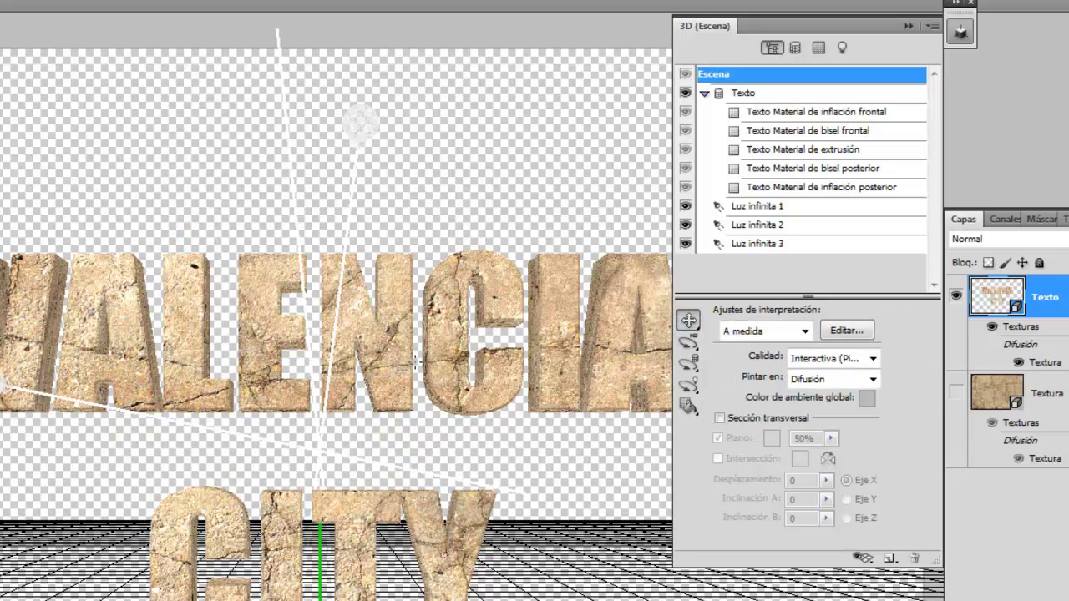
drag(397, 356, 610, 435)
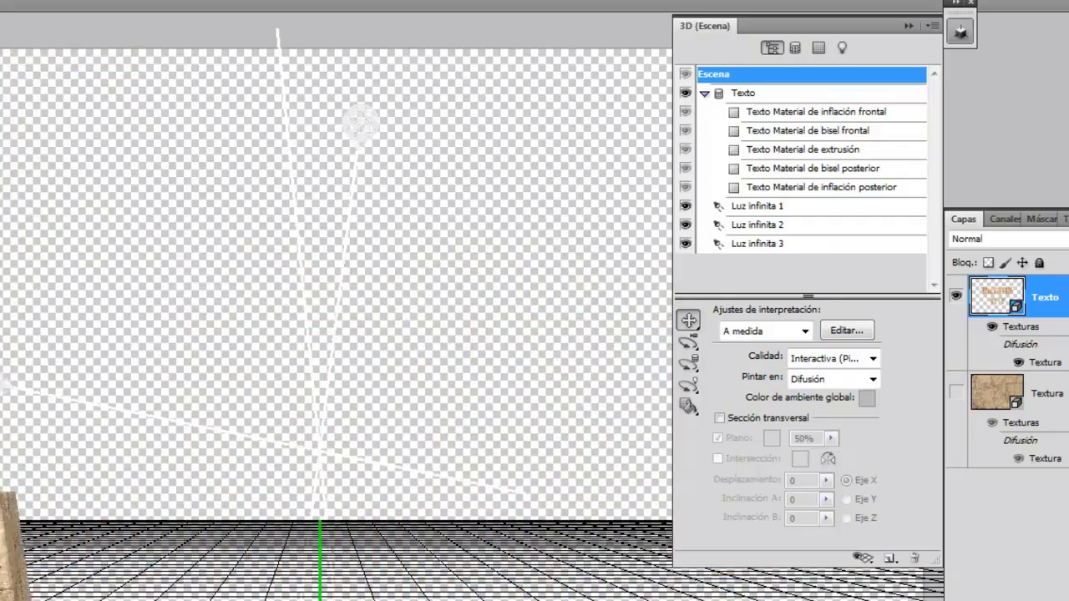
mouse_move(611, 435)
mouse_down()
mouse_move(4, 25)
mouse_move(338, 351)
mouse_move(359, 343)
mouse_move(406, 357)
mouse_up()
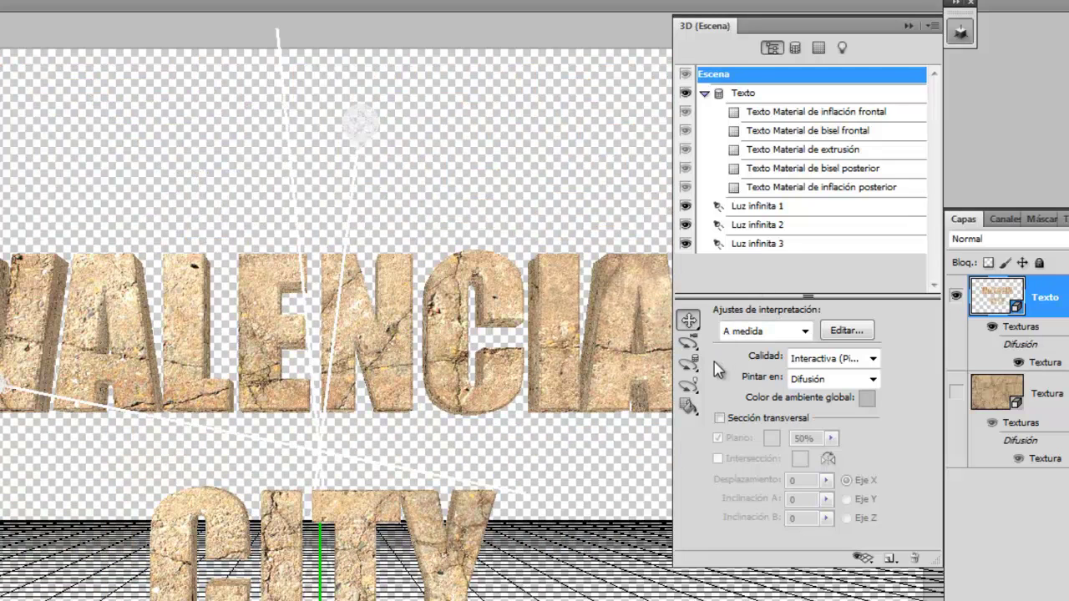
- Test sliding the 3D text toward the camera (undone) and scaling it up and back
click(689, 320)
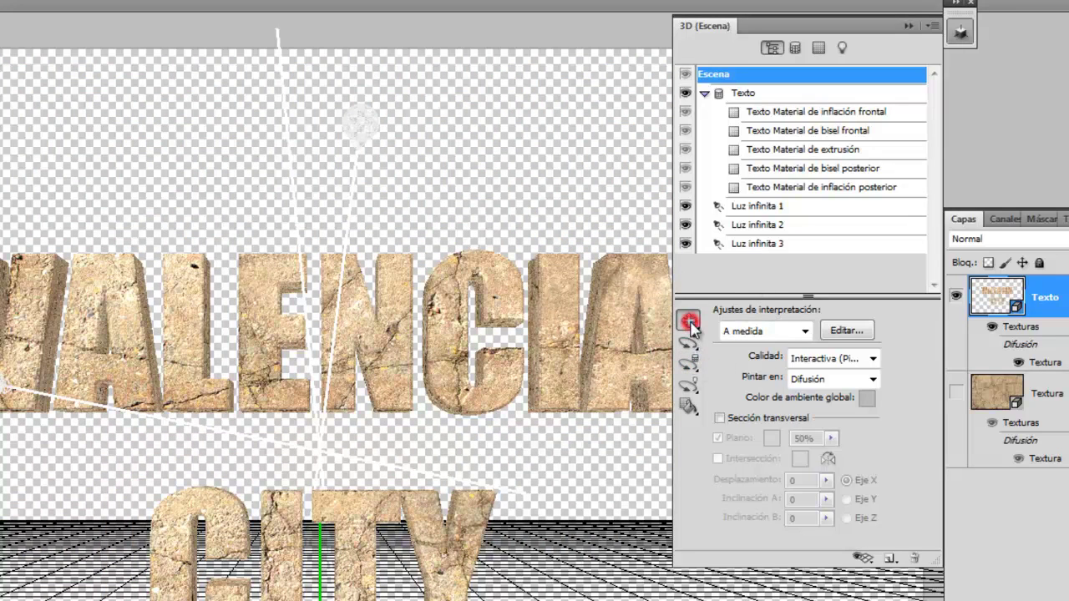
click(728, 372)
drag(278, 440, 279, 544)
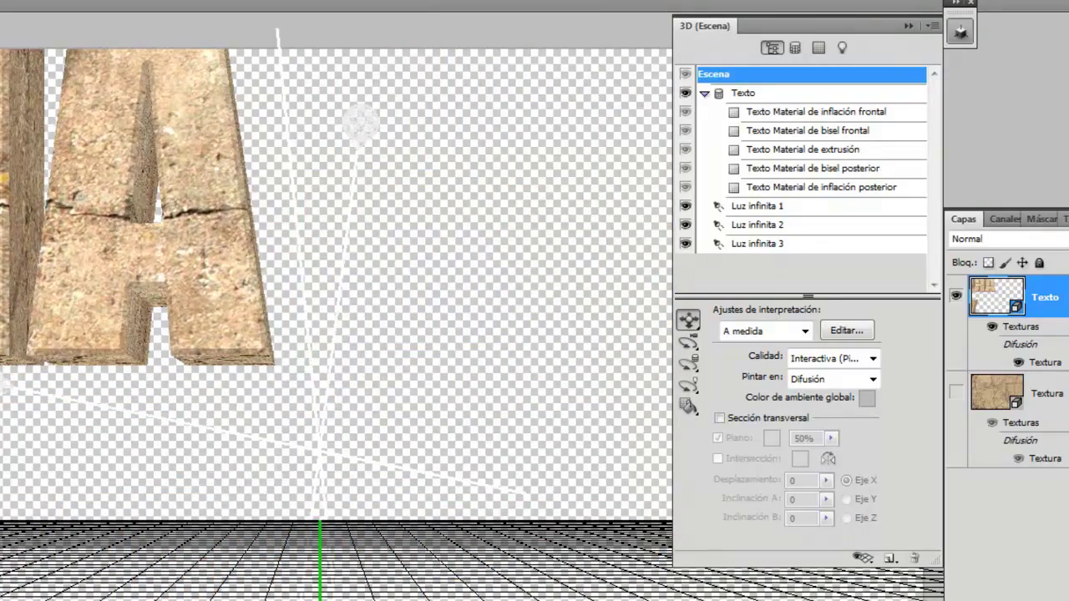
key(ctrl+z)
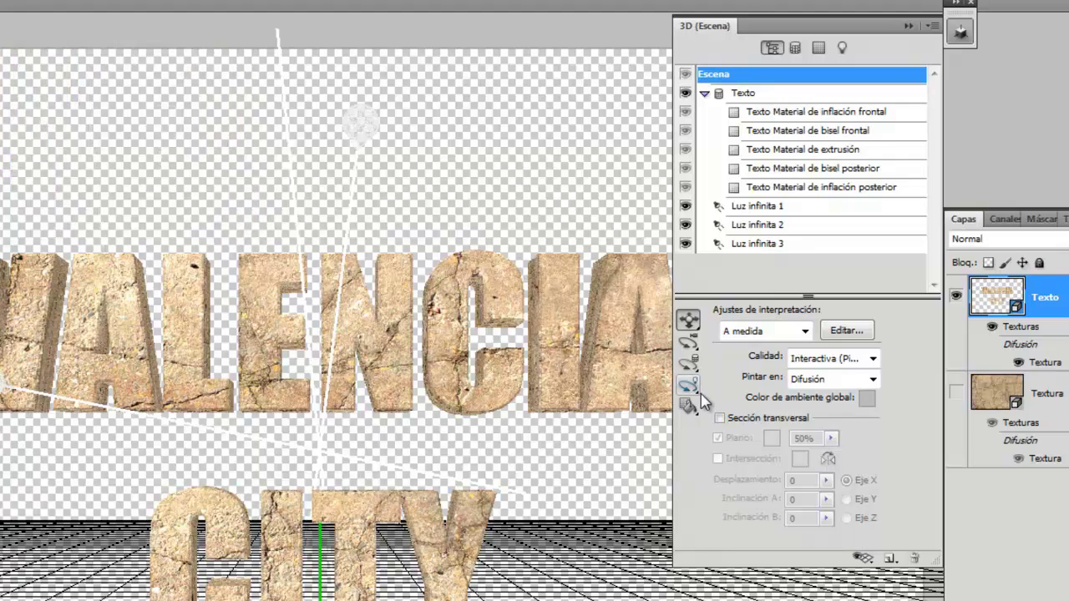
click(688, 320)
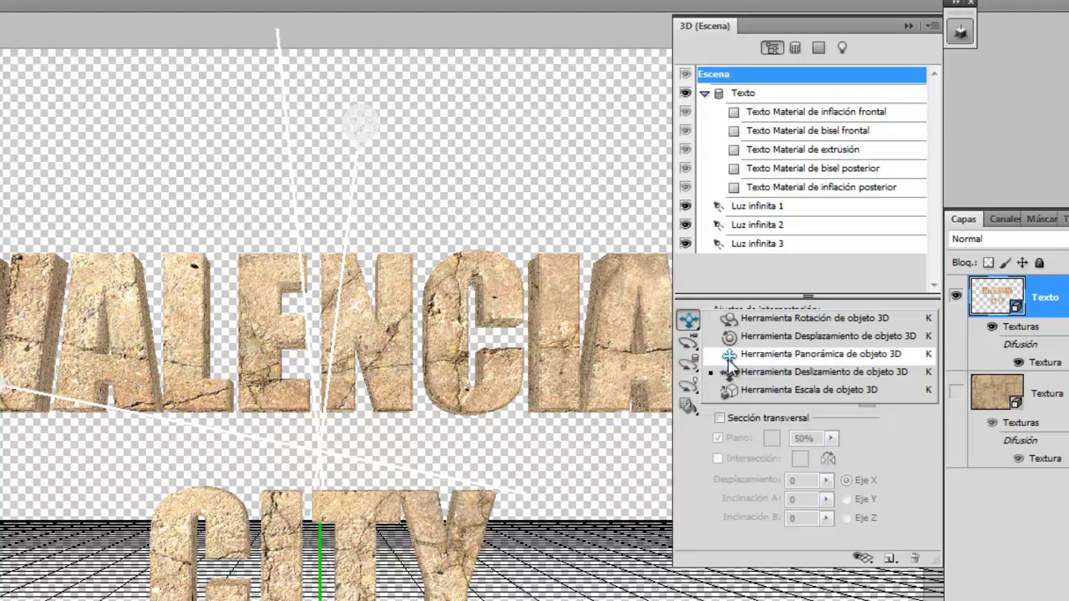
click(732, 391)
mouse_move(329, 374)
mouse_down()
mouse_move(321, 442)
mouse_move(326, 368)
mouse_move(326, 434)
mouse_up()
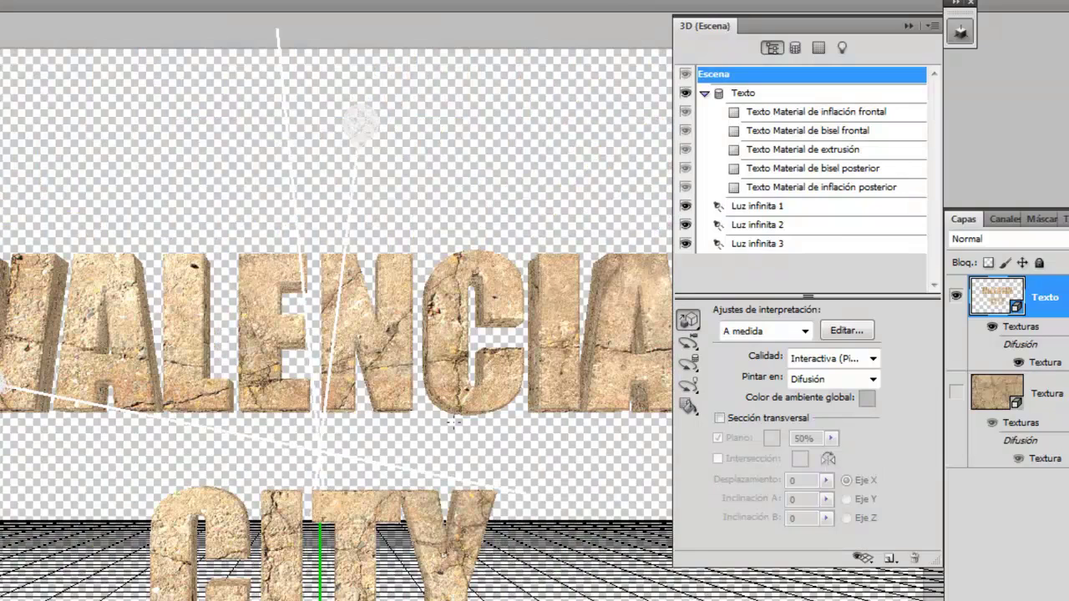
- Orbit the 3D camera to view the scene from tilted perspectives
click(687, 320)
click(718, 320)
click(688, 342)
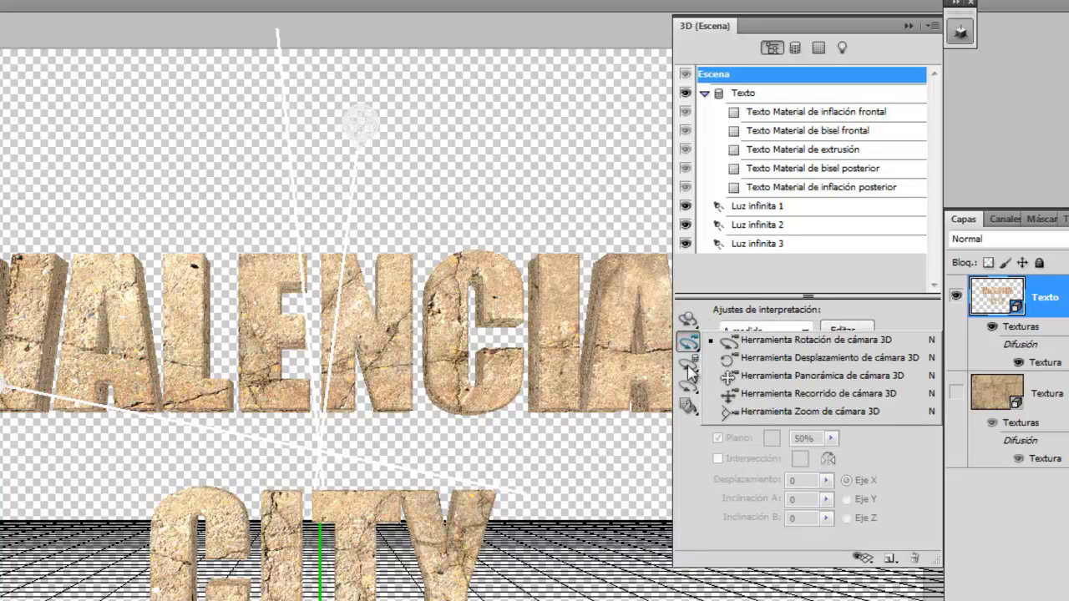
click(688, 364)
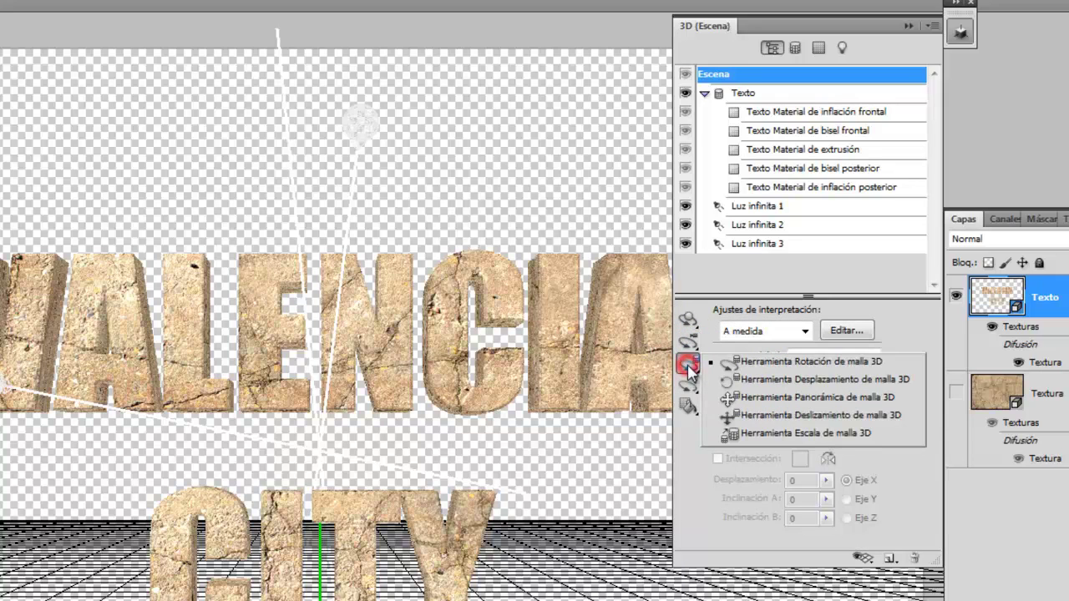
click(688, 323)
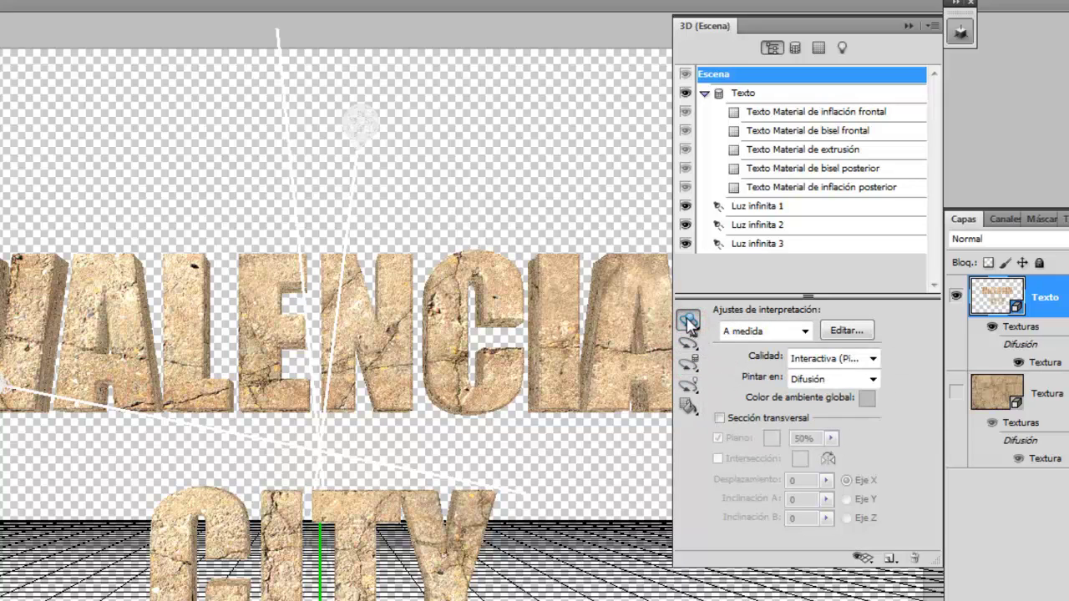
click(689, 344)
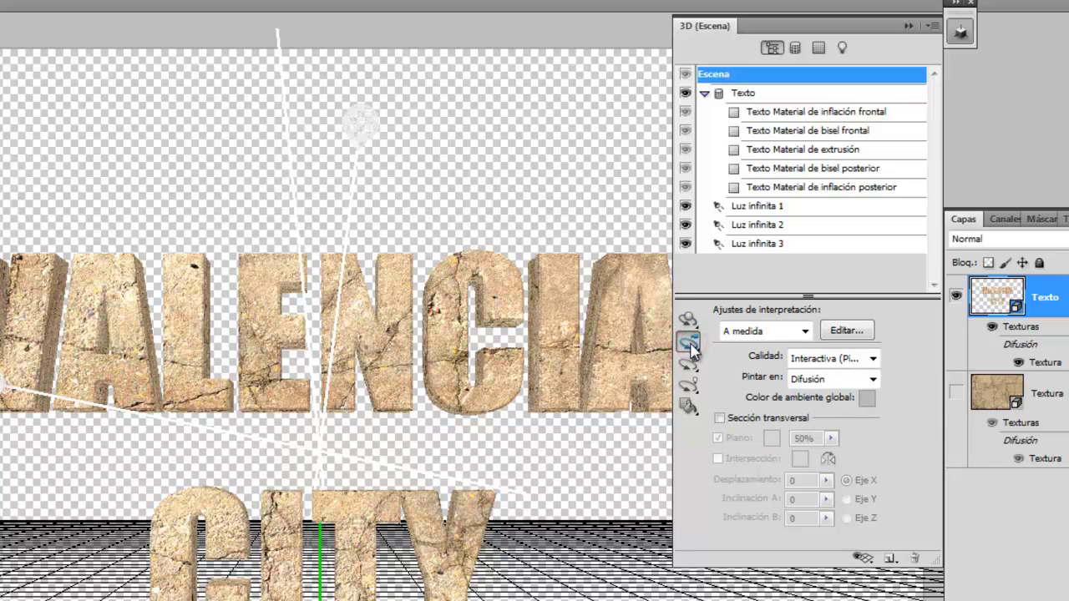
click(692, 343)
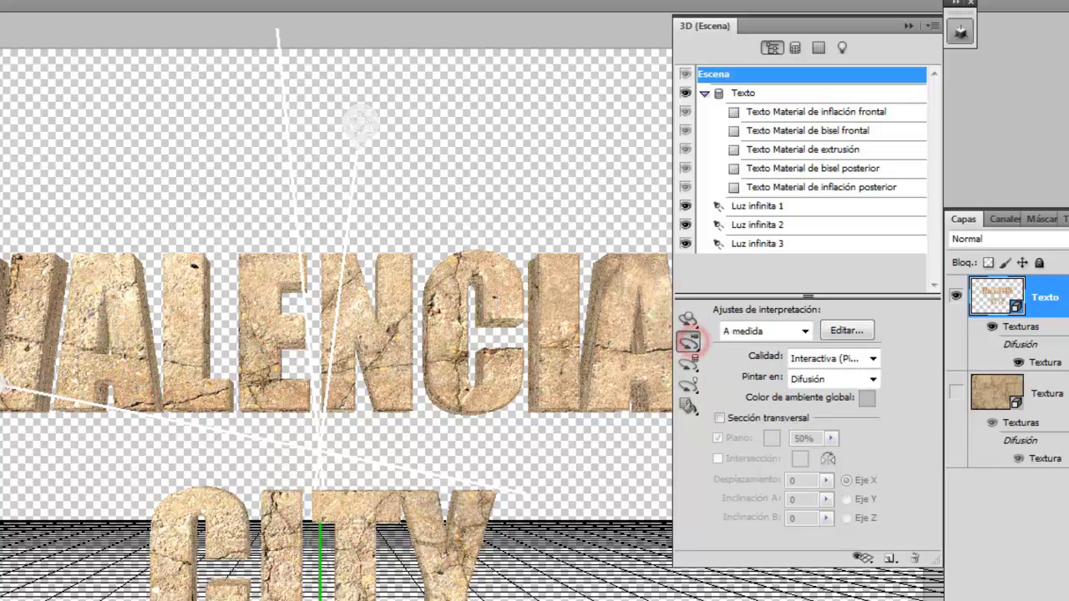
mouse_move(348, 589)
mouse_down()
mouse_move(359, 502)
mouse_move(620, 541)
mouse_up()
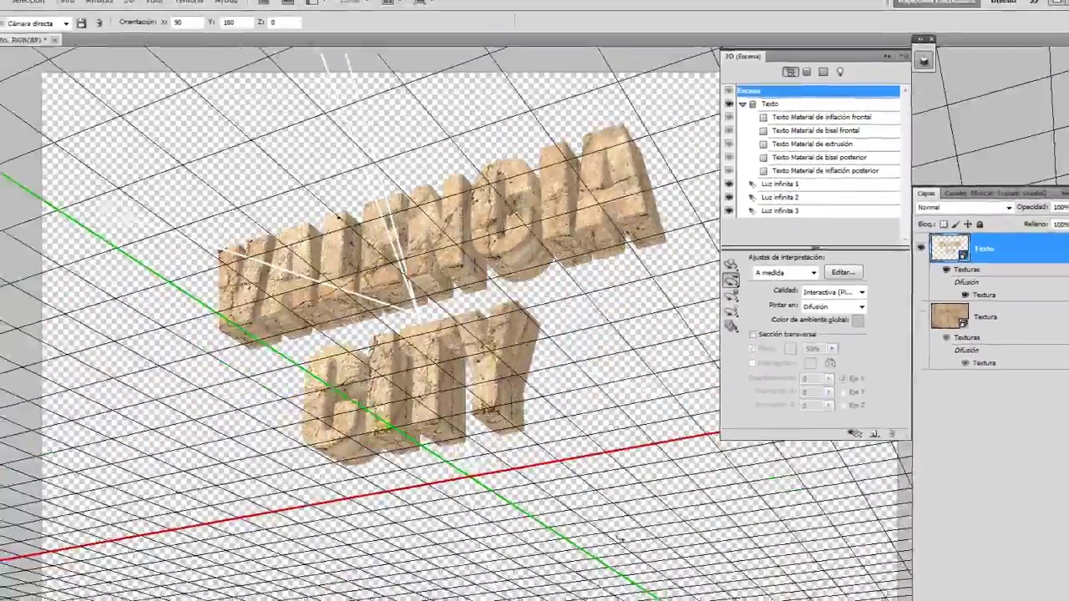
drag(620, 541, 576, 236)
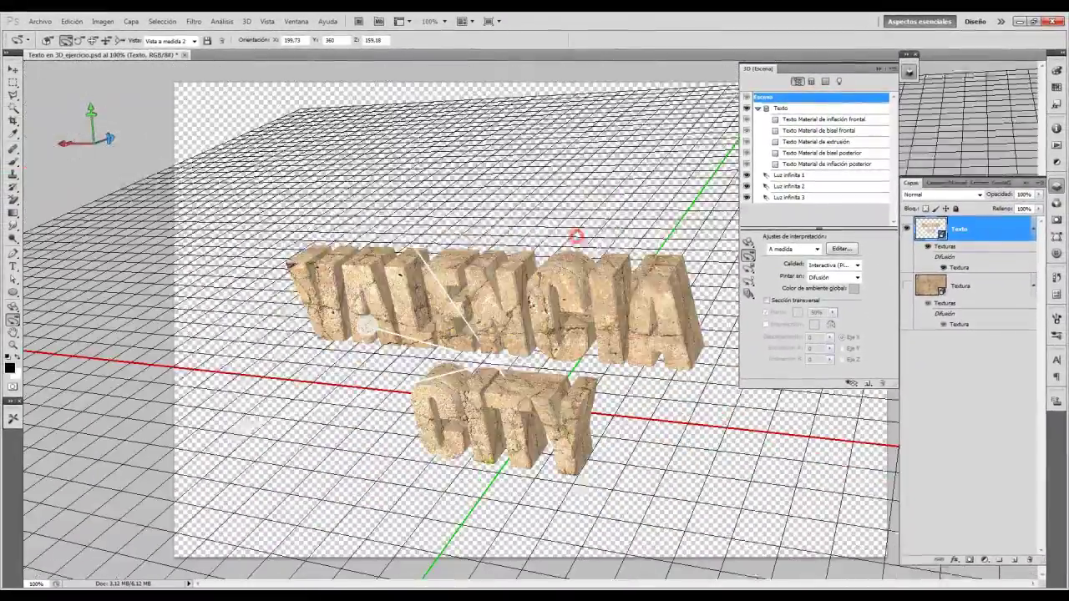
- Reset the camera and set the Vista preset to Frente
click(47, 43)
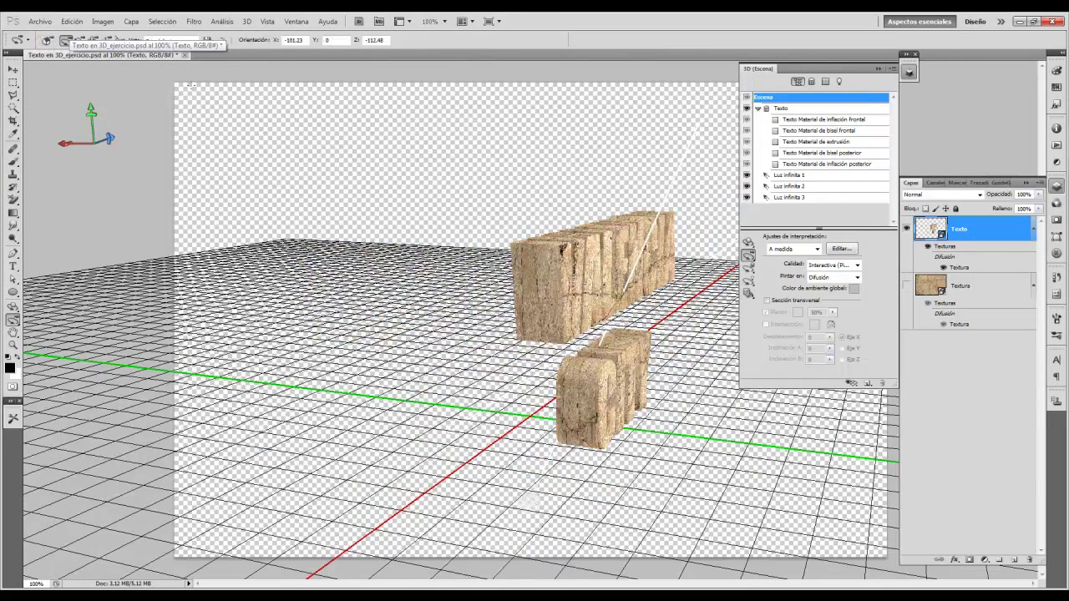
click(193, 41)
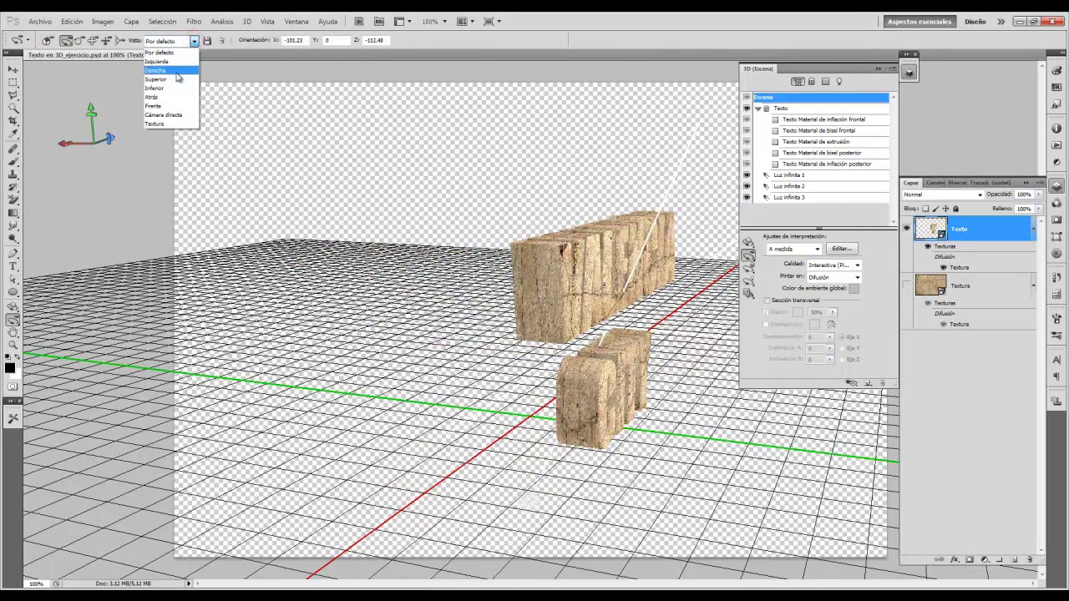
click(172, 106)
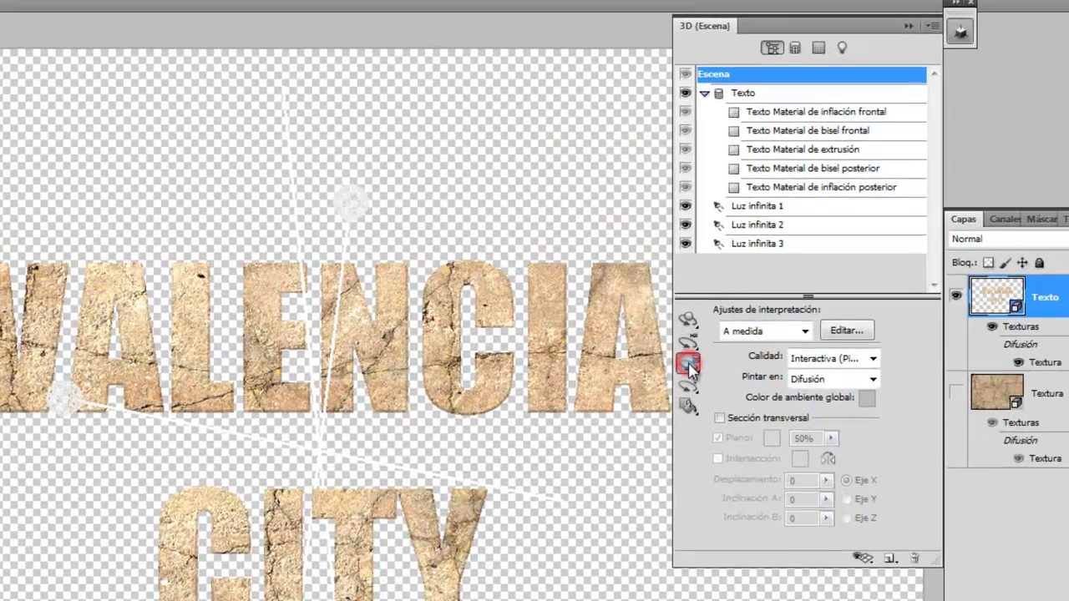
- Browse the mesh and light tool lists, return to Object Rotate, and make Textura visible
click(690, 367)
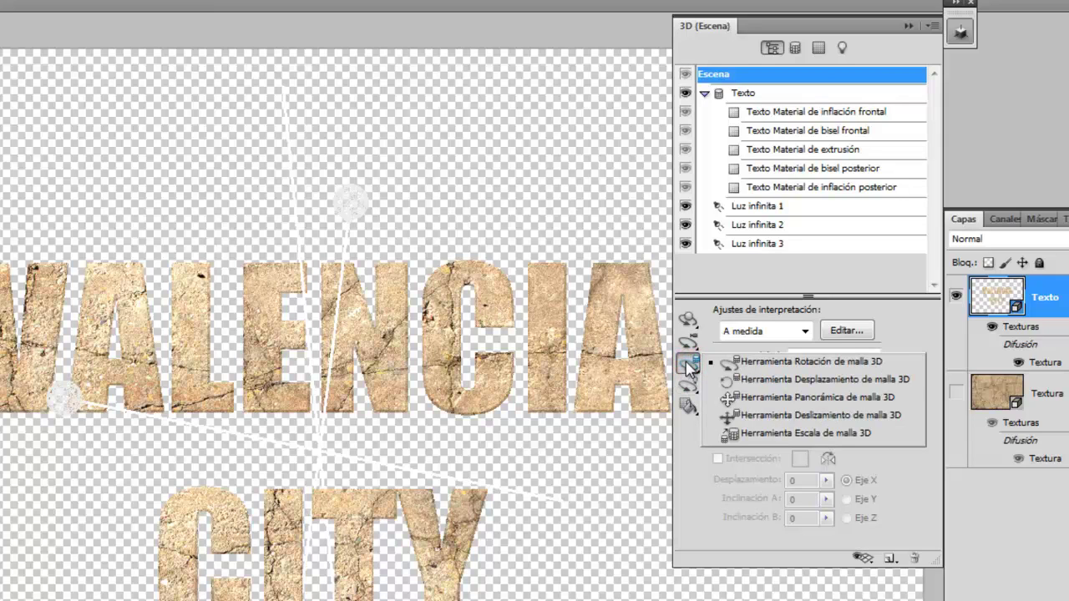
click(690, 367)
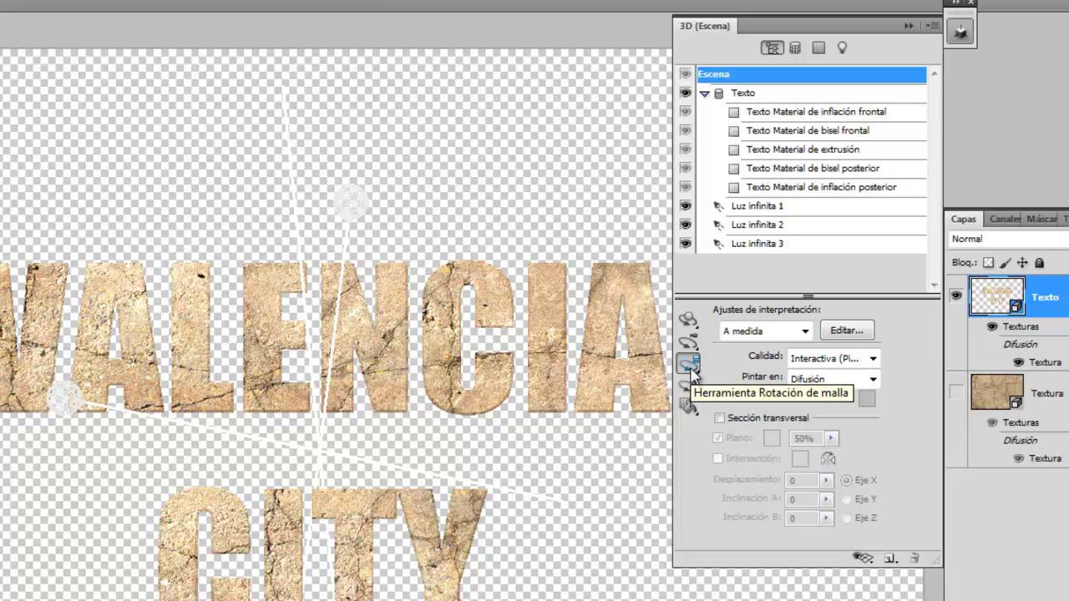
click(692, 386)
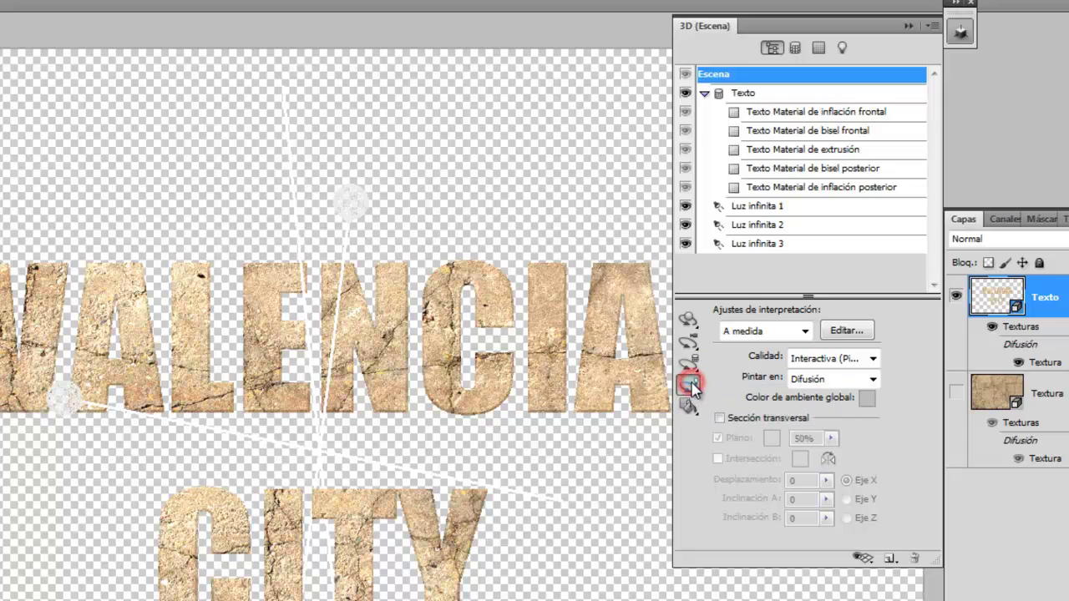
click(692, 386)
click(689, 407)
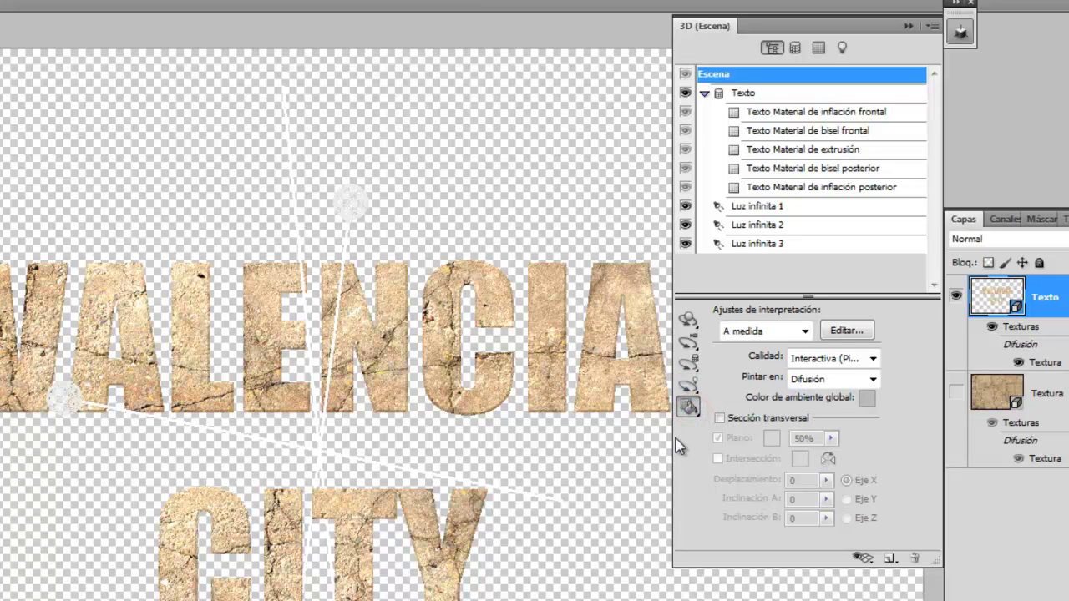
click(688, 319)
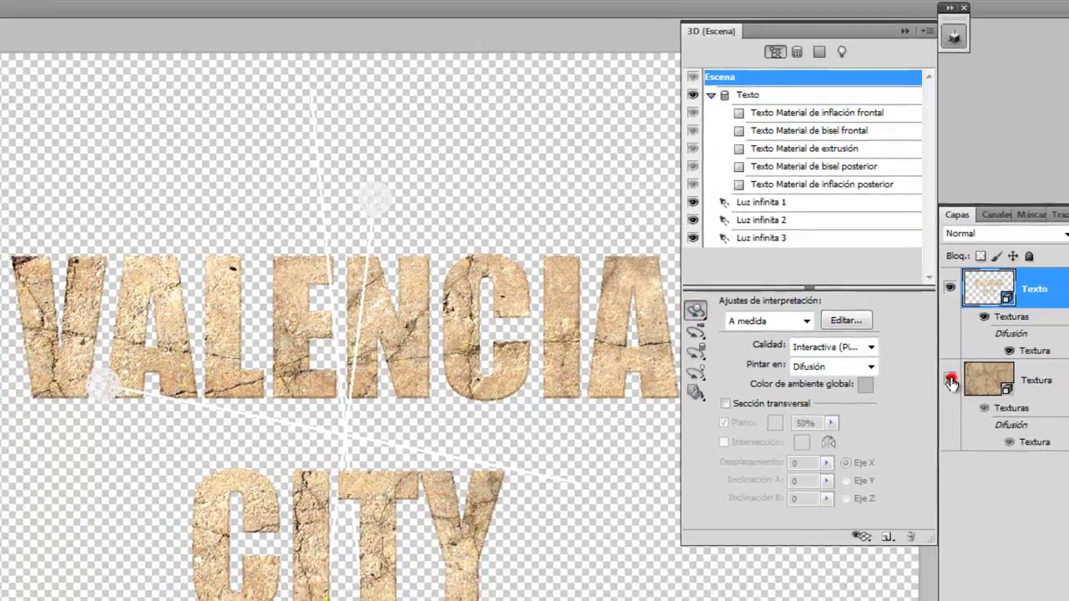
click(958, 391)
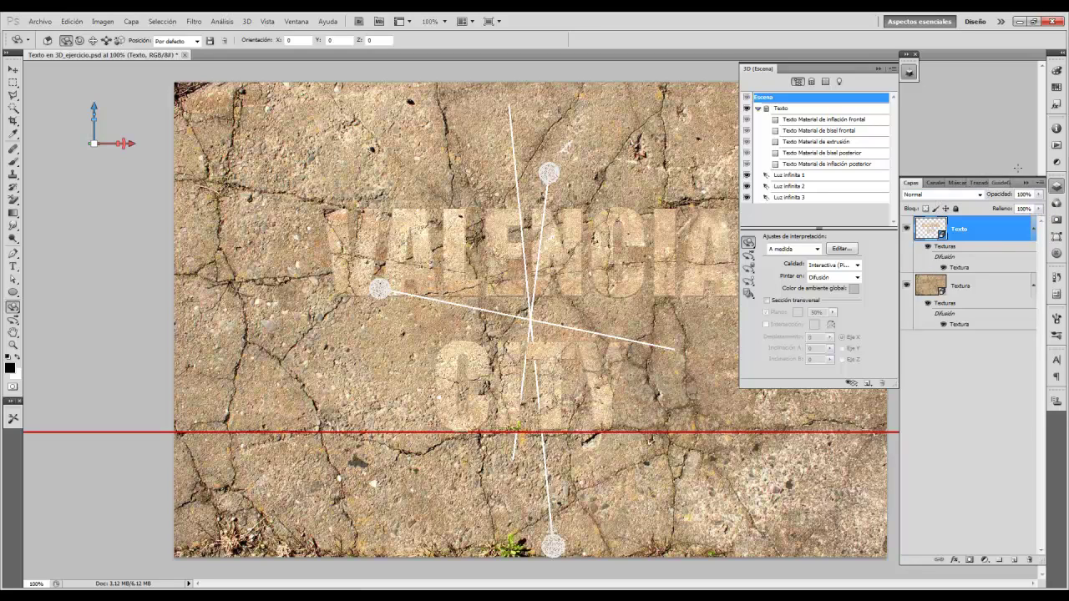
- Select both Texto and Textura layers and apply 3D > Combinar capas 3D
drag(995, 234, 973, 289)
shift+click(974, 289)
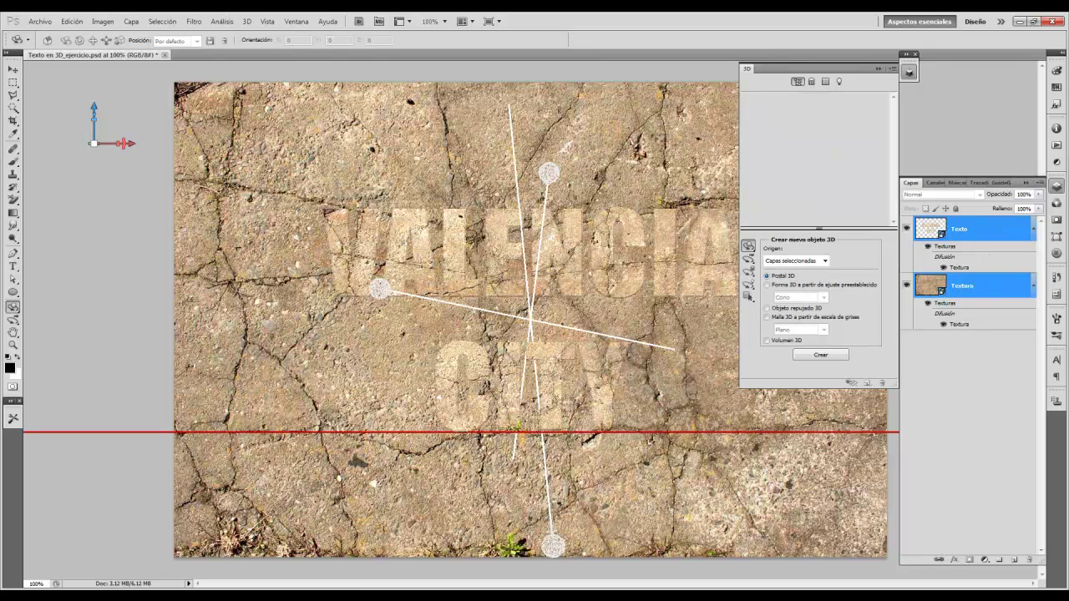
click(246, 21)
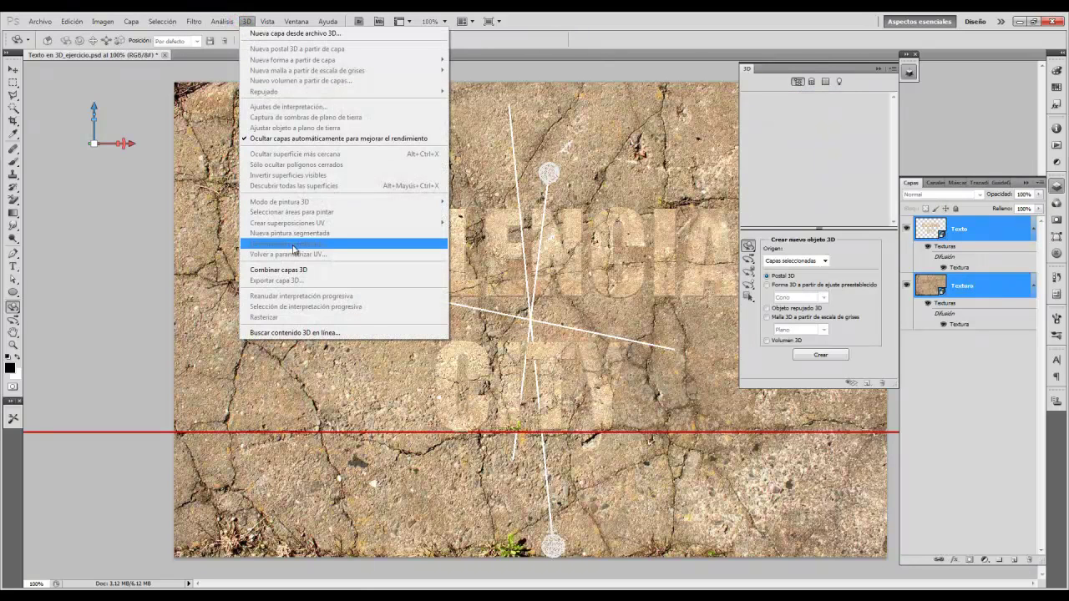
click(307, 271)
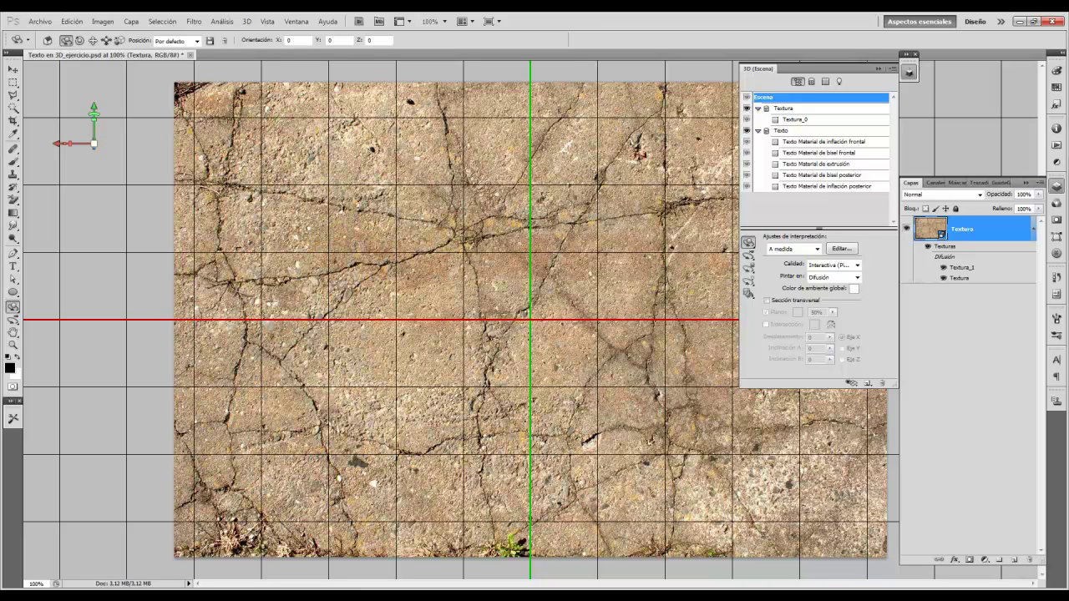
- Rotate the scene to tilt the cracked-concrete plane and text into a steep perspective
drag(590, 329, 484, 184)
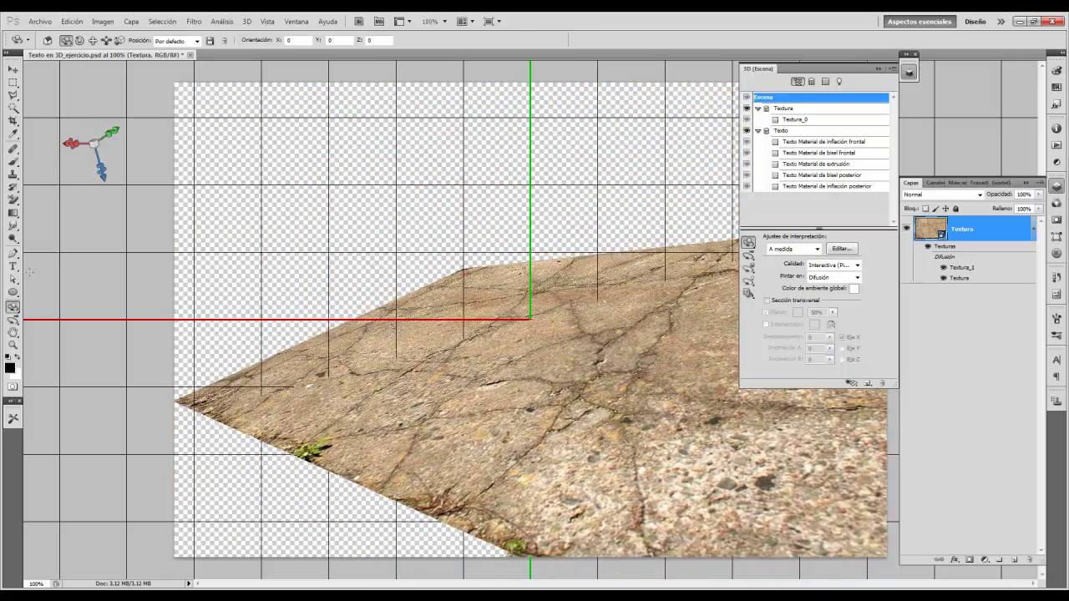
mouse_move(483, 183)
mouse_down()
mouse_move(607, 388)
mouse_move(601, 501)
mouse_up()
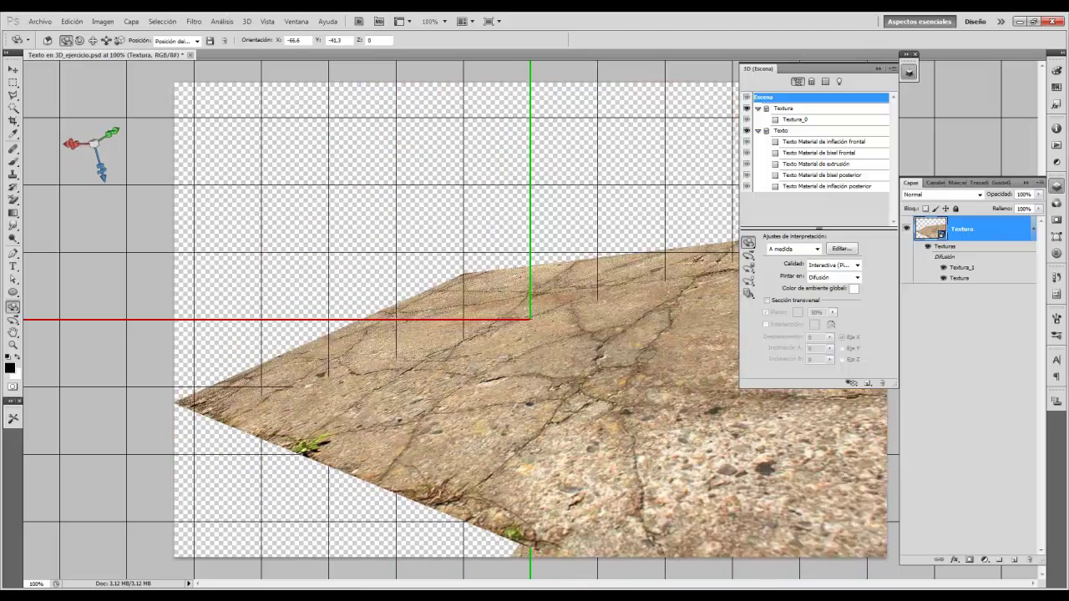
mouse_move(535, 435)
mouse_down()
mouse_move(565, 360)
mouse_move(165, 328)
mouse_up()
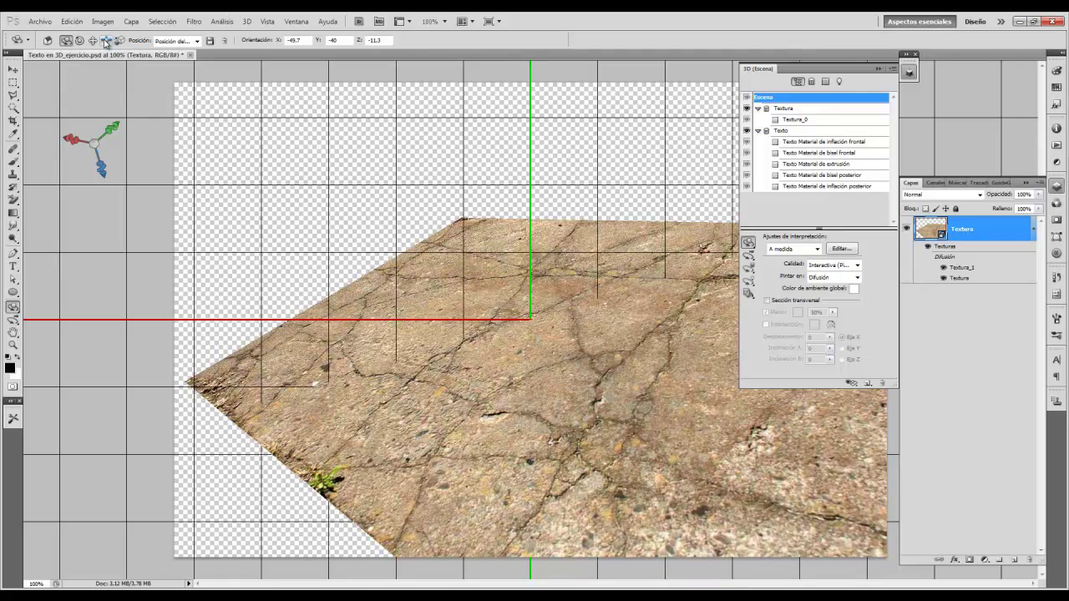
- Slide the plane and text farther back, reposition them, and fine-tune the rotation
click(106, 40)
mouse_move(509, 351)
mouse_down()
mouse_move(529, 376)
mouse_move(477, 127)
mouse_up()
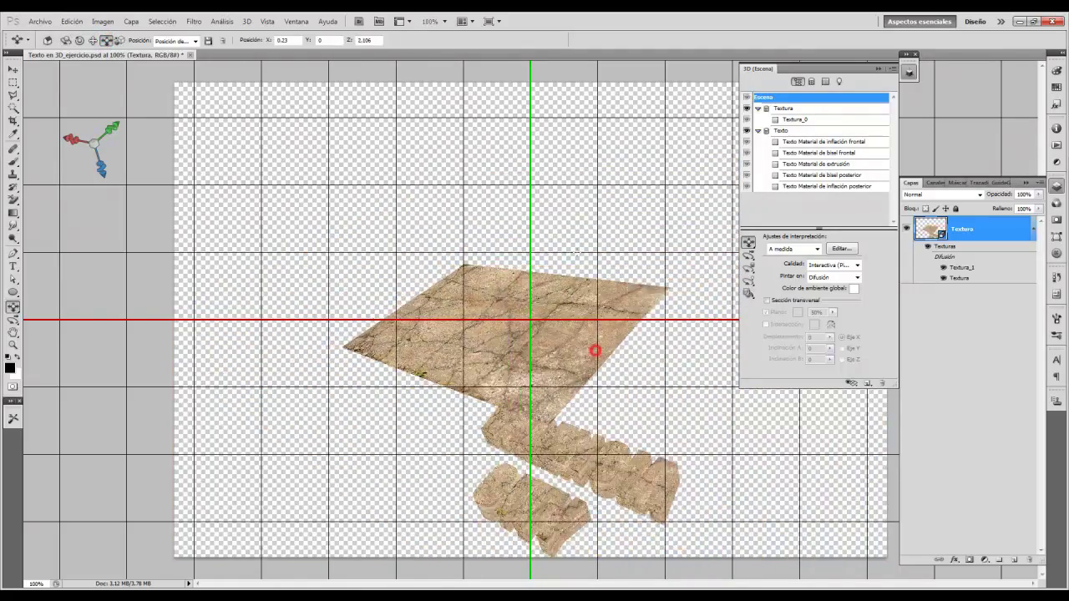
drag(596, 350, 574, 242)
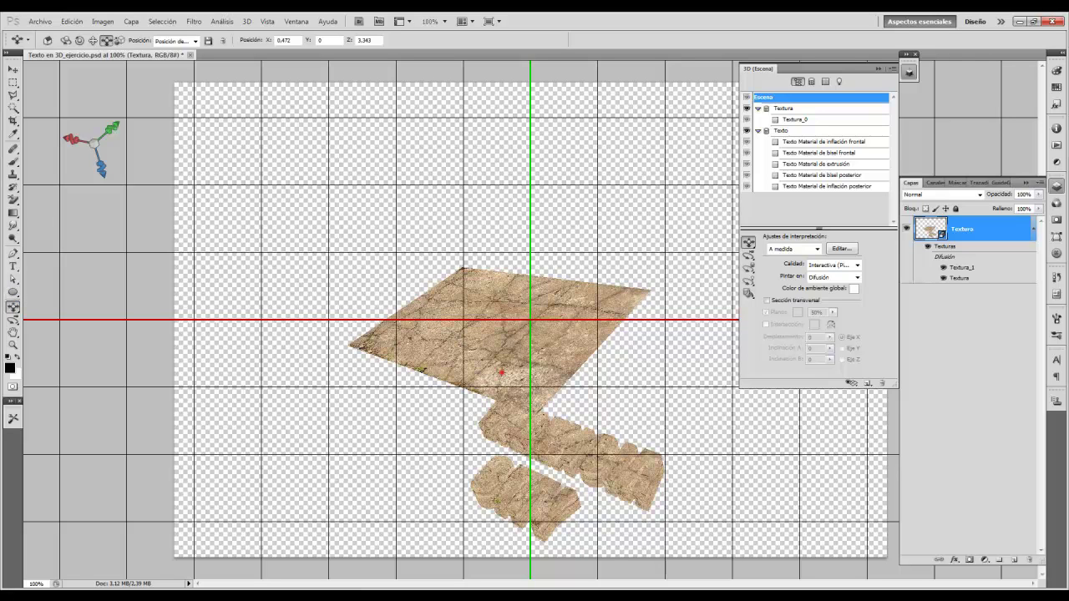
drag(501, 371, 350, 231)
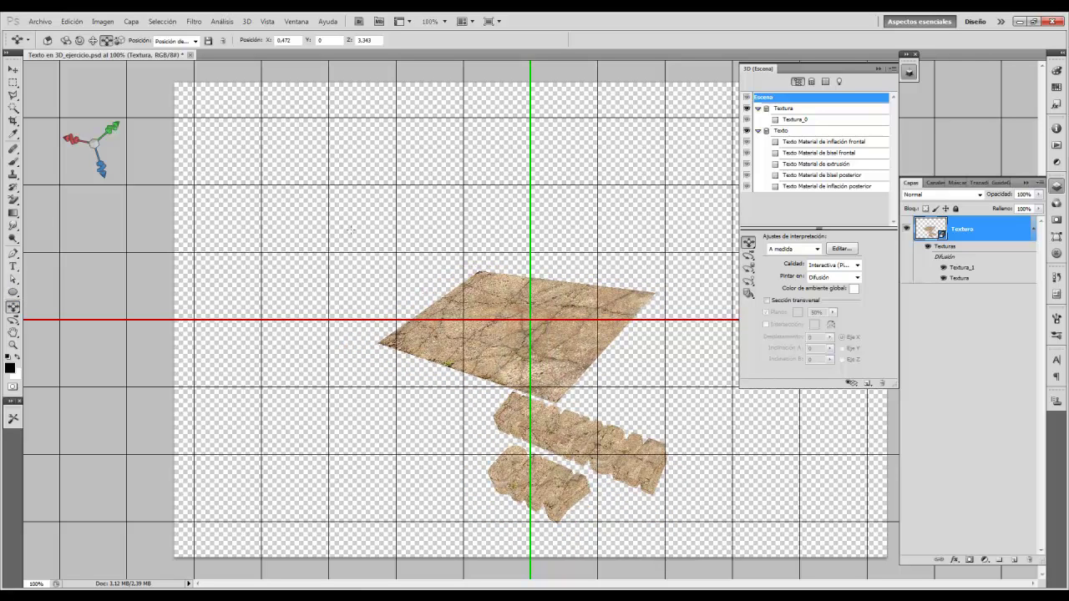
click(66, 40)
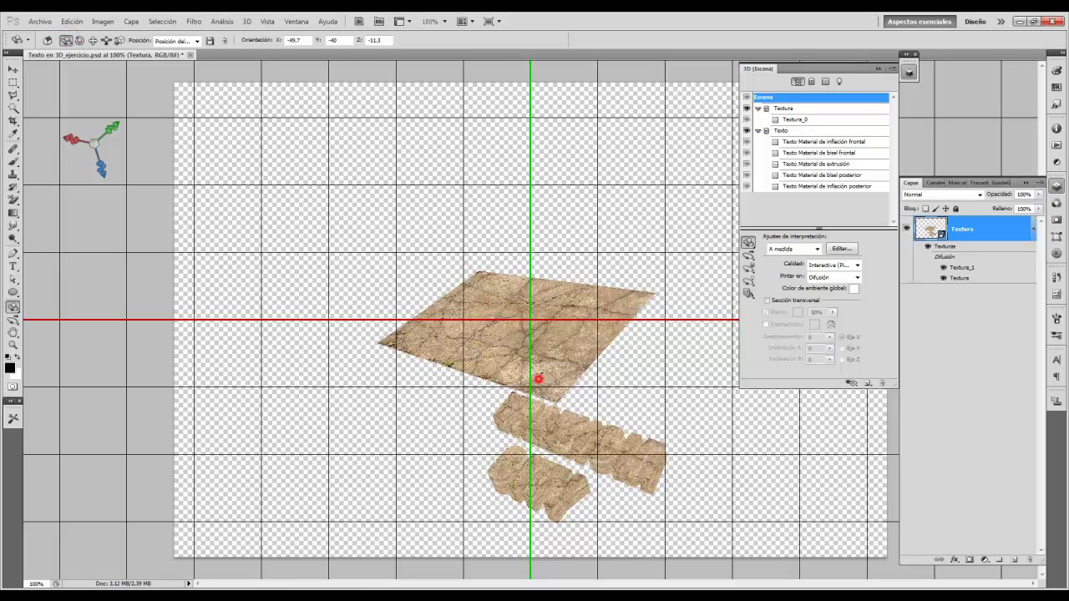
drag(538, 379, 540, 389)
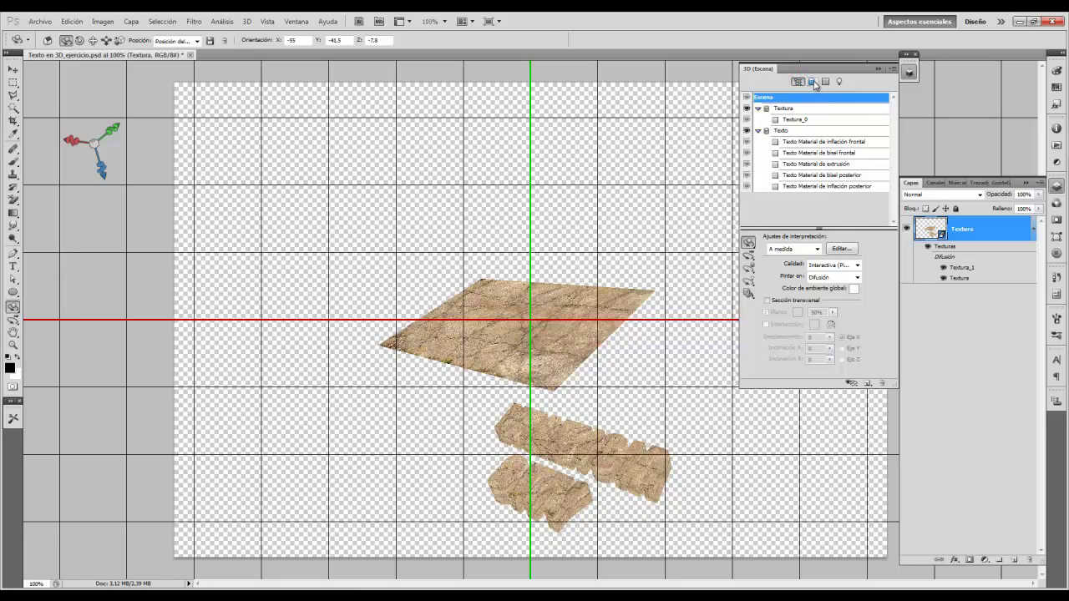
click(813, 82)
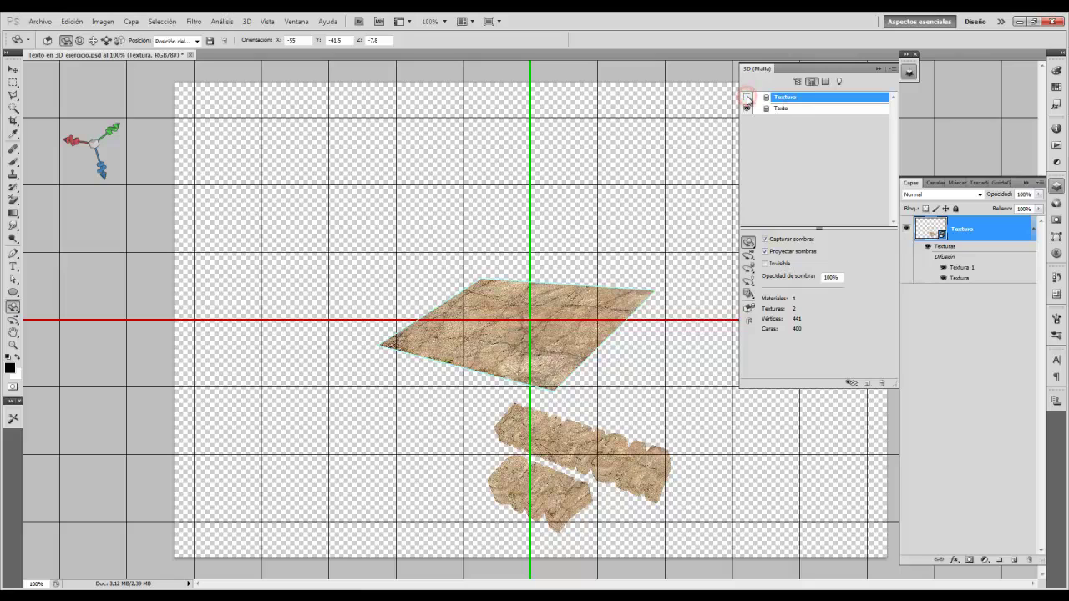
- Toggle the plane and text mesh visibility, then review the Materials and Lights lists
click(747, 97)
click(746, 98)
click(746, 109)
click(747, 108)
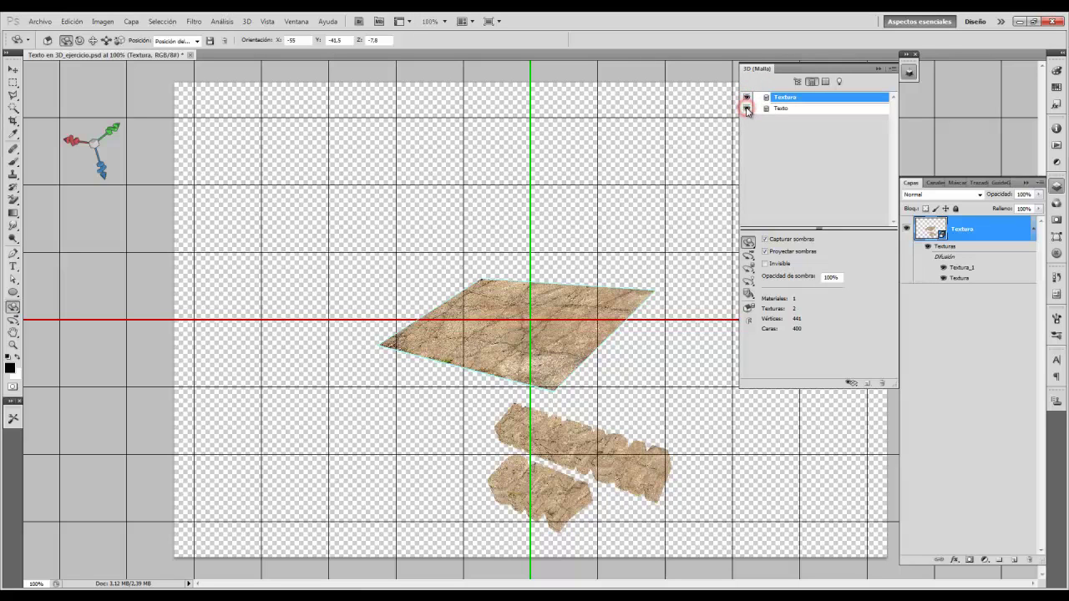
click(825, 81)
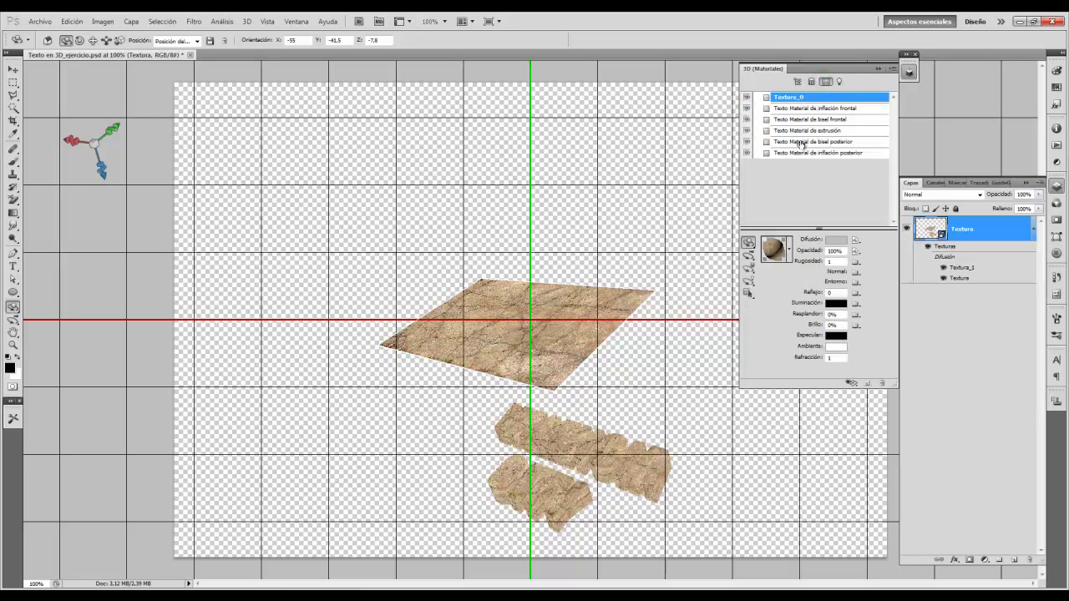
click(839, 81)
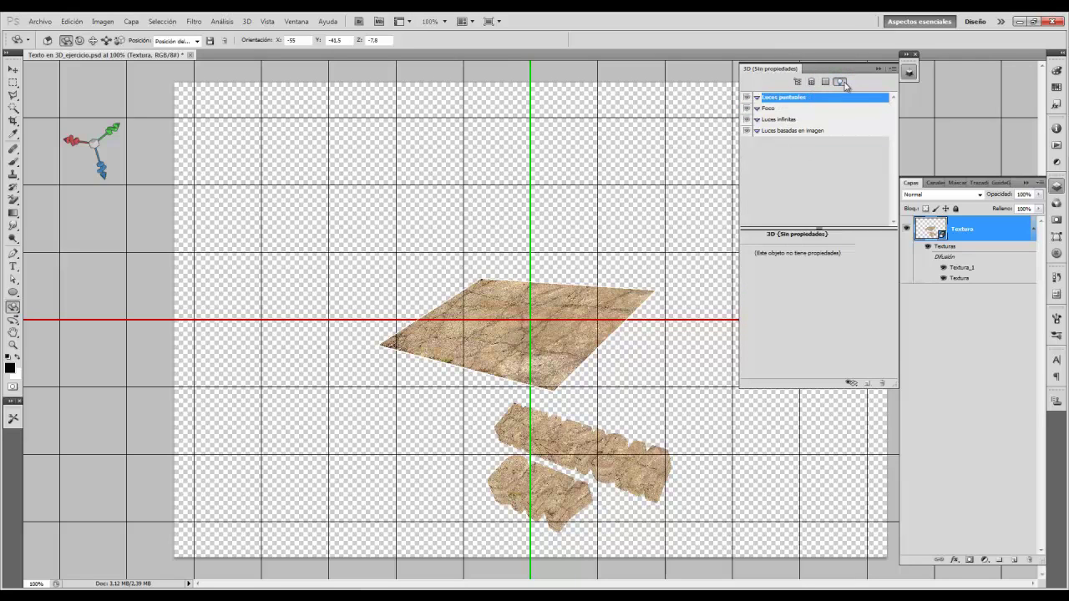
- Back in the mesh list, check the plane mesh and select the Texto mesh alone
click(810, 81)
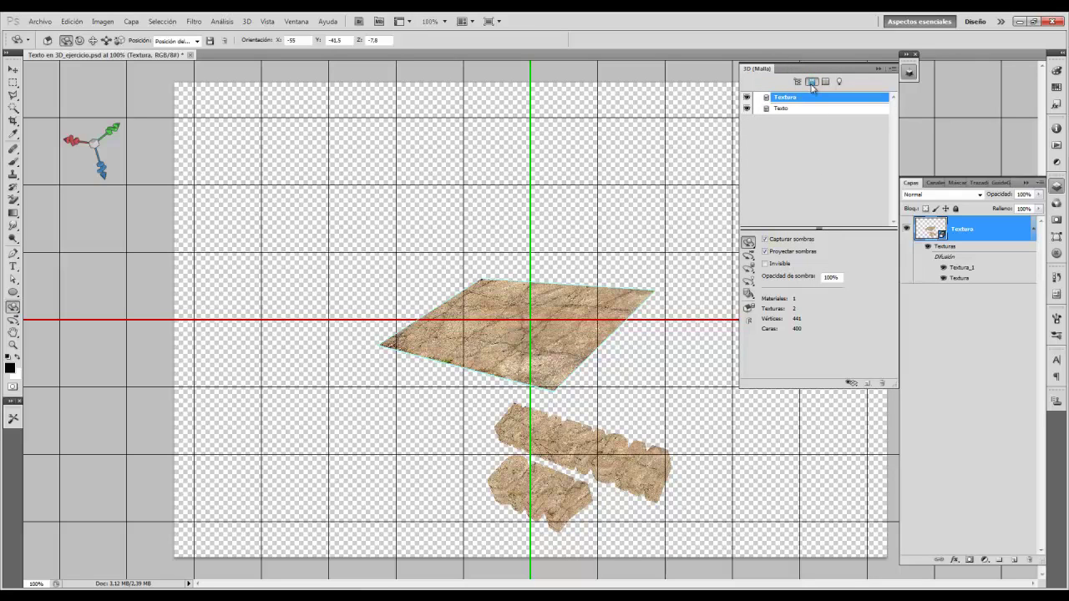
click(747, 98)
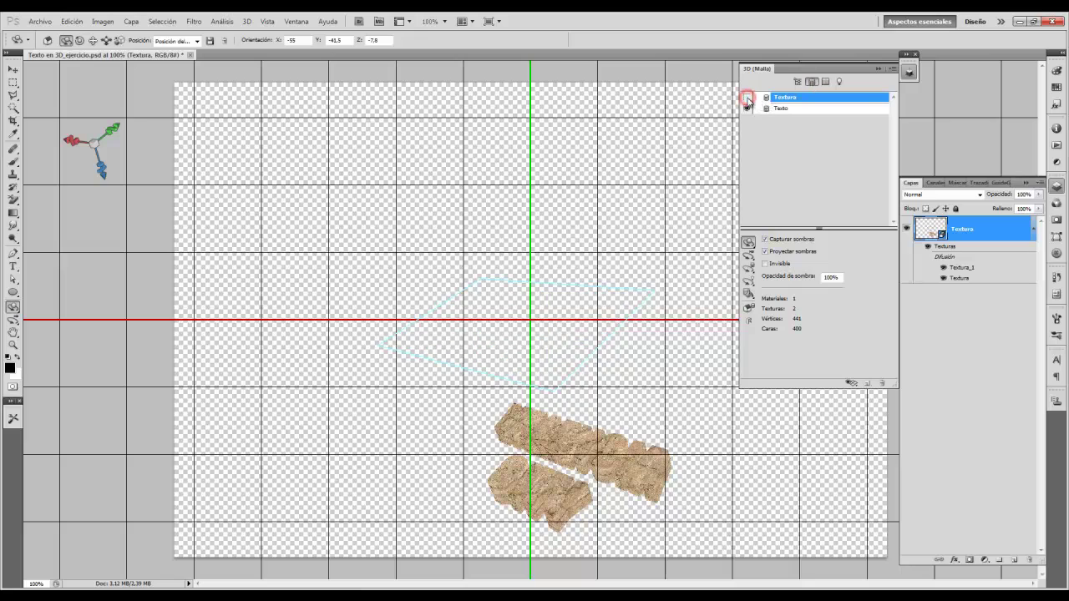
click(747, 97)
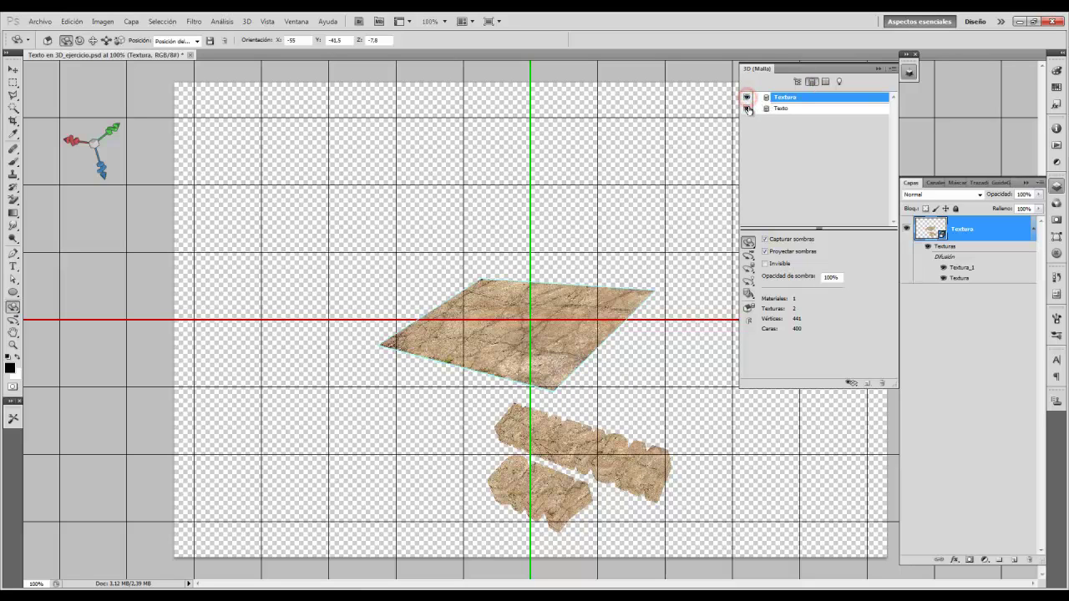
click(794, 110)
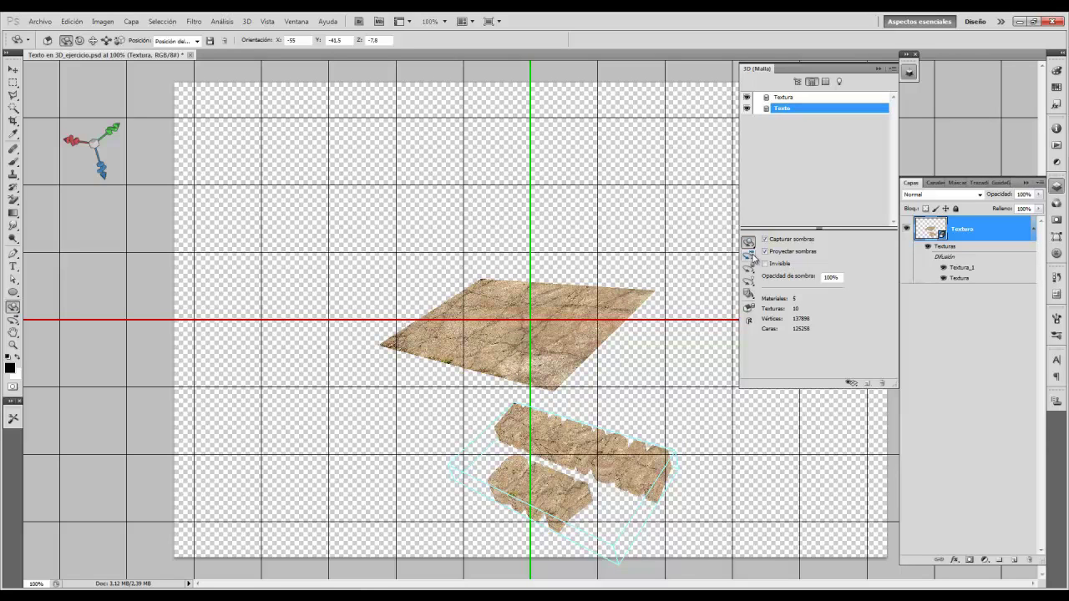
- Rotate the Texto mesh flat and raise it along its Y axis onto the concrete plane
click(750, 268)
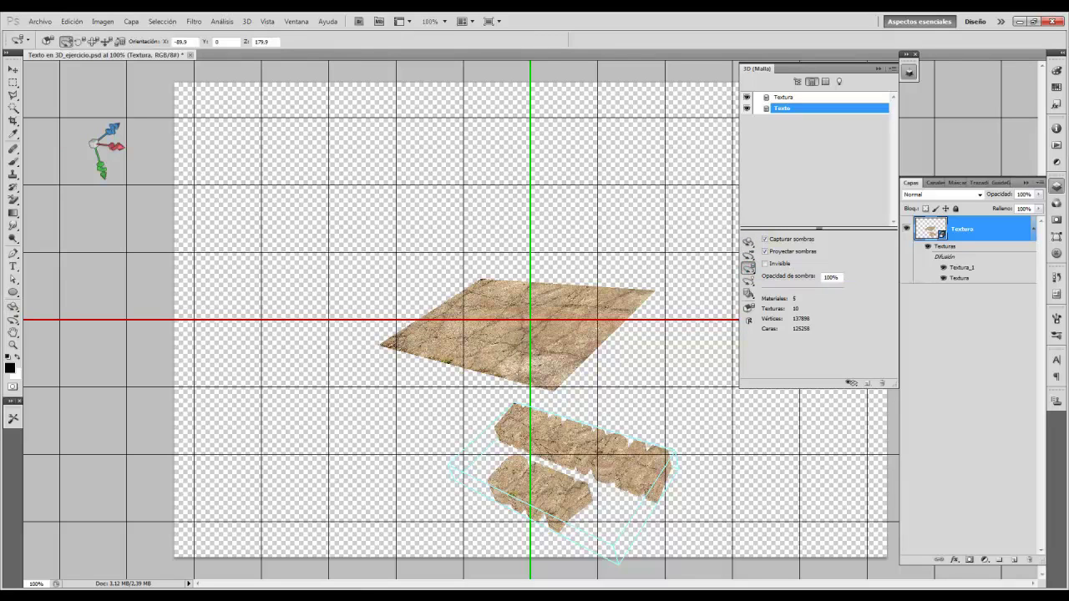
mouse_move(591, 449)
mouse_down()
mouse_move(688, 258)
mouse_move(481, 258)
mouse_move(565, 386)
mouse_up()
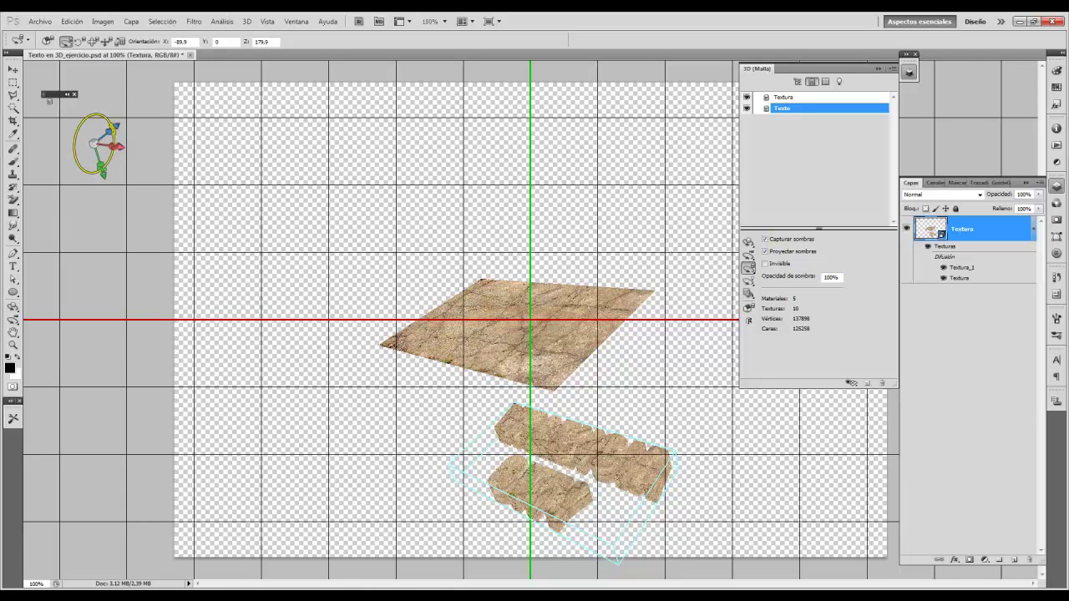
mouse_move(99, 134)
mouse_down()
mouse_move(84, 171)
mouse_move(98, 175)
mouse_up()
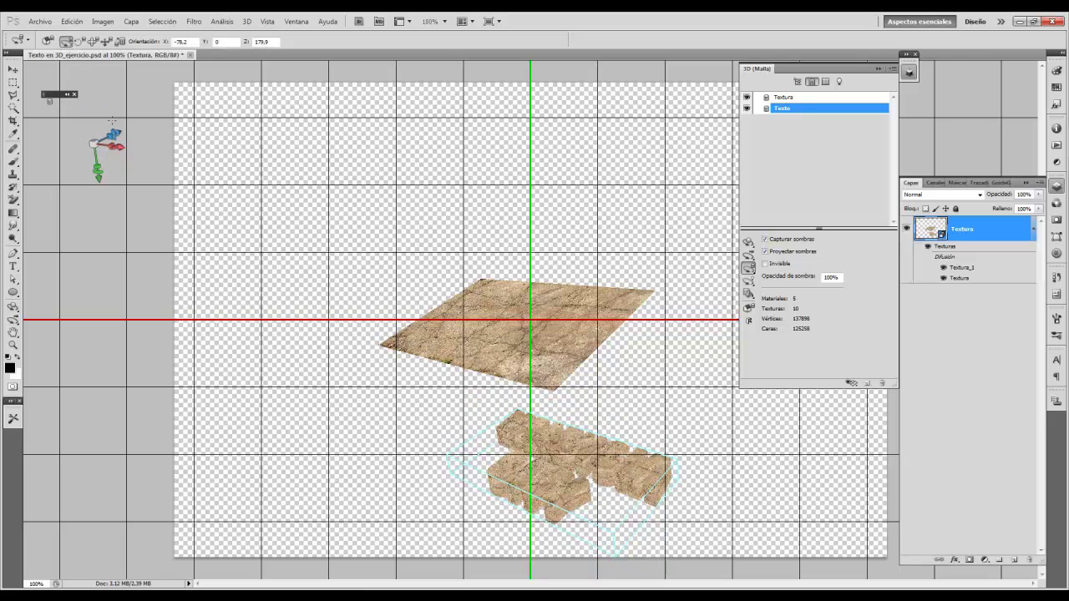
key(ctrl+z)
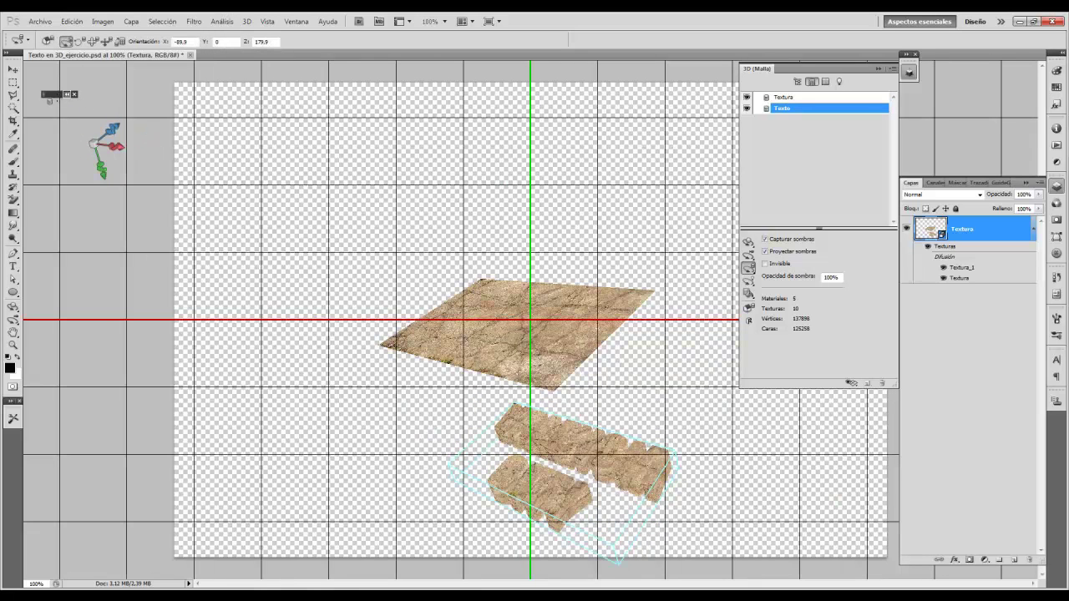
drag(46, 95, 320, 399)
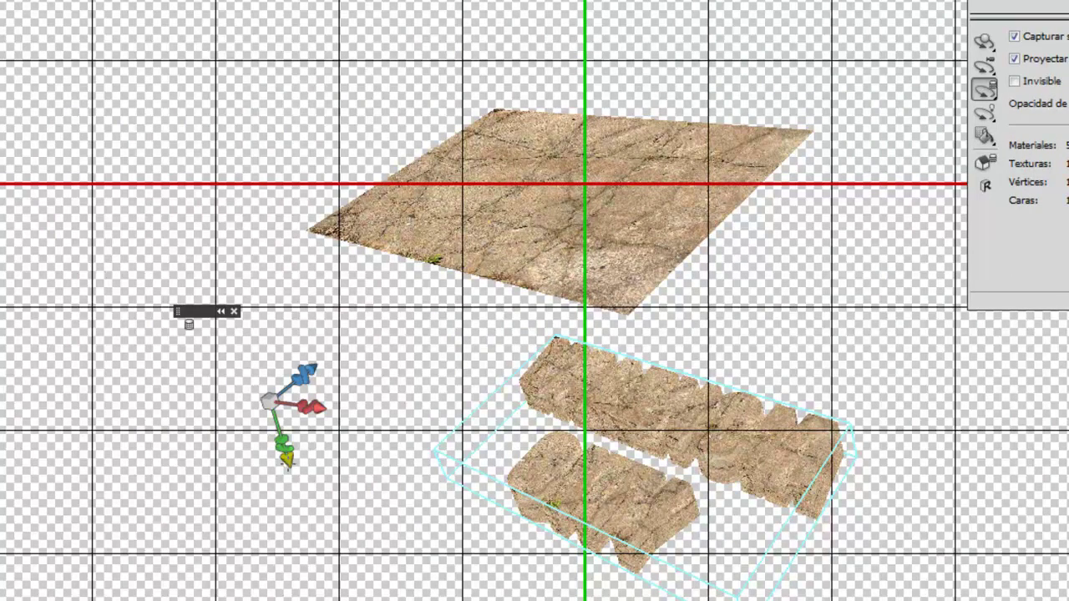
drag(287, 459, 214, 274)
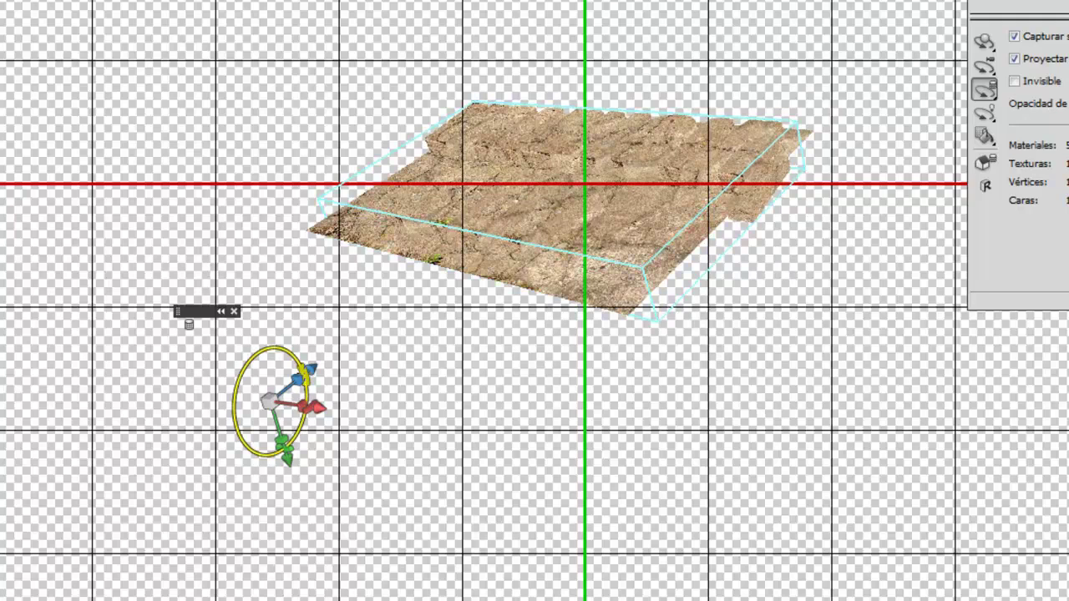
mouse_move(305, 378)
mouse_down()
mouse_move(324, 438)
mouse_move(361, 374)
mouse_move(356, 295)
mouse_up()
- Reset the whole scene to its default front view after a quick tilt check
click(984, 41)
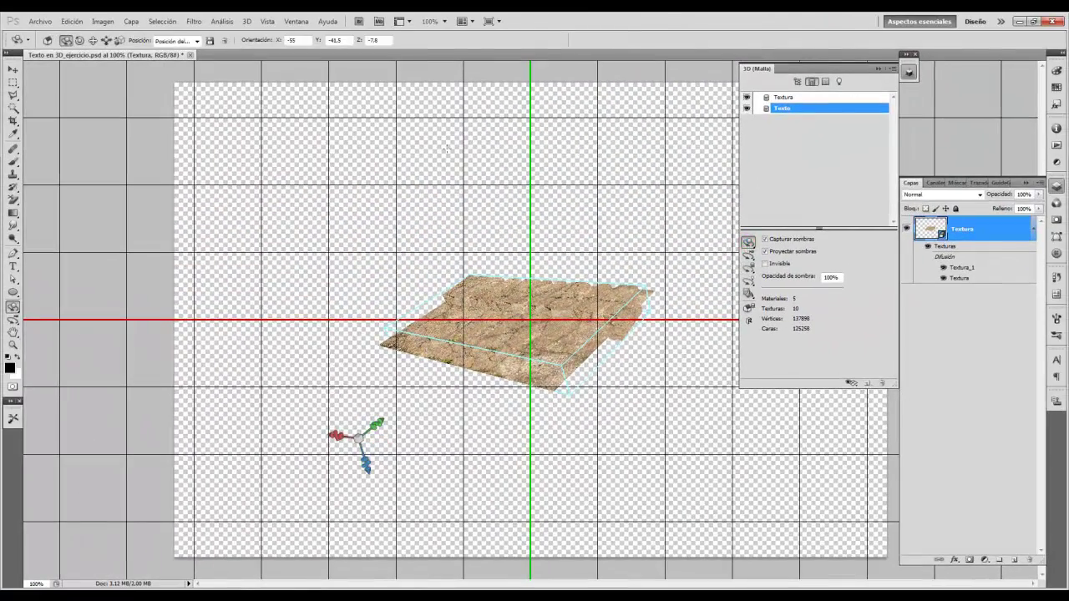
click(47, 40)
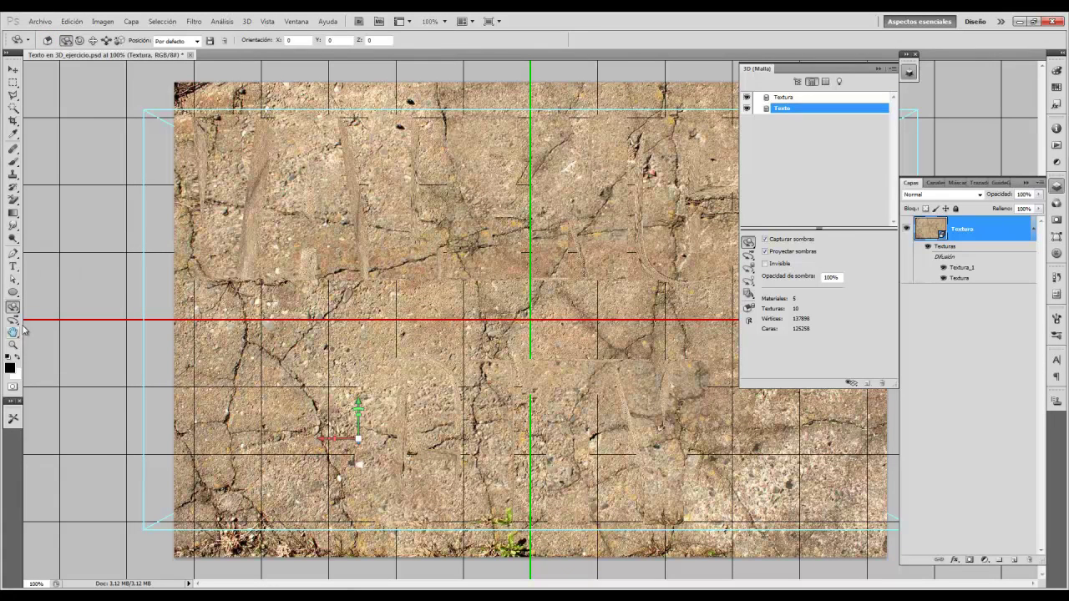
mouse_move(575, 326)
mouse_down()
mouse_move(534, 275)
mouse_move(584, 251)
mouse_up()
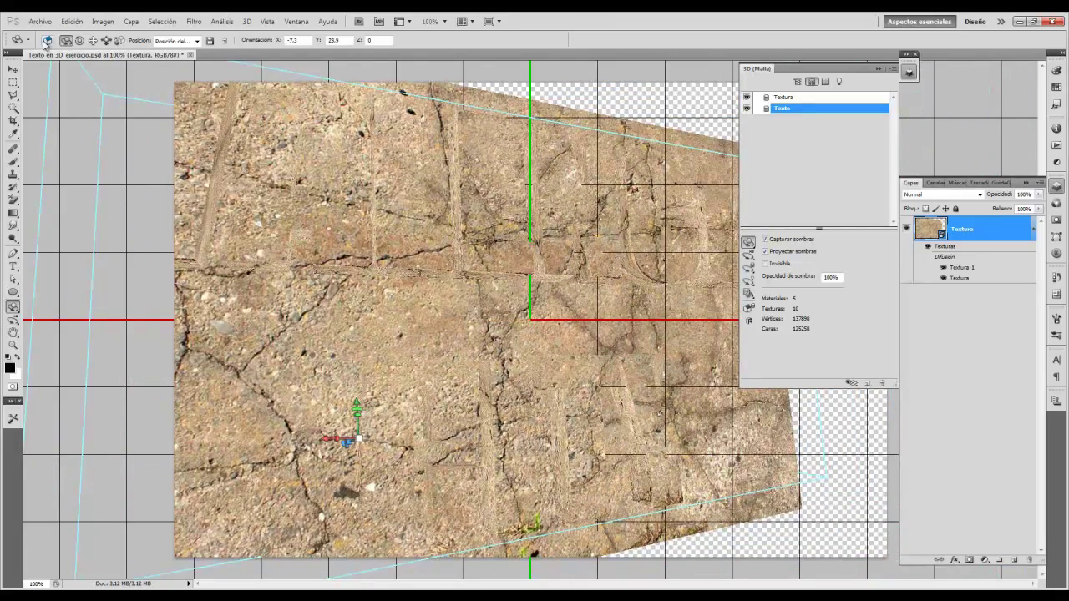
click(47, 40)
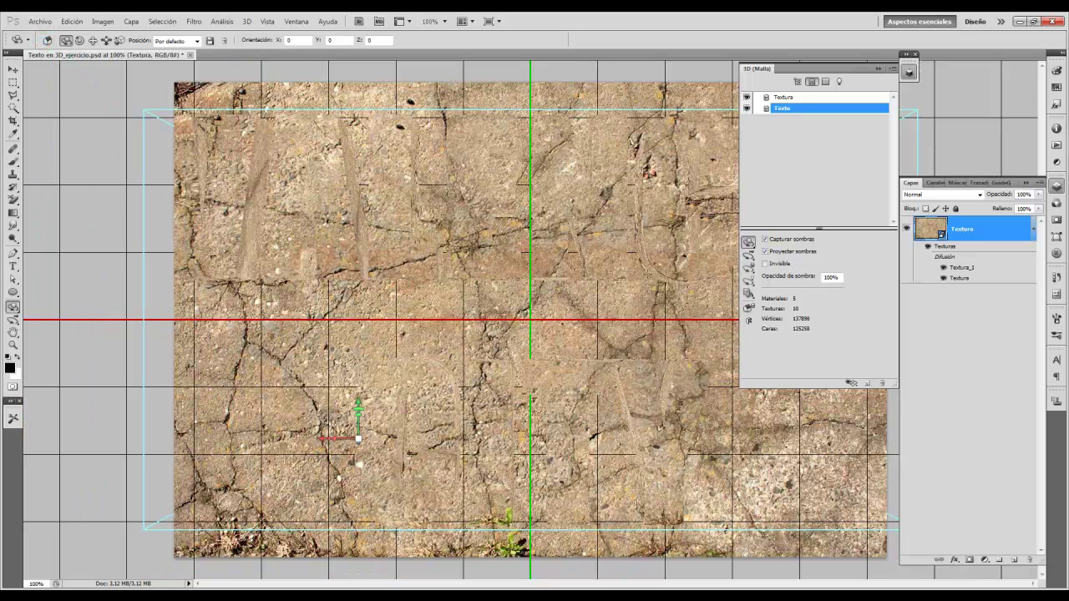
click(749, 268)
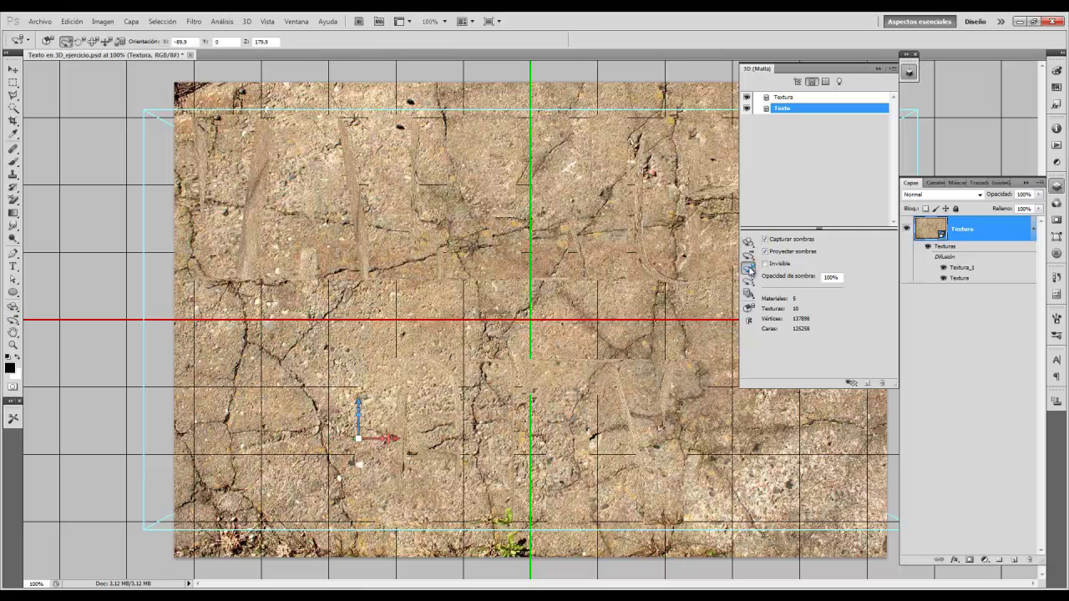
- Try scaling the Texto mesh smaller, then undo the shrink
click(749, 268)
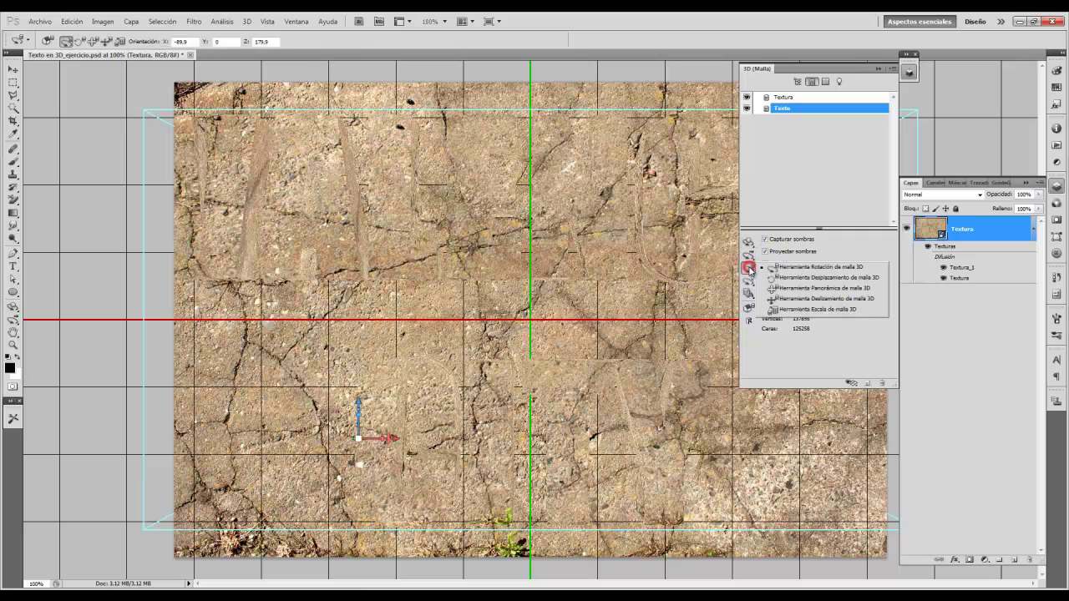
click(787, 314)
drag(531, 301, 534, 318)
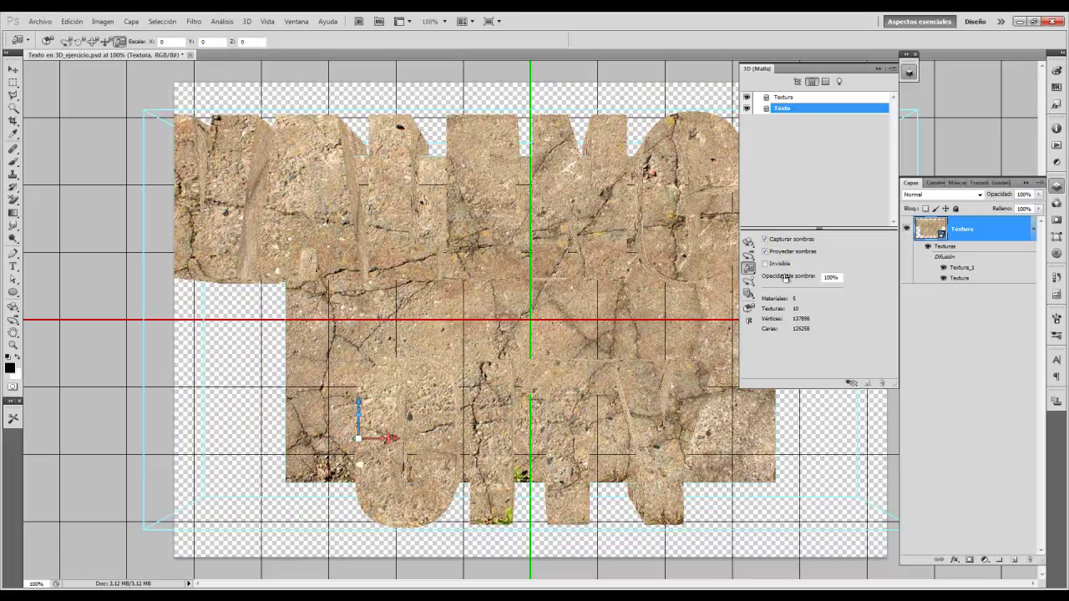
key(ctrl+z)
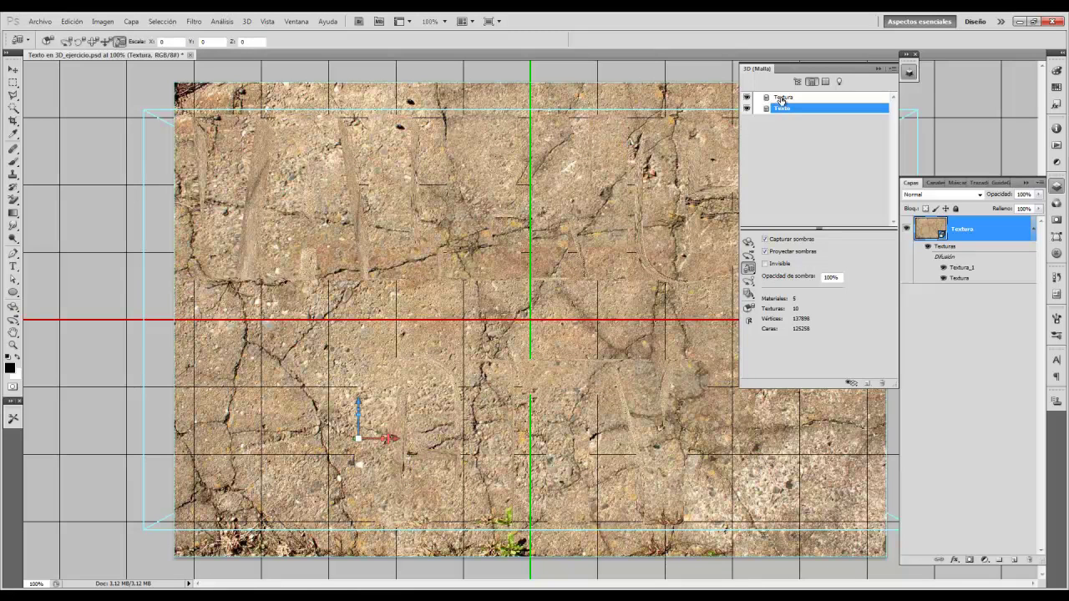
- Hide the concrete plane, push the text farther back, then show the Textura plane again
click(782, 109)
click(747, 98)
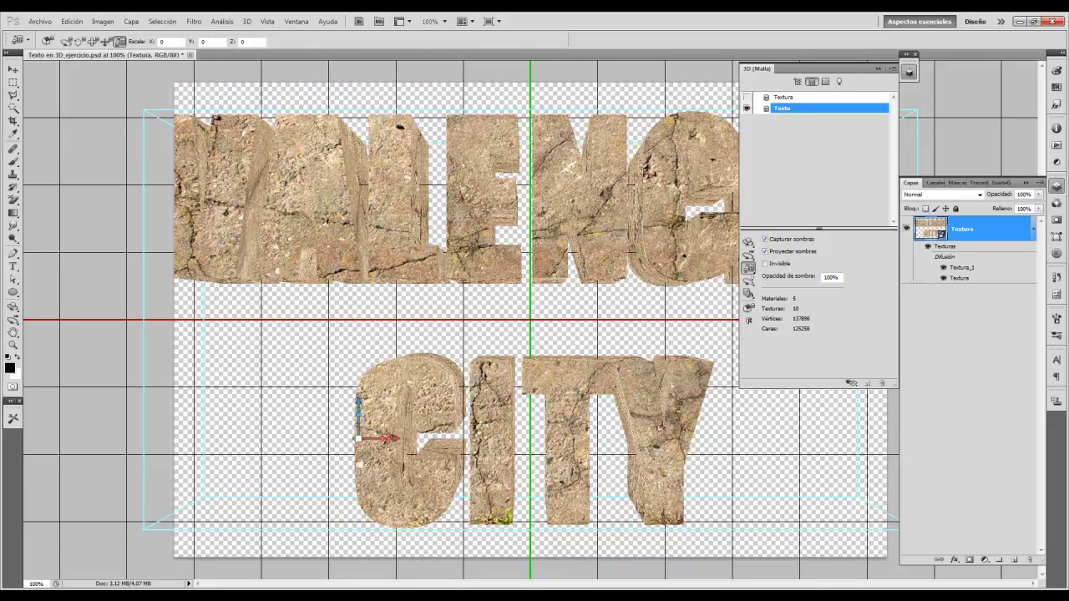
drag(609, 212, 608, 144)
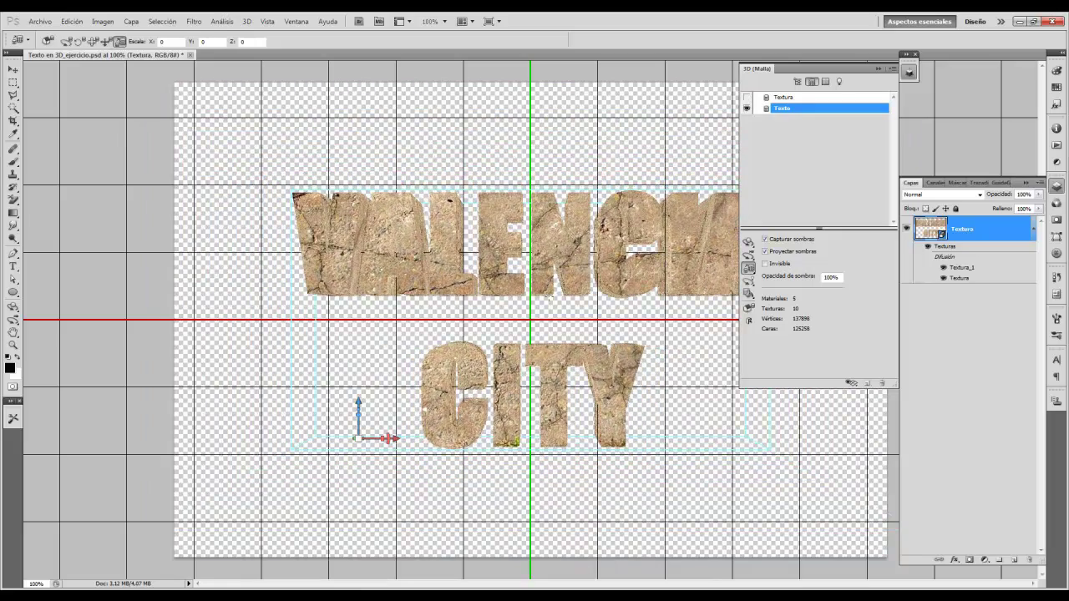
click(746, 99)
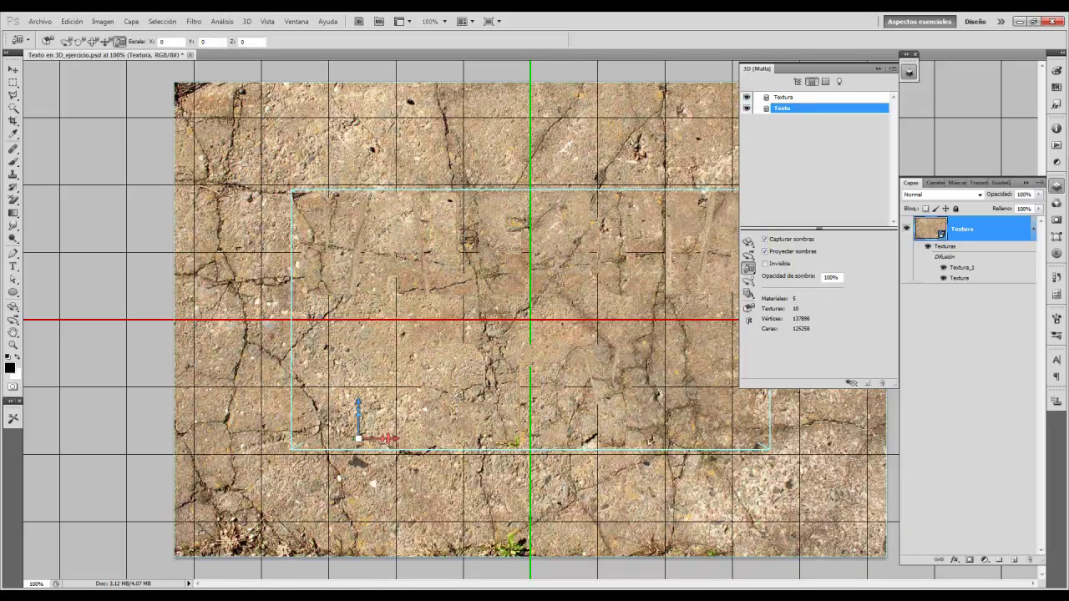
key(n)
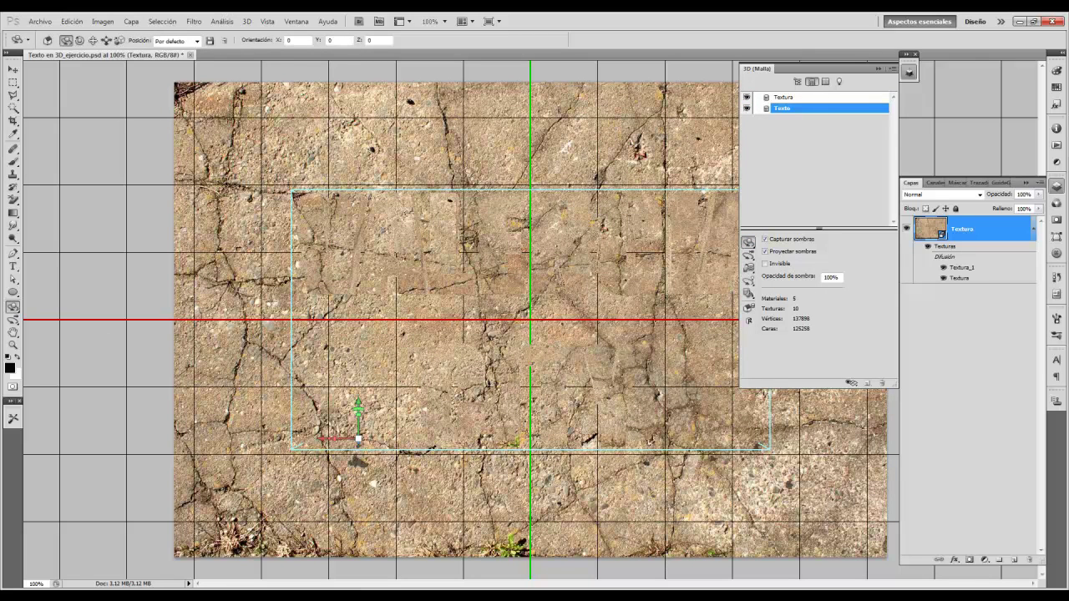
- Orbit the camera to tilt the plane into perspective, checking the Textura diffuse texture visibility
drag(620, 306, 646, 300)
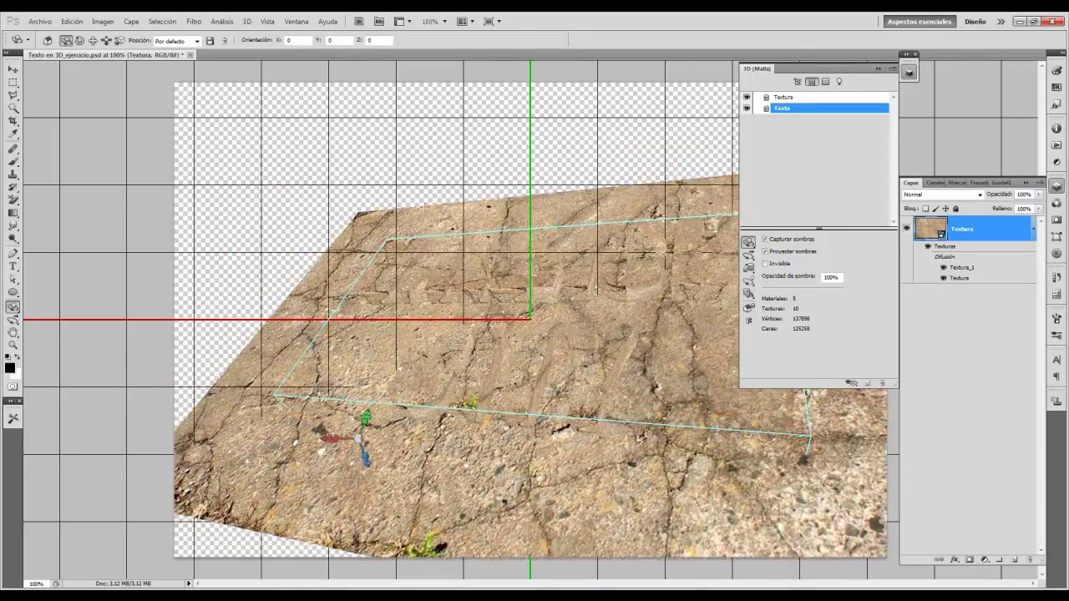
drag(646, 300, 668, 311)
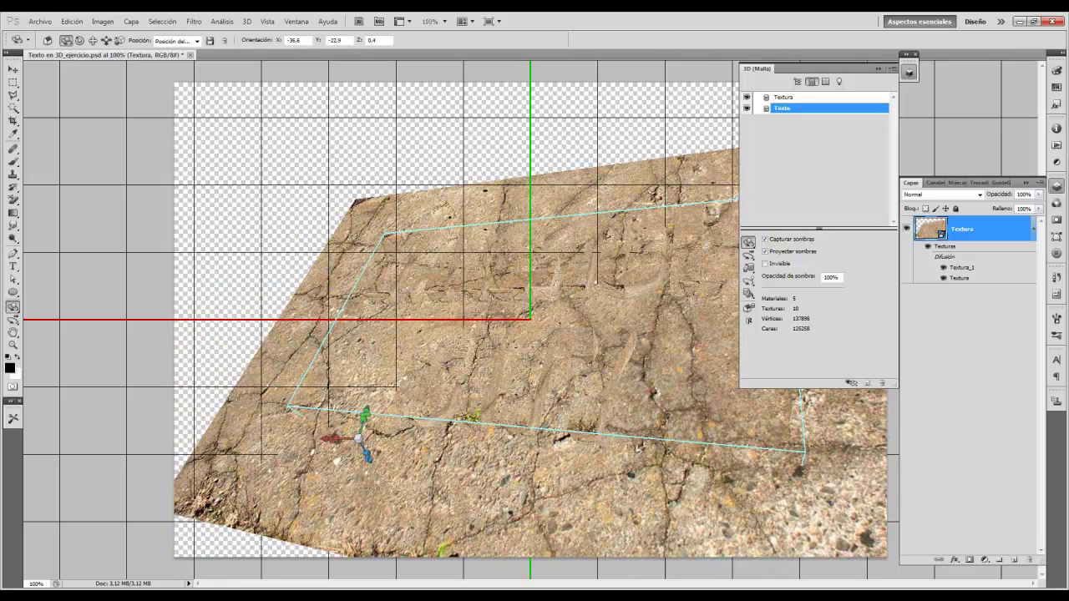
click(944, 268)
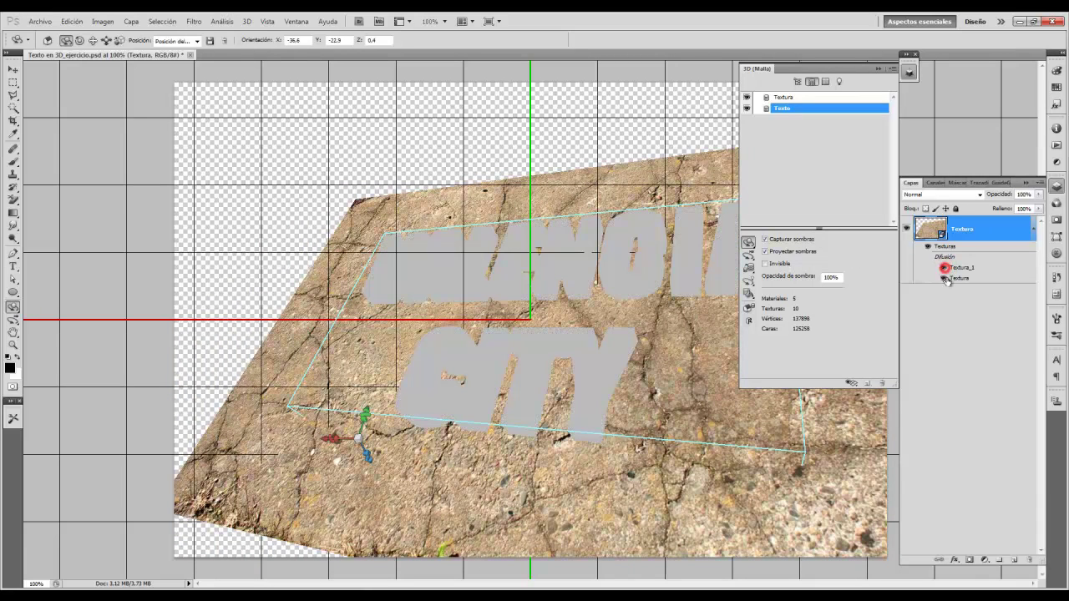
click(944, 268)
click(944, 278)
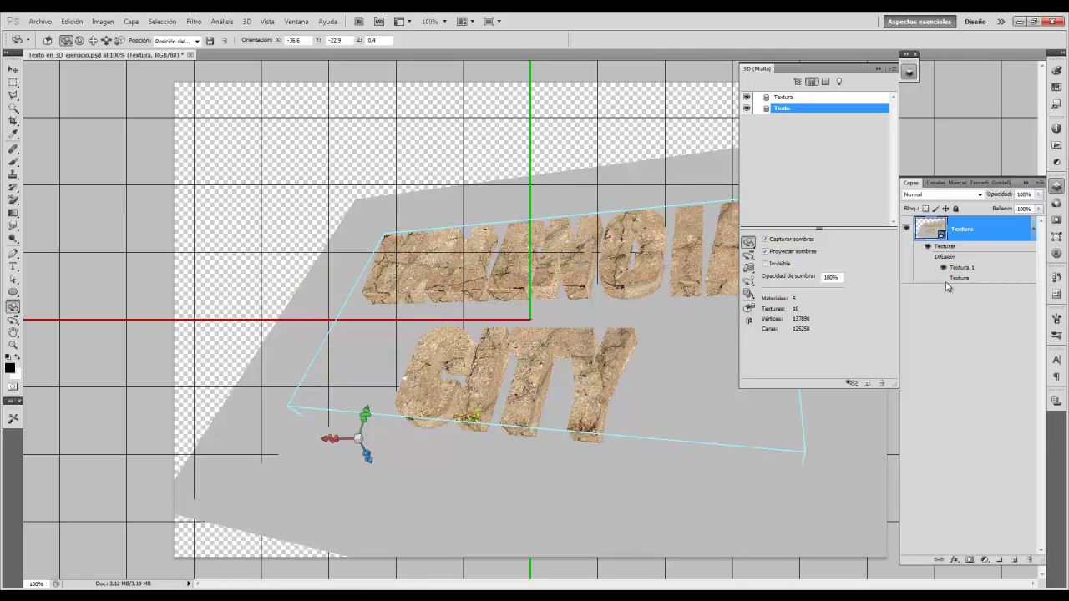
click(943, 279)
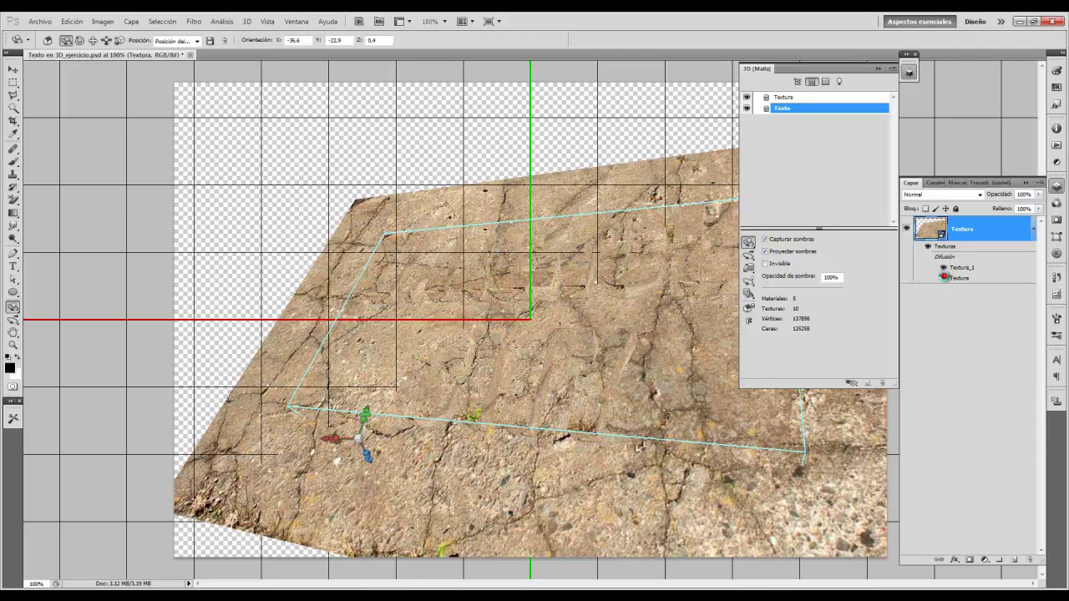
click(944, 278)
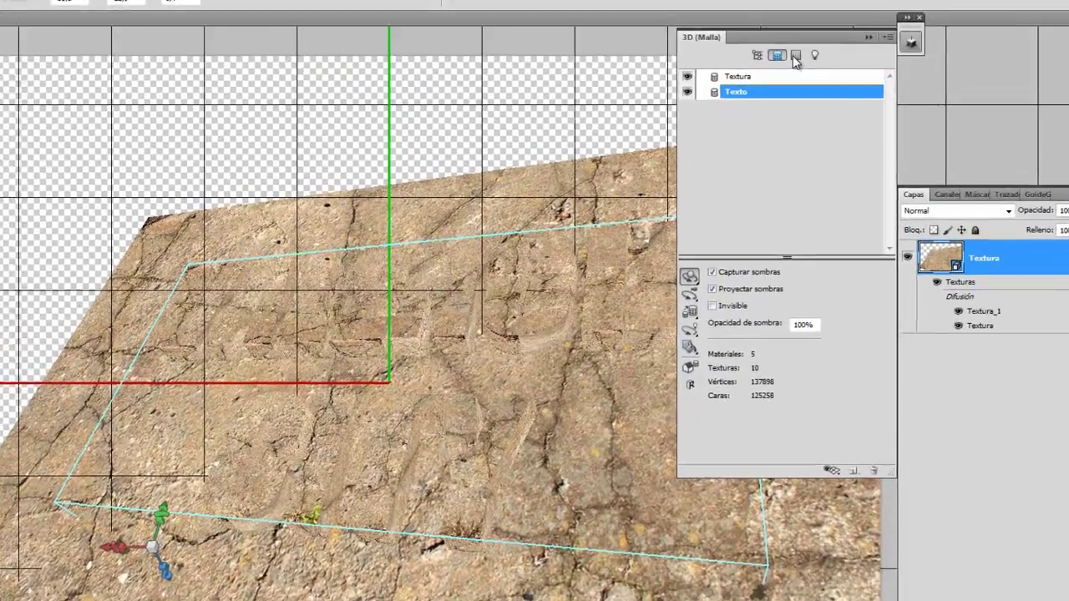
- In the 3D panel's Lights view, add a Nuevo foco spot light, Foco 1
click(795, 56)
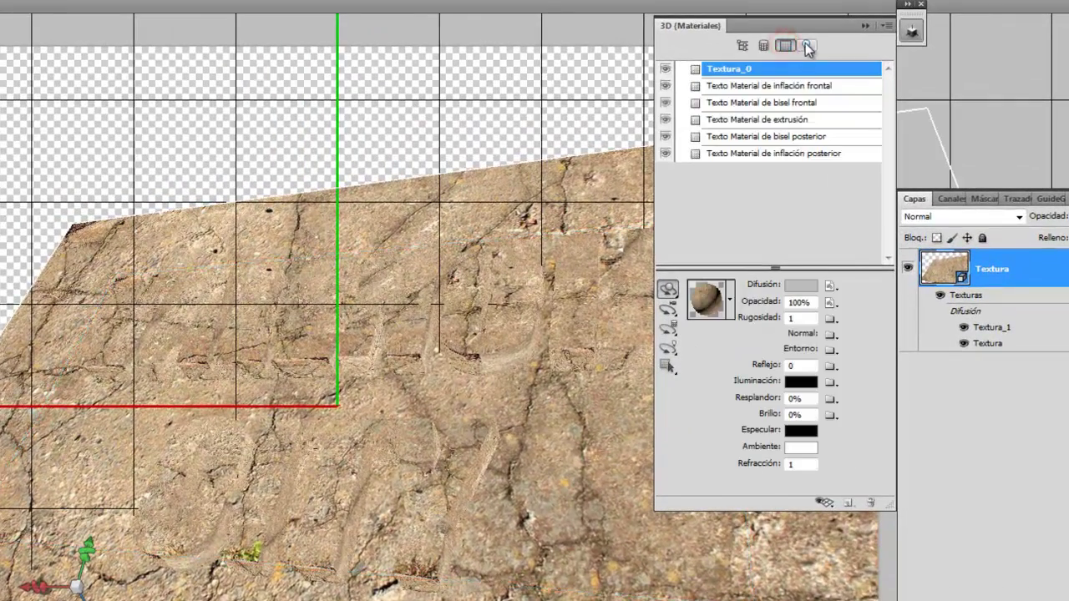
click(806, 46)
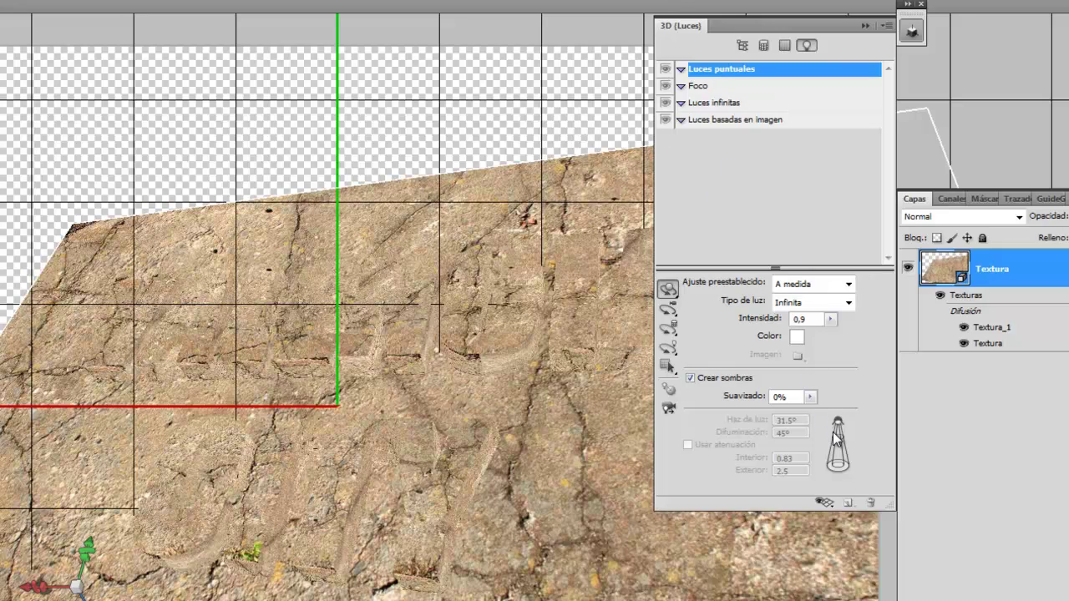
key(Down)
click(847, 503)
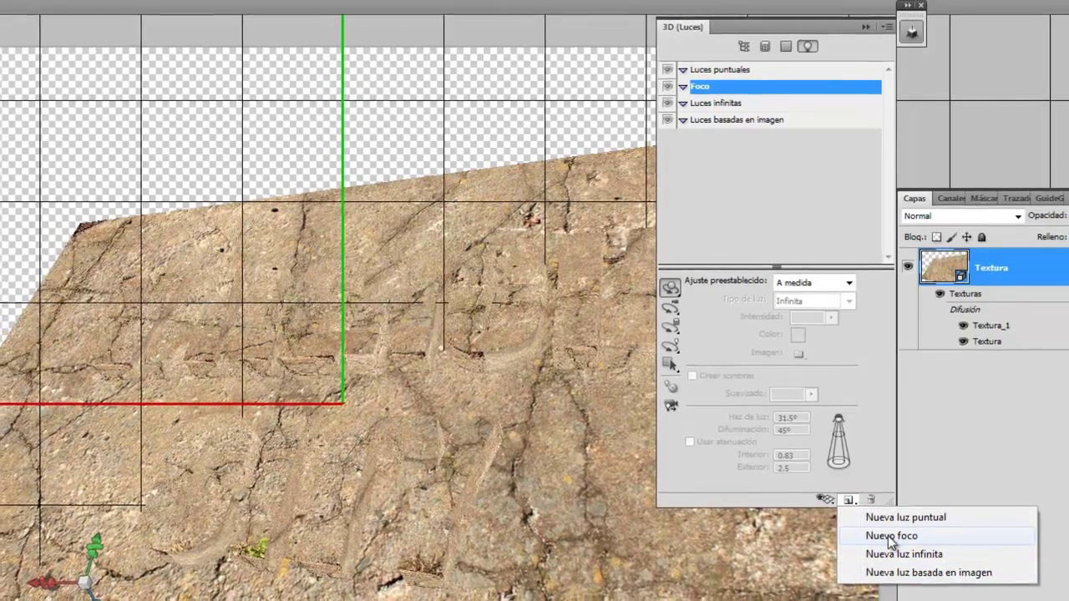
click(888, 539)
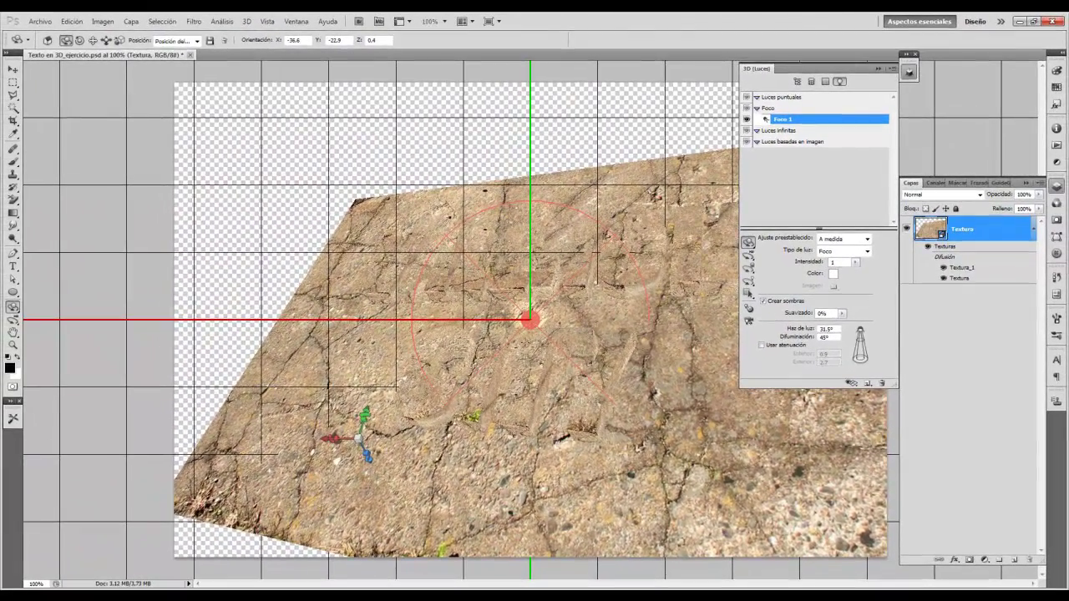
click(749, 282)
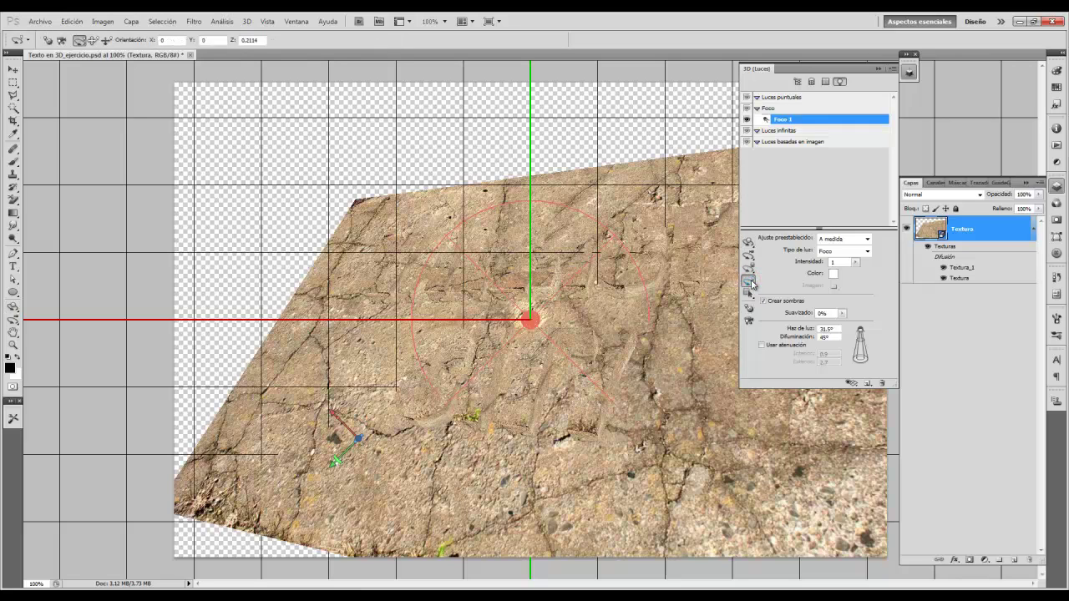
- Move Foco 1 to the upper right and angle it down toward the VALENCIA CITY lettering
mouse_move(330, 409)
drag(316, 395, 70, 85)
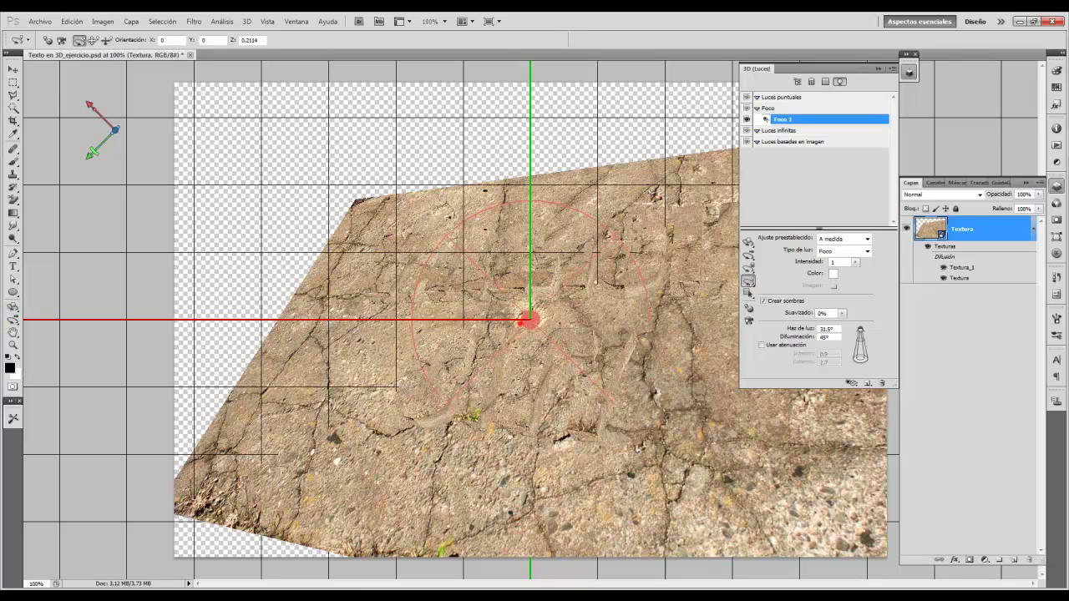
drag(526, 320, 493, 359)
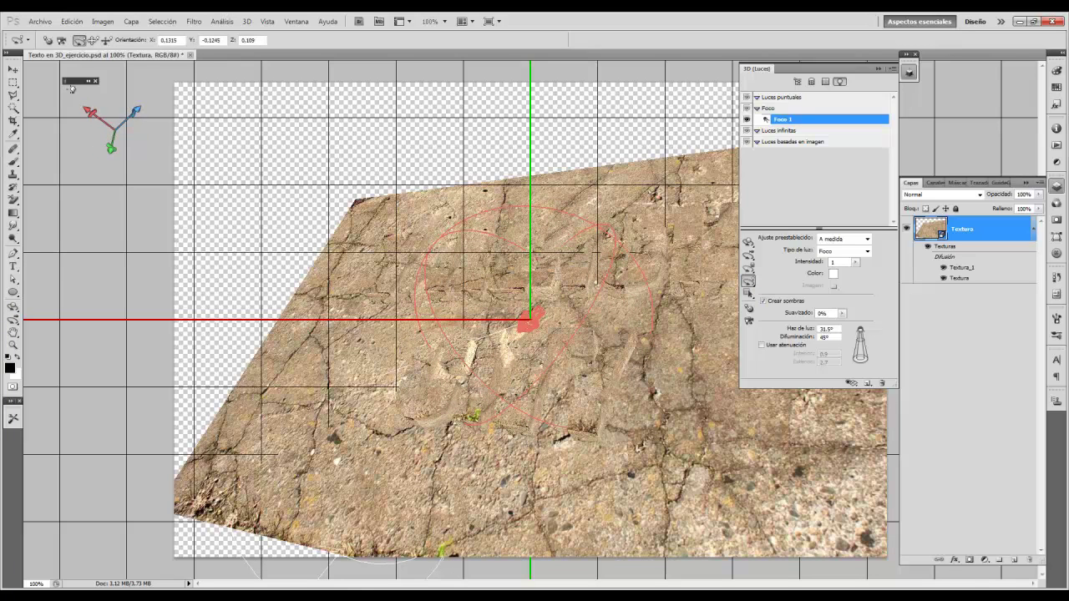
drag(67, 80, 284, 234)
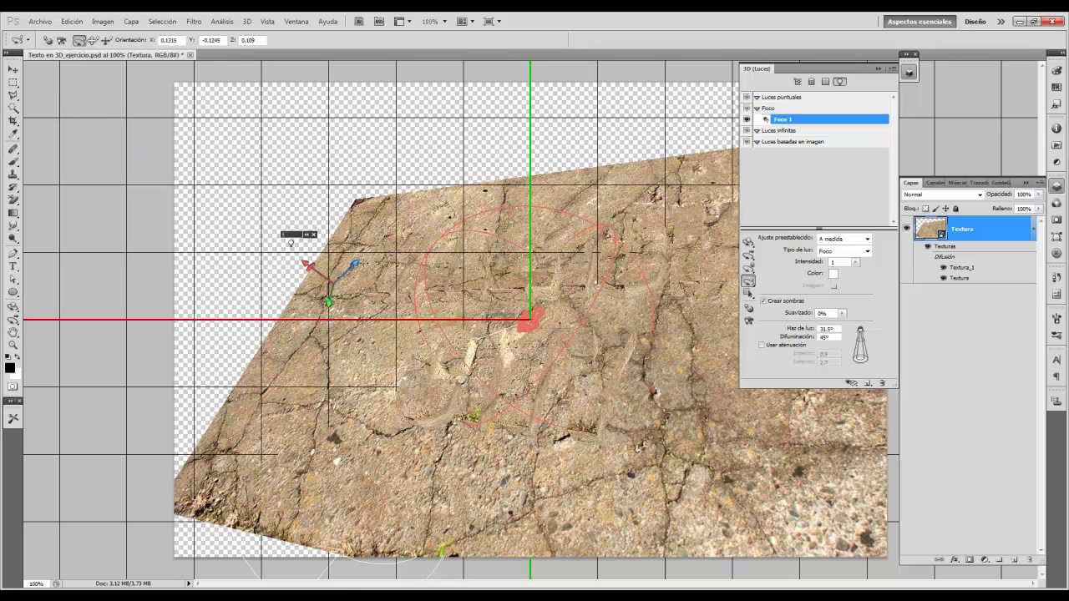
drag(357, 264, 428, 272)
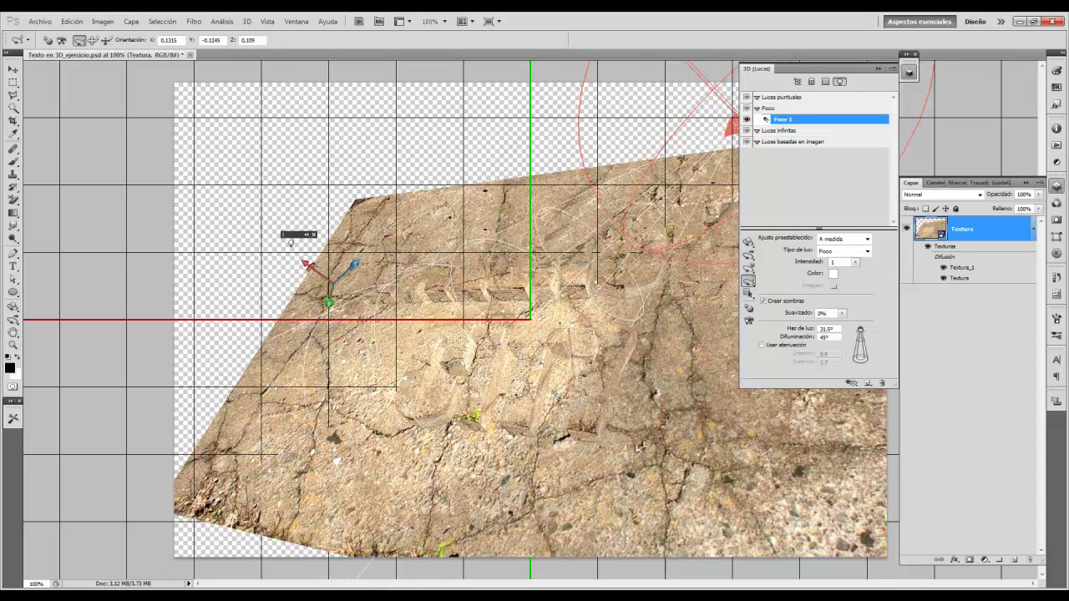
drag(307, 264, 305, 262)
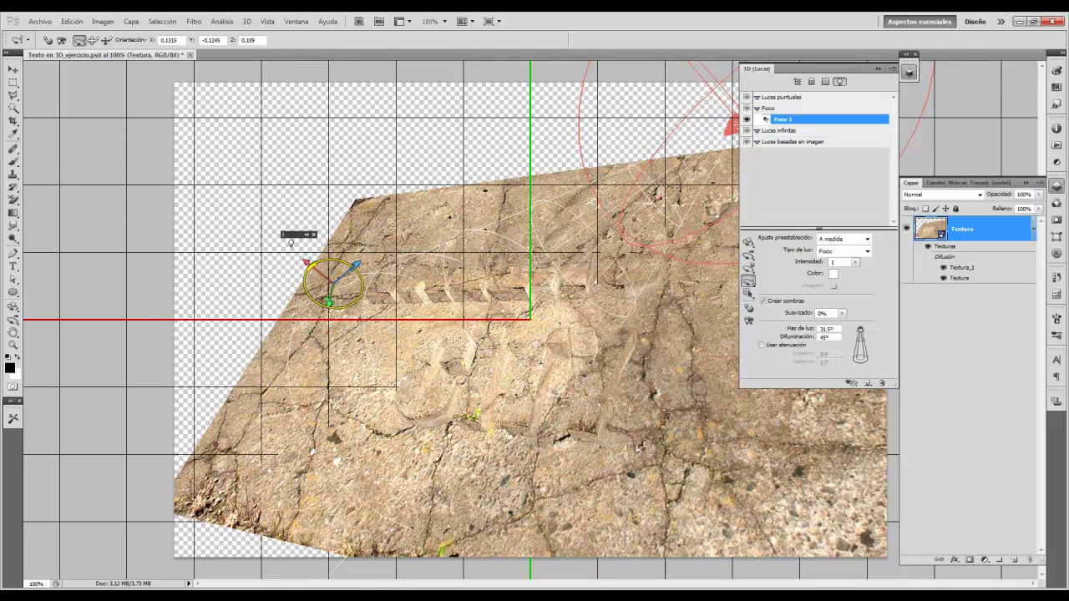
drag(356, 265, 356, 265)
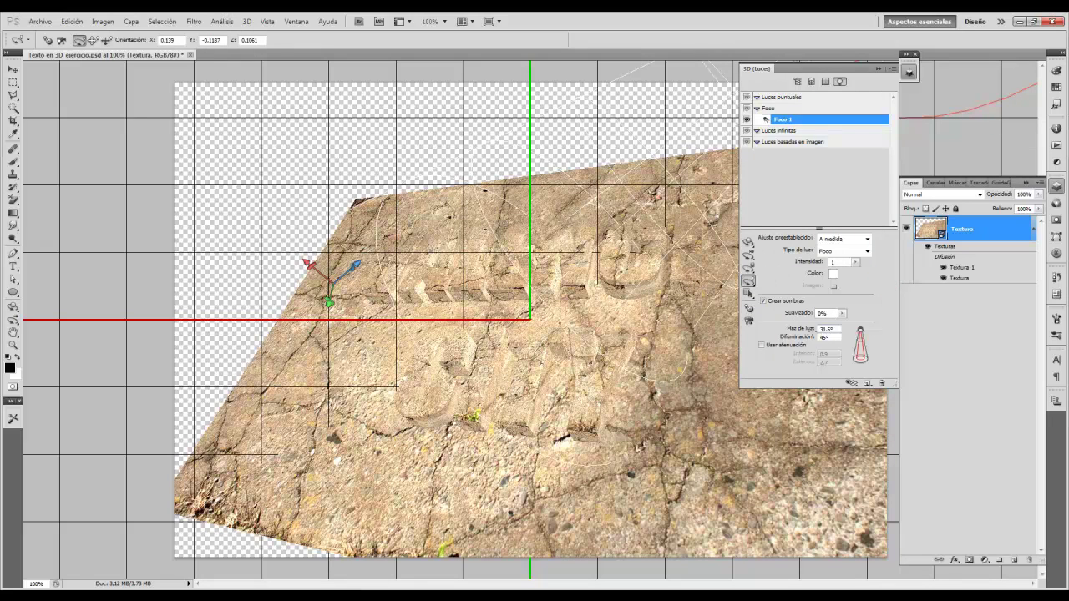
- In the Scene settings, set the Global Ambient Color to dark grey 656565
click(797, 82)
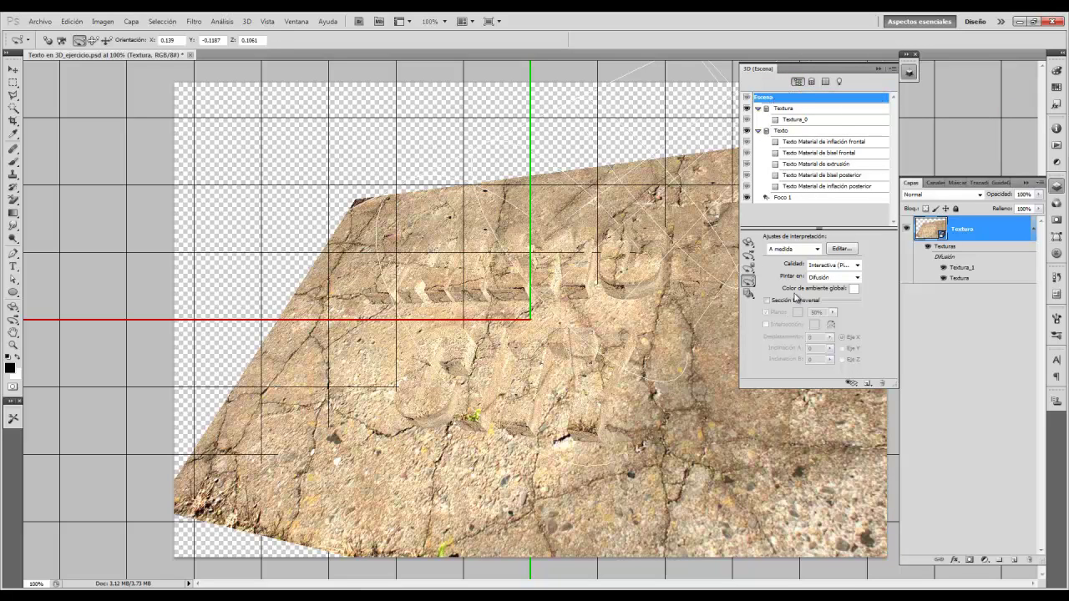
click(854, 289)
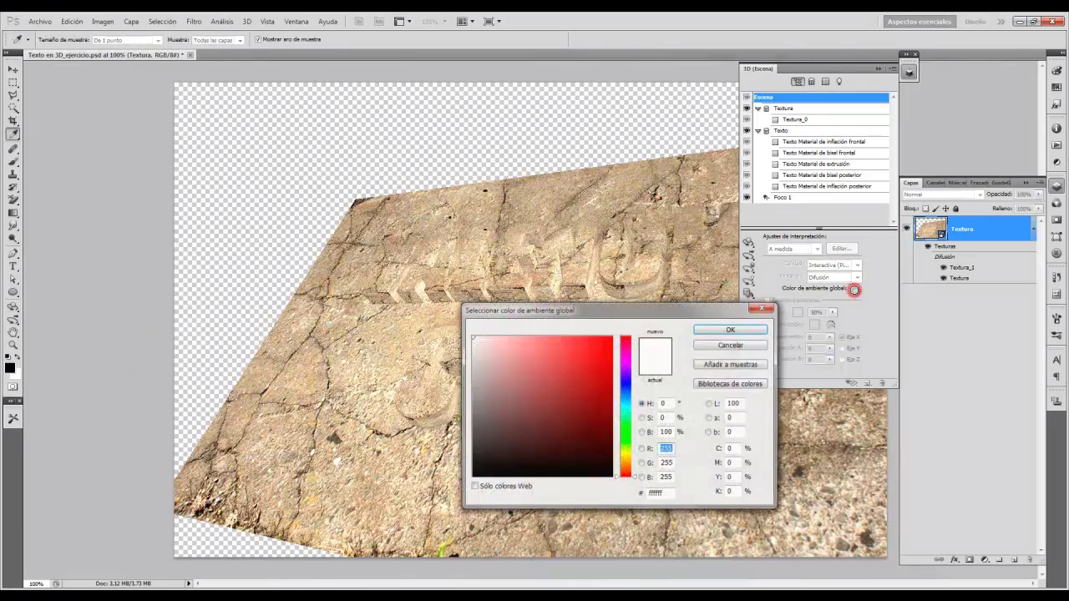
click(477, 407)
click(471, 422)
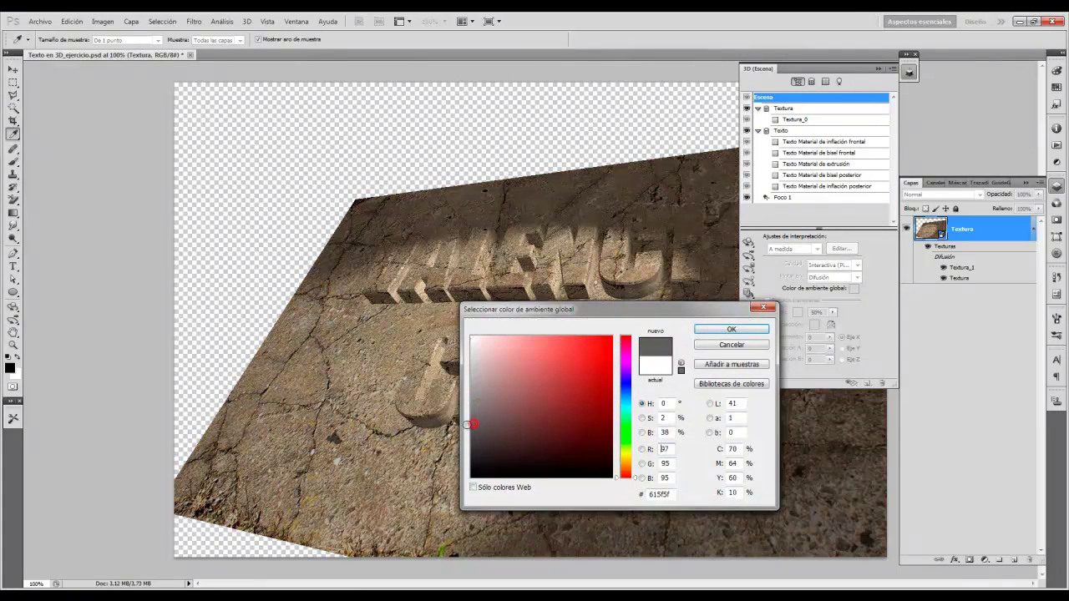
click(468, 405)
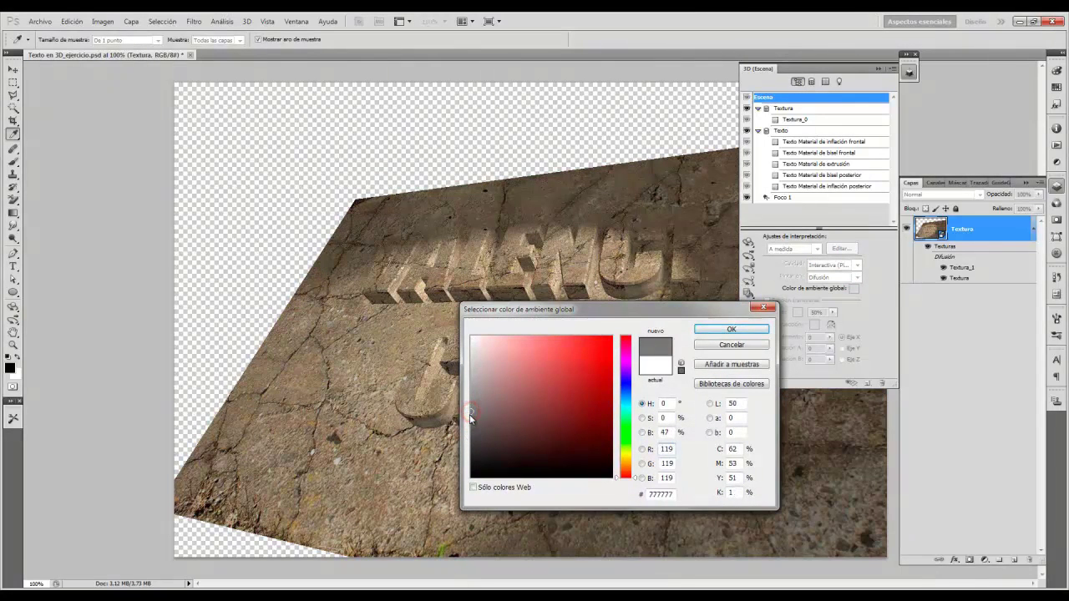
click(470, 418)
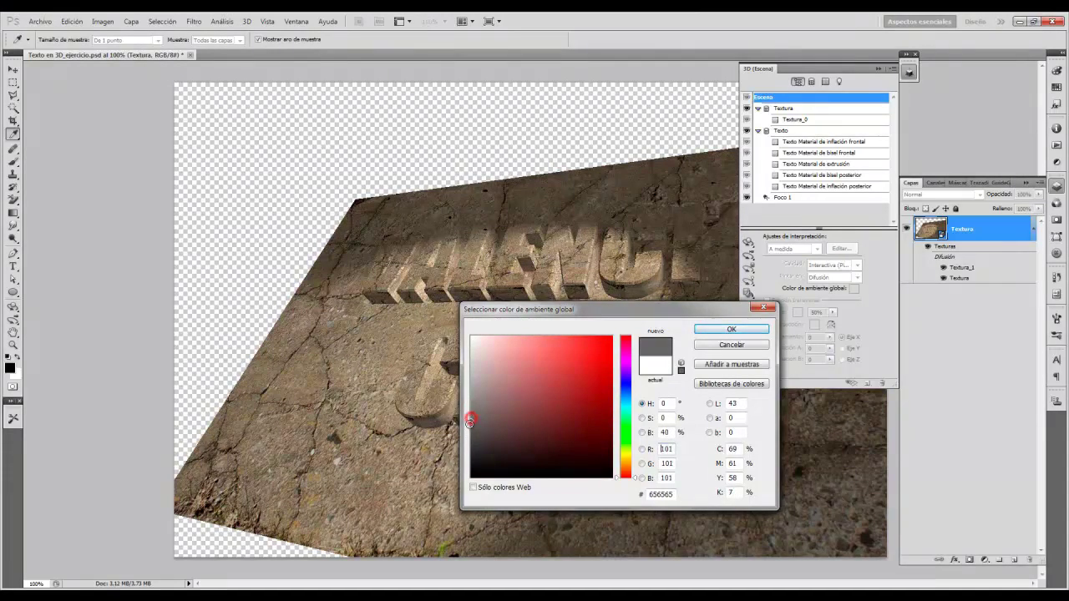
click(720, 329)
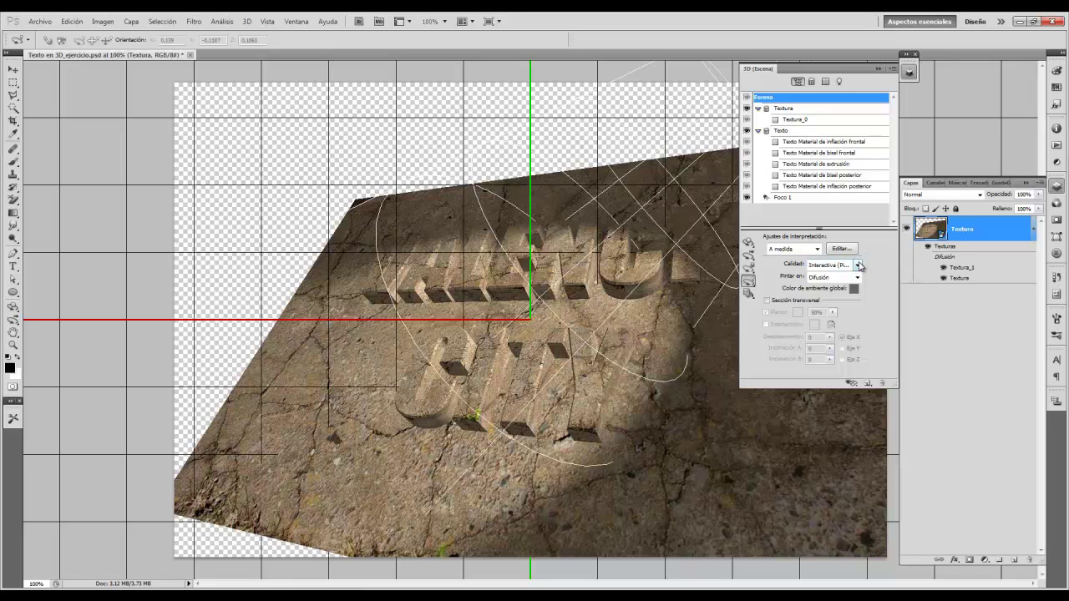
- Set render quality to ray-traced and raise Foco 1's shadow Softness to 48%
click(857, 265)
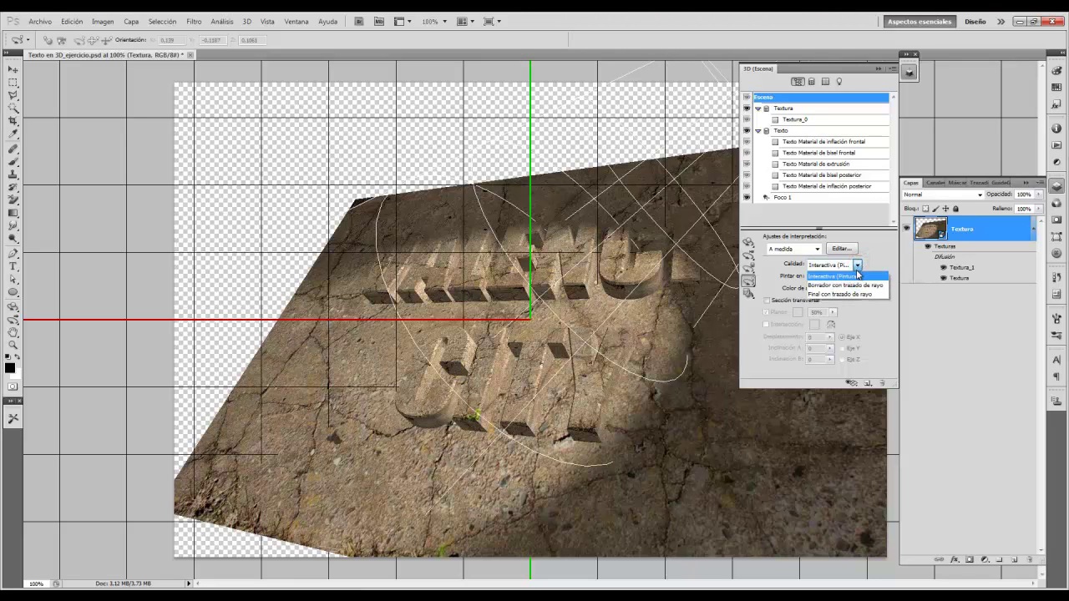
click(854, 285)
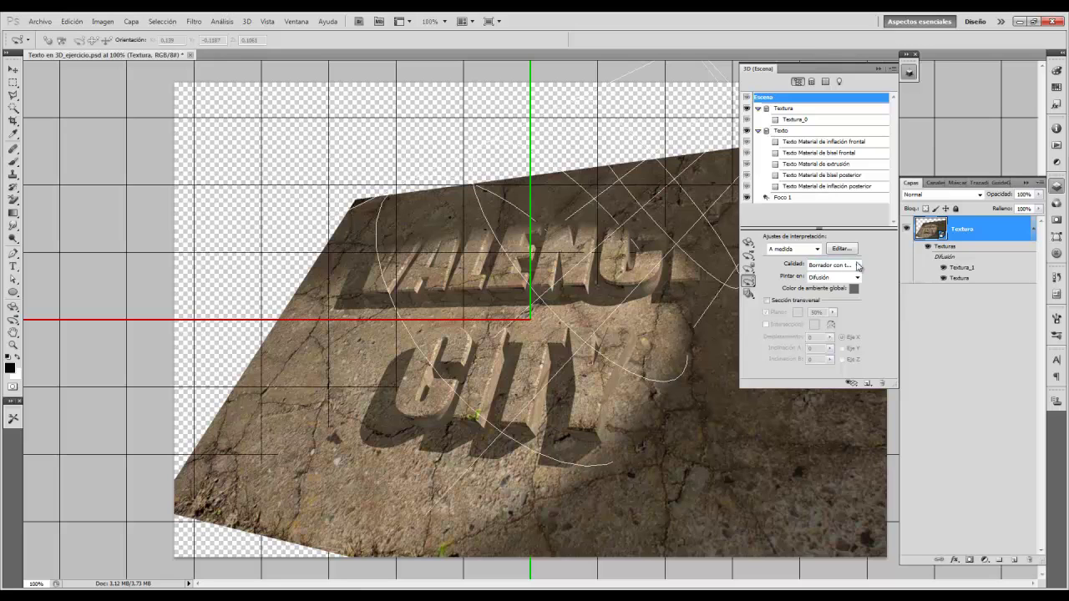
click(839, 81)
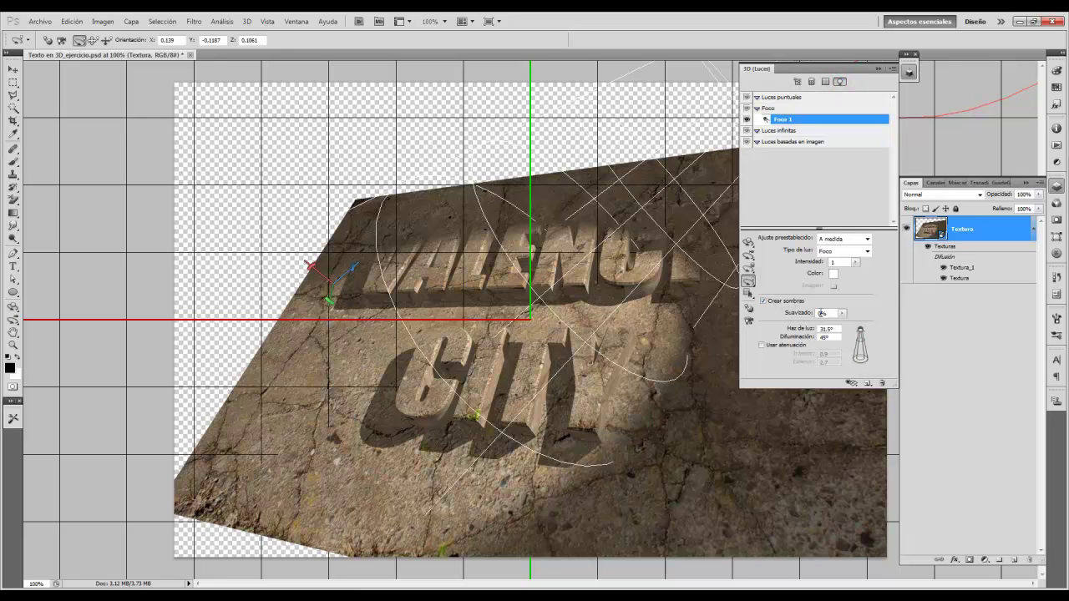
drag(843, 315, 864, 327)
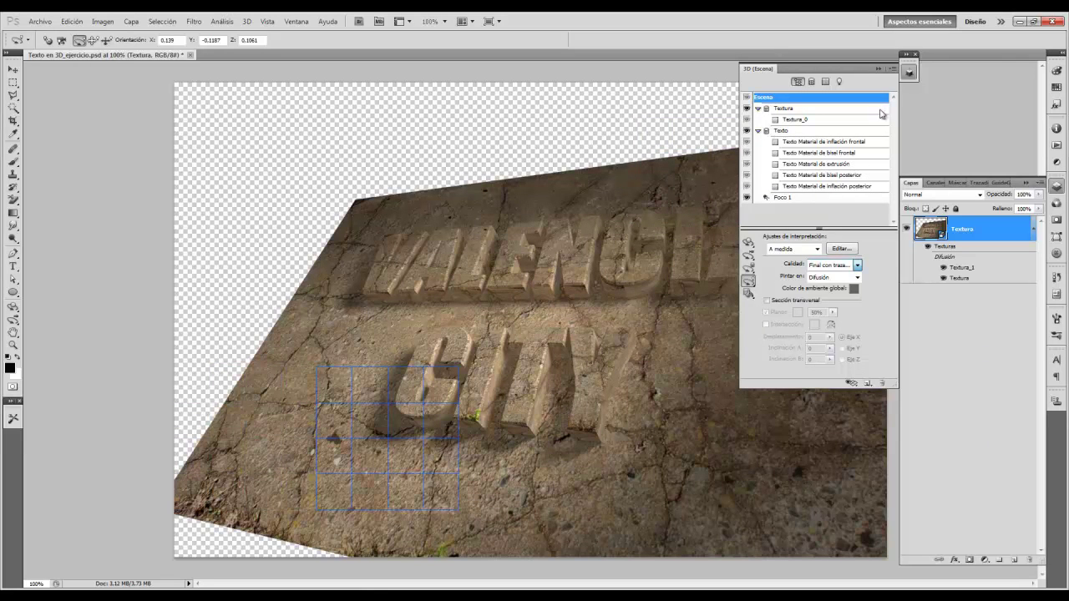
- Collapse the 3D panel, hide the 3D overlays with the Move tool, and zoom into the render
click(892, 70)
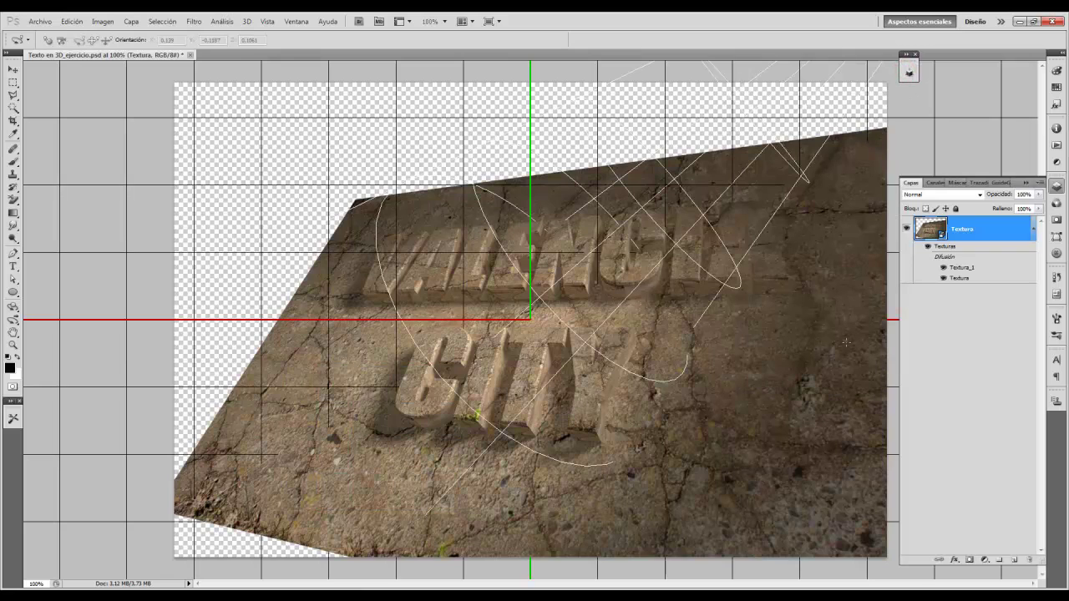
click(13, 70)
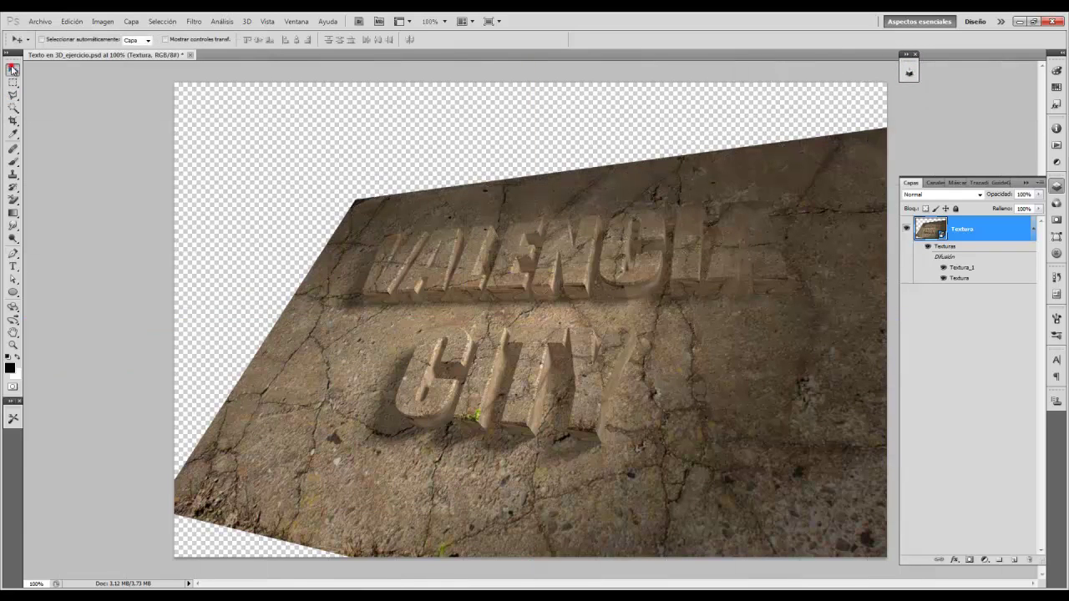
scroll(590, 365, up, 1)
scroll(590, 365, up, 1)
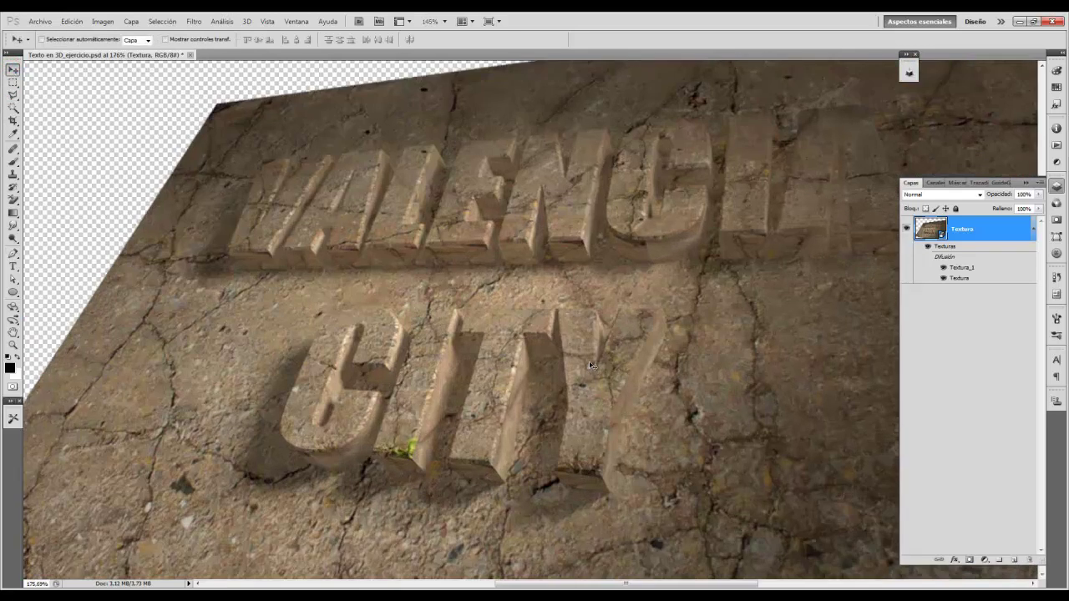